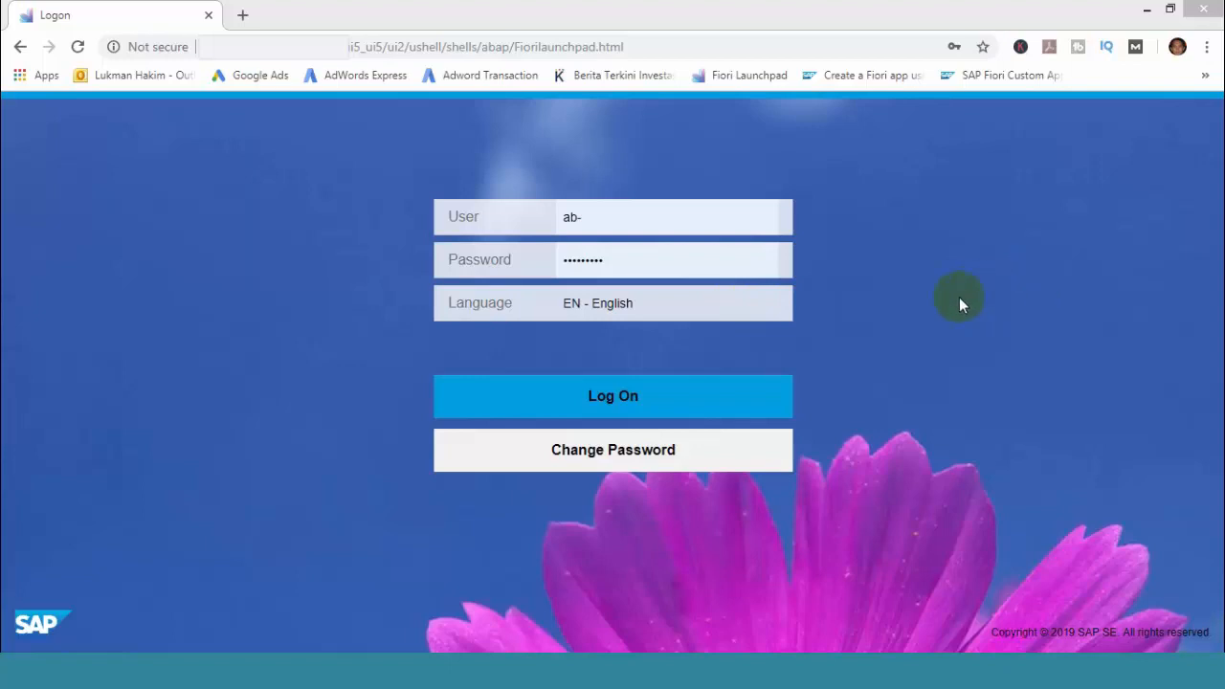
Log on to the Fiori launchpad and open the browser's developer tools for its home page
click(614, 395)
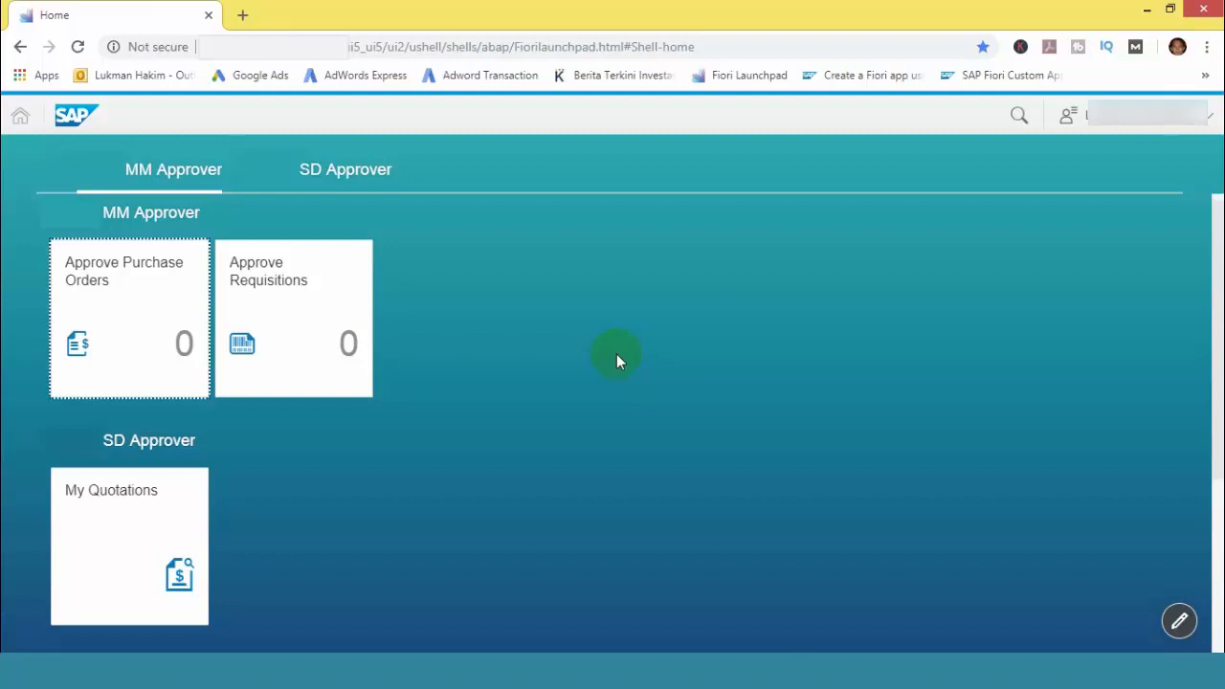
click(1207, 47)
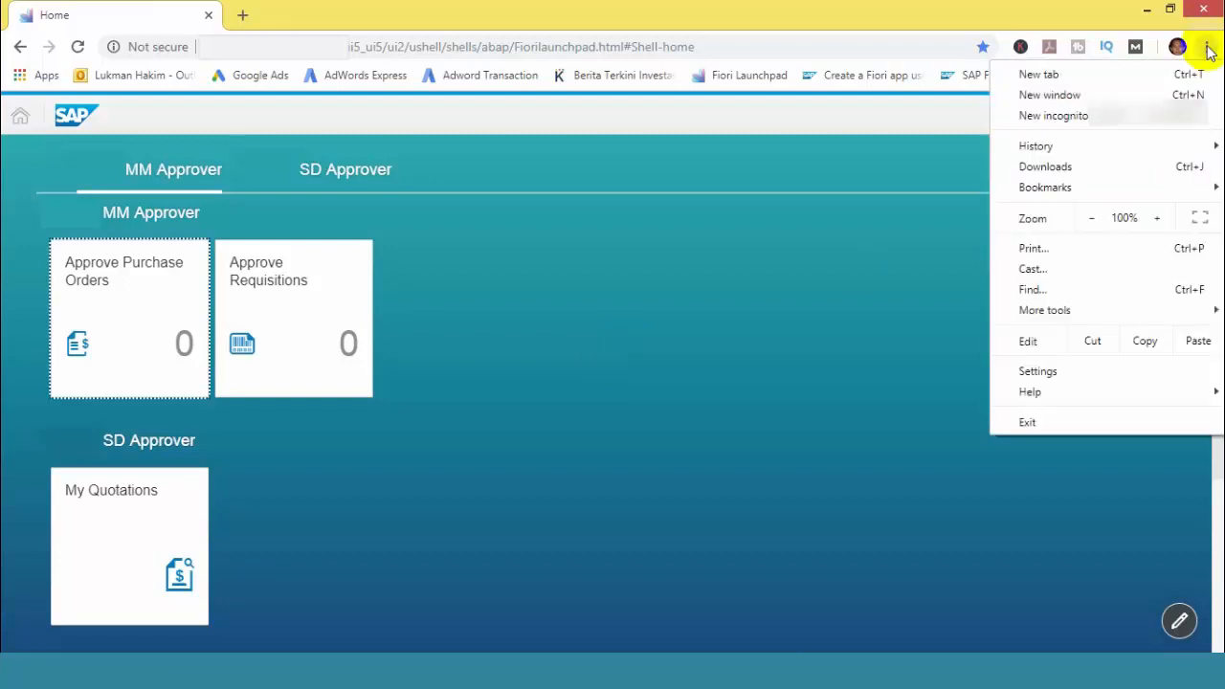
mouse_move(1094, 311)
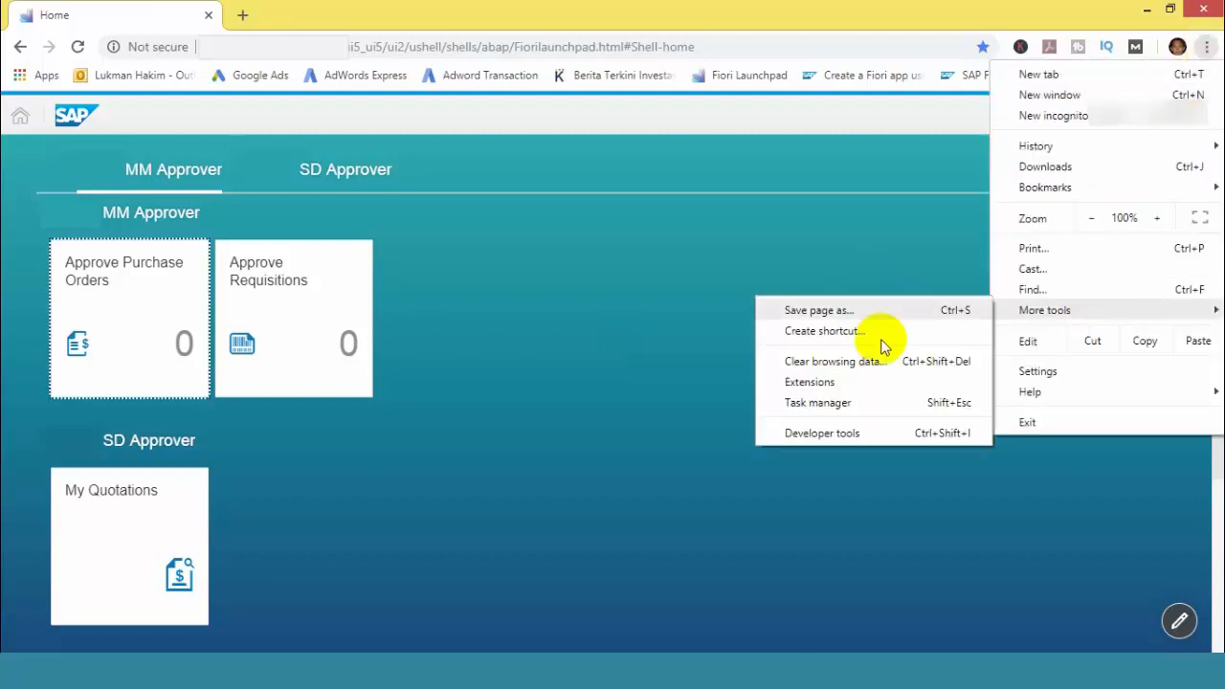
click(861, 433)
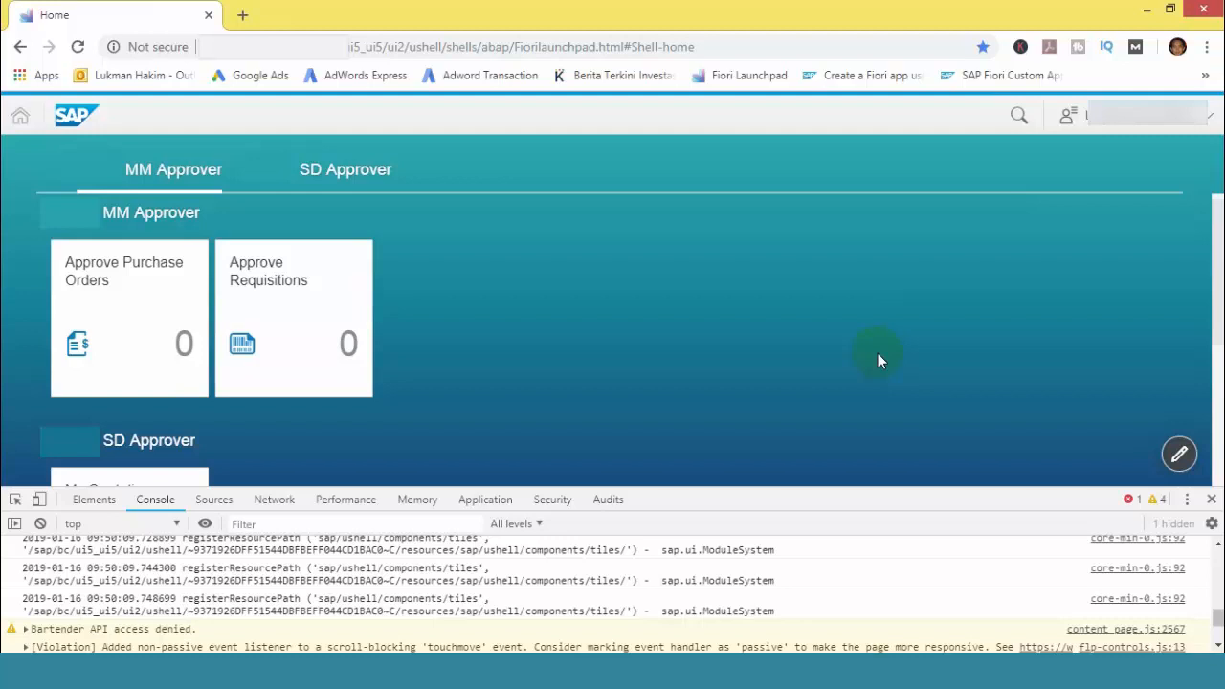
Close the developer tools, reopen and close them by inspecting the page, and open them again from the browser
click(1212, 498)
right_click(1091, 325)
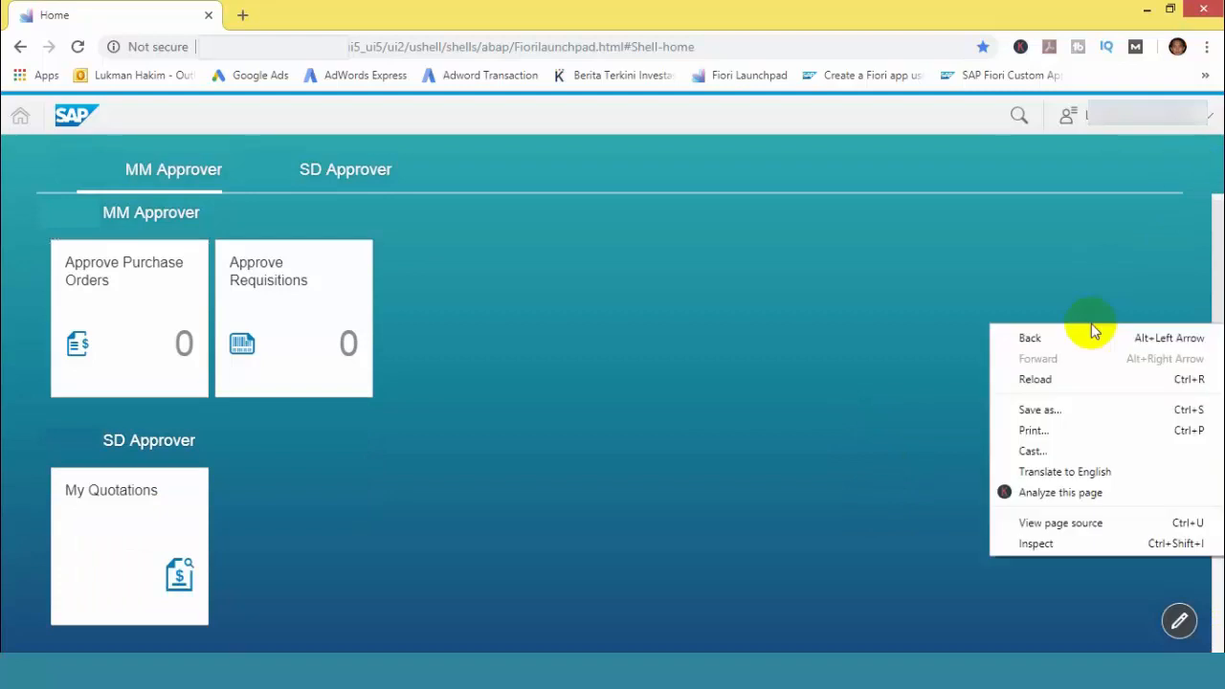
click(1056, 545)
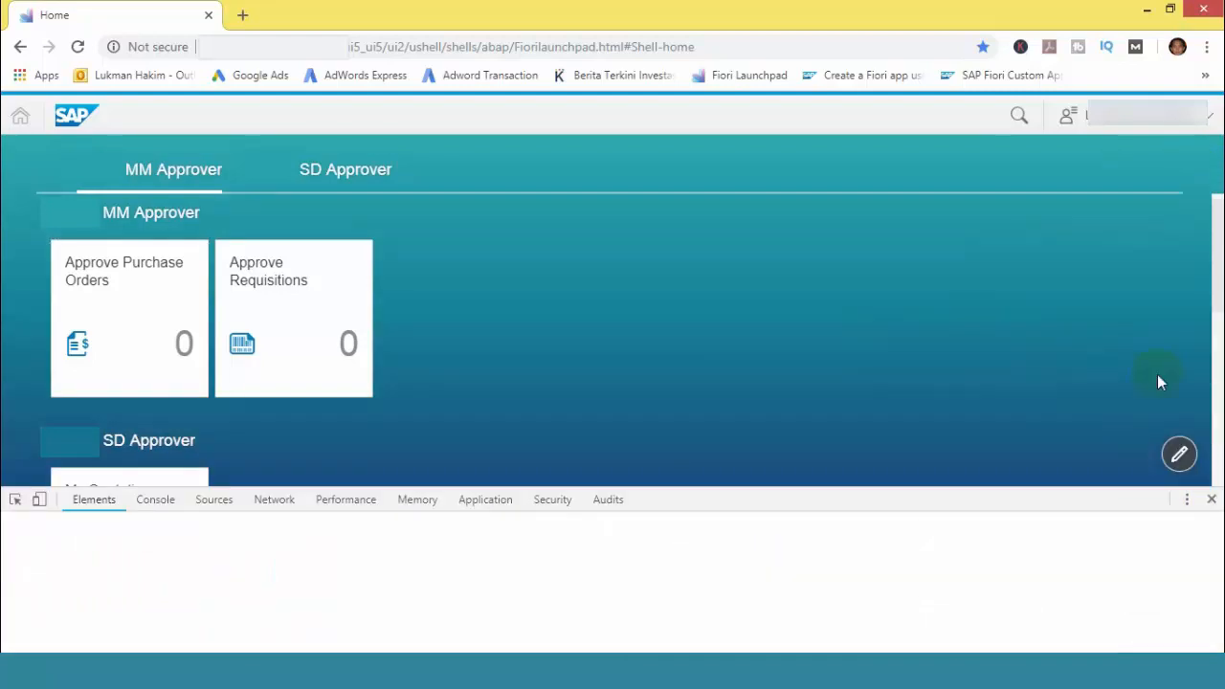
click(1212, 499)
click(1207, 46)
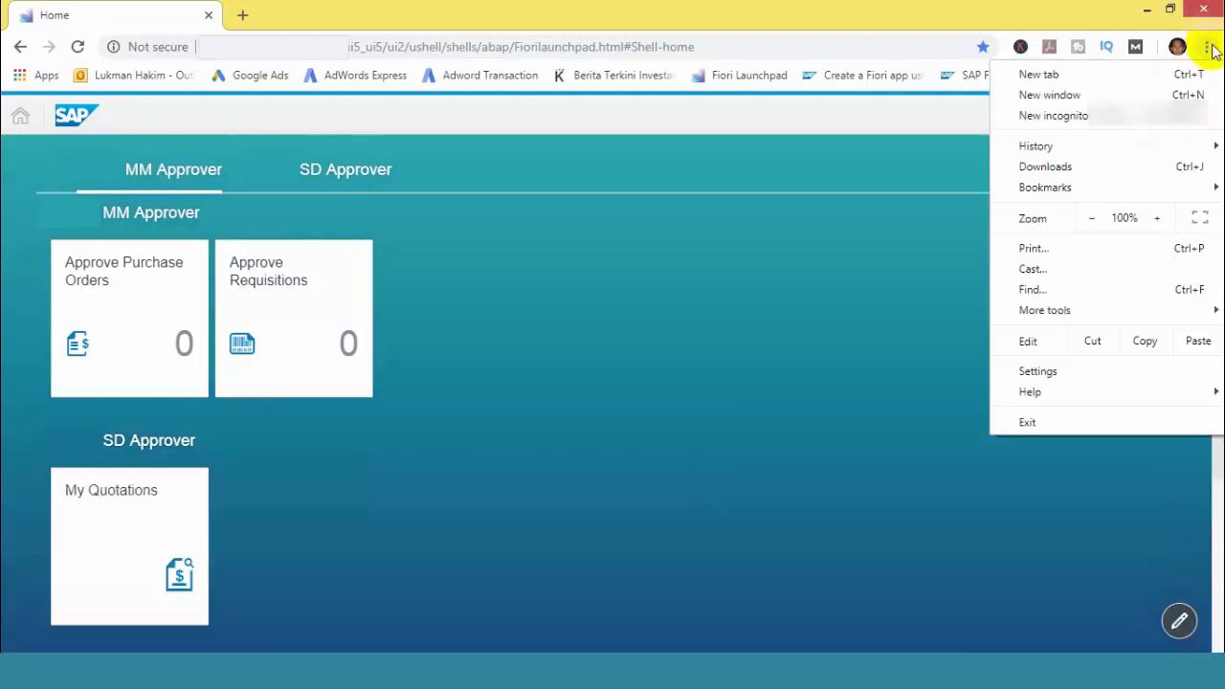
mouse_move(1066, 309)
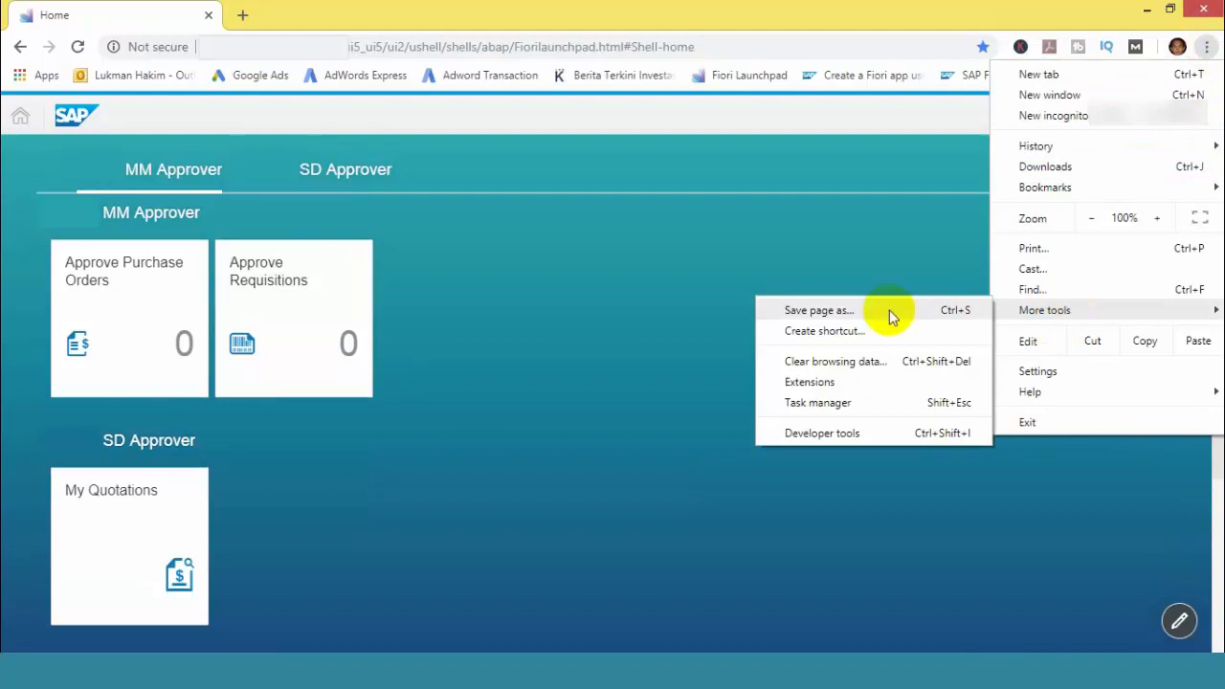
click(822, 433)
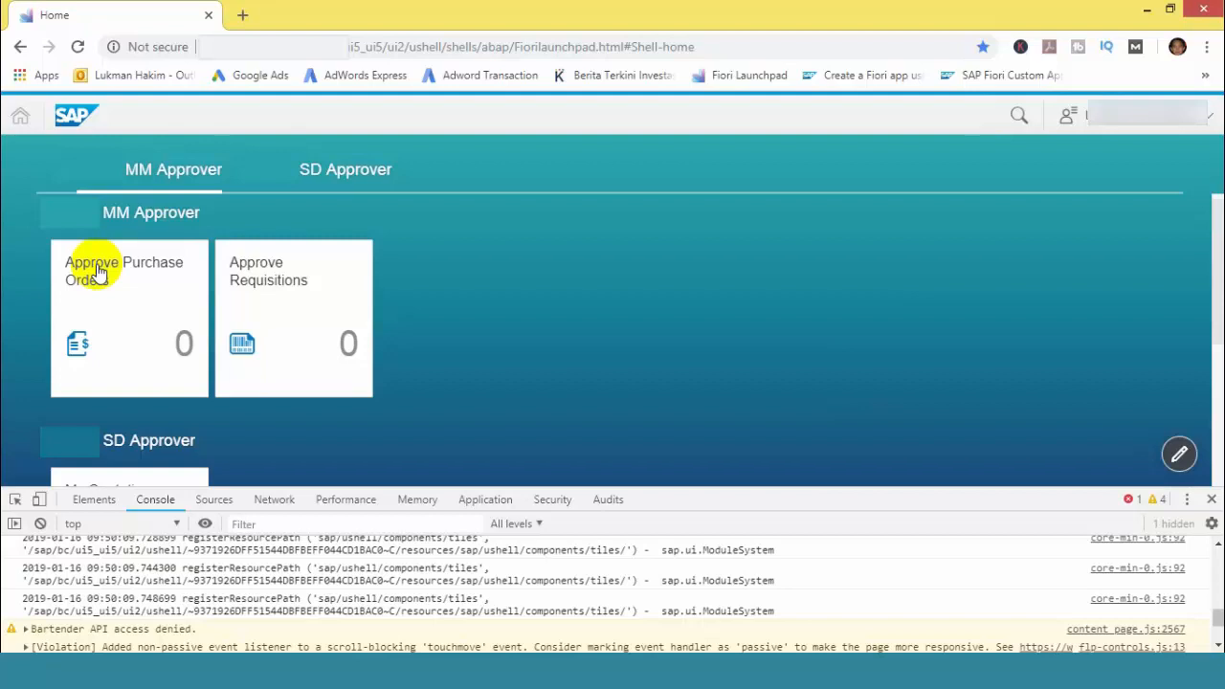
Examine the launchpad page's HTML elements, console log and source file tree in the developer tools
click(88, 499)
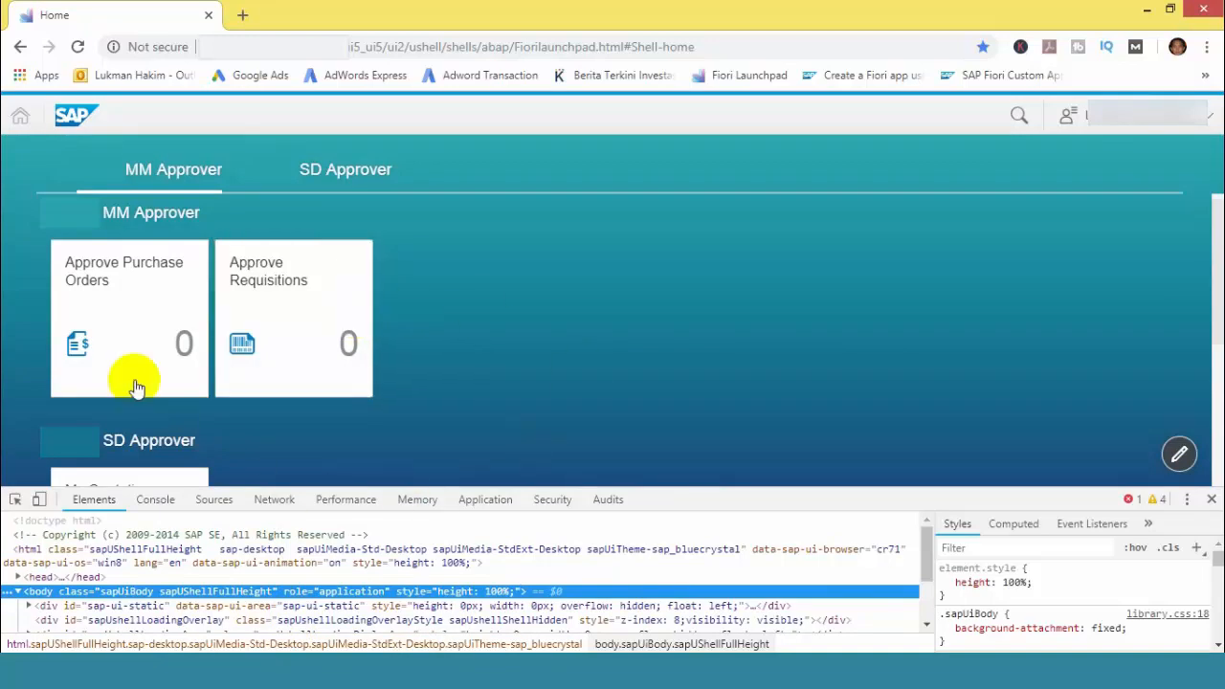
click(156, 504)
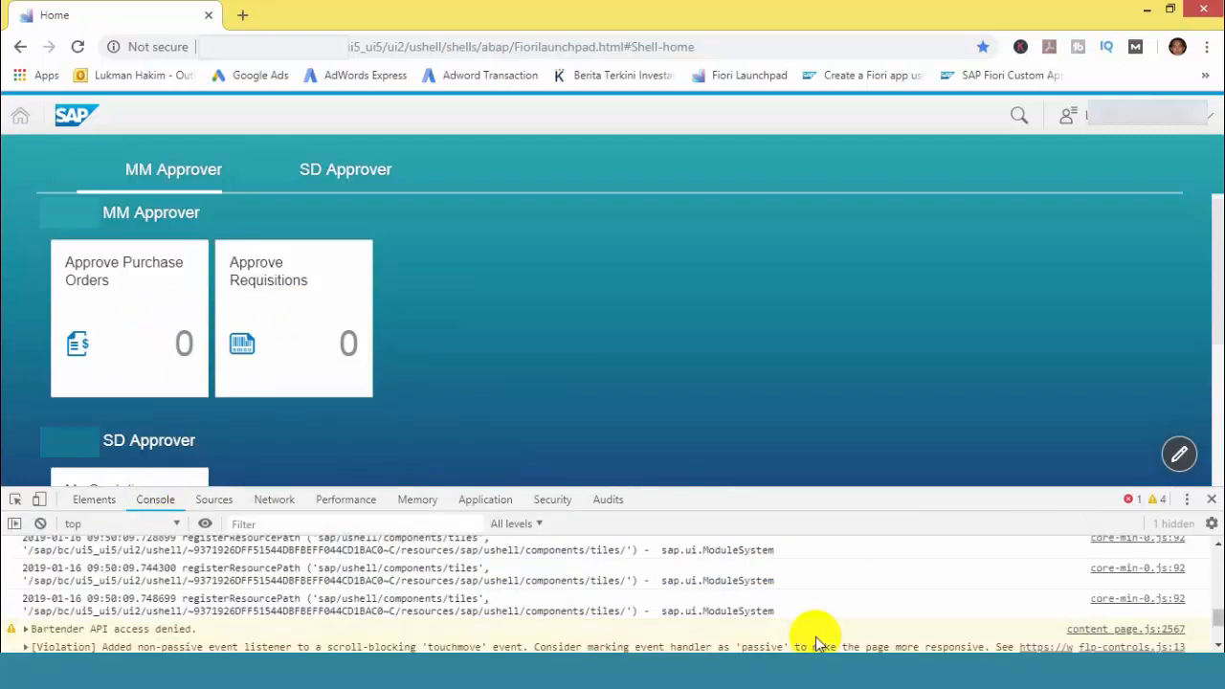
scroll(815, 639, up, 15)
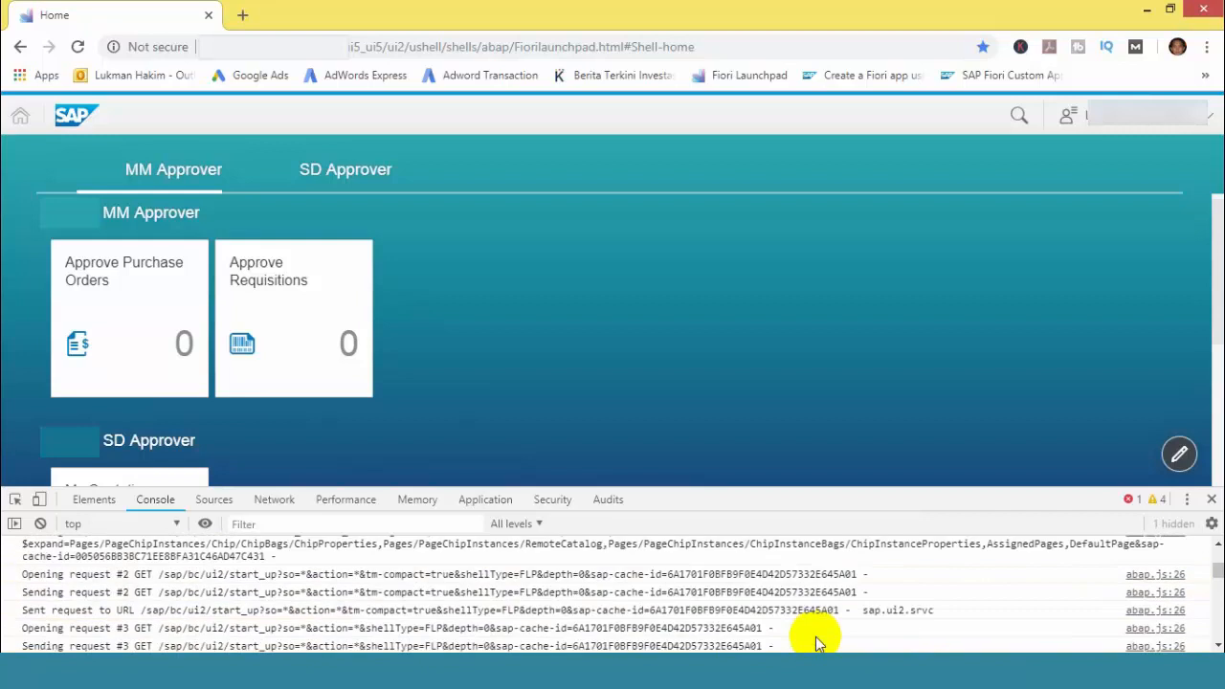
scroll(486, 574, down, 5)
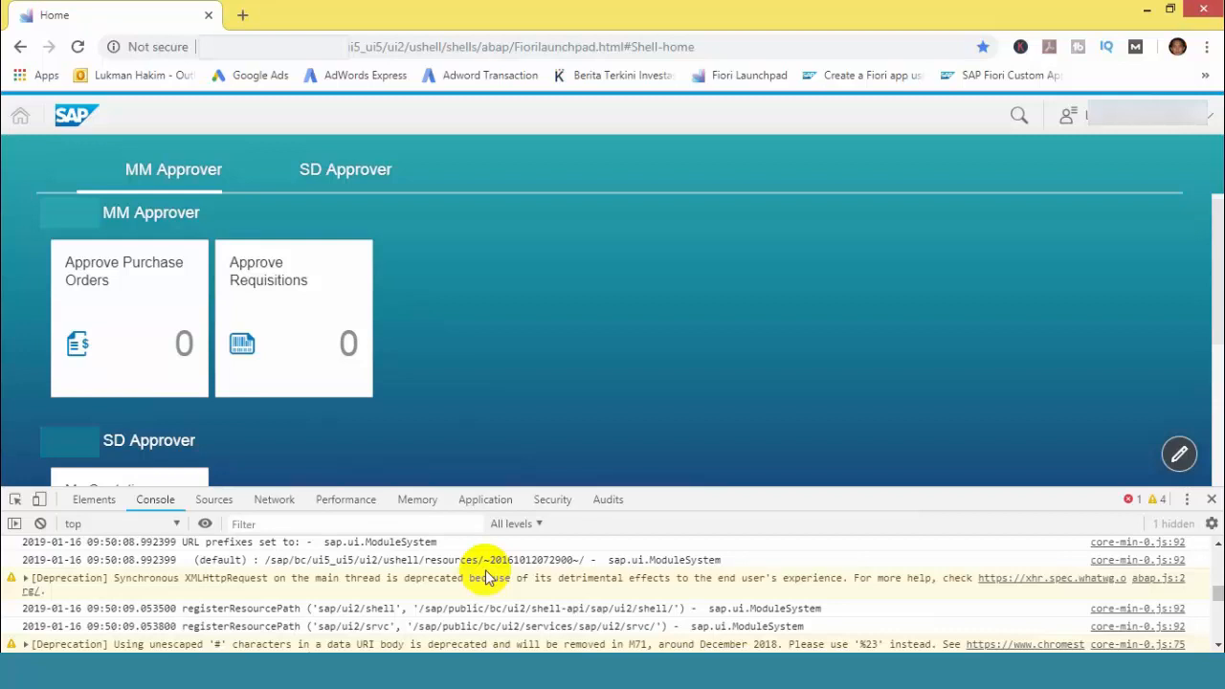
scroll(487, 577, down, 10)
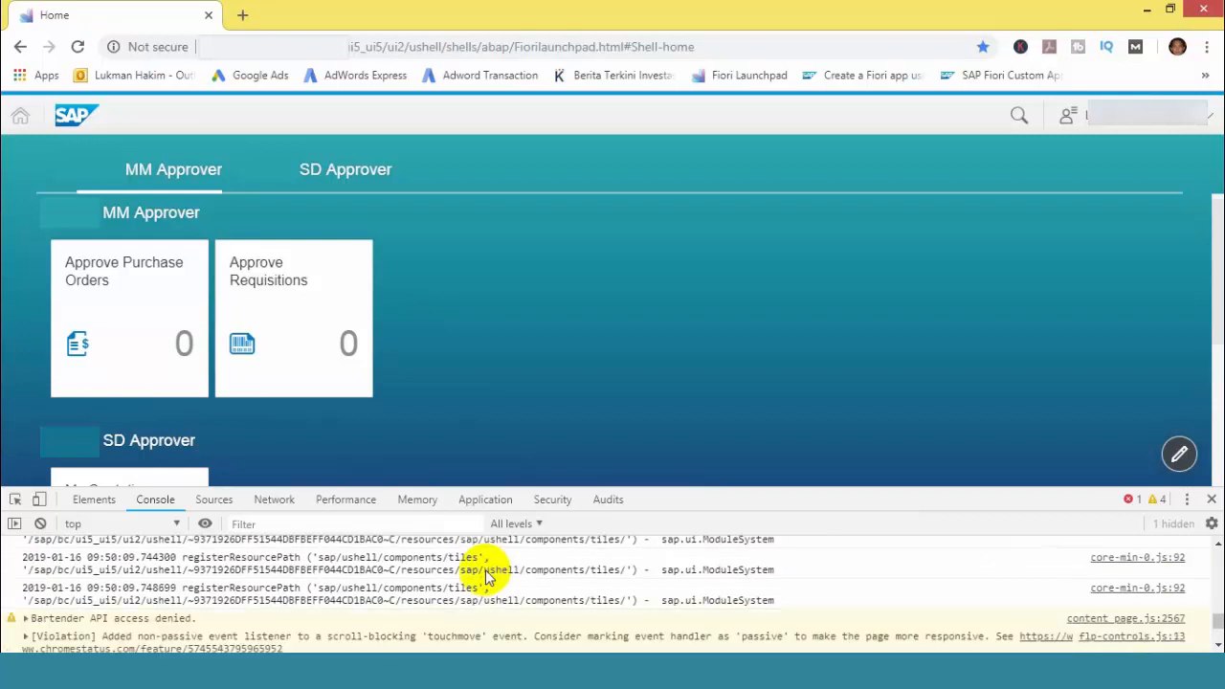
scroll(701, 574, up, 15)
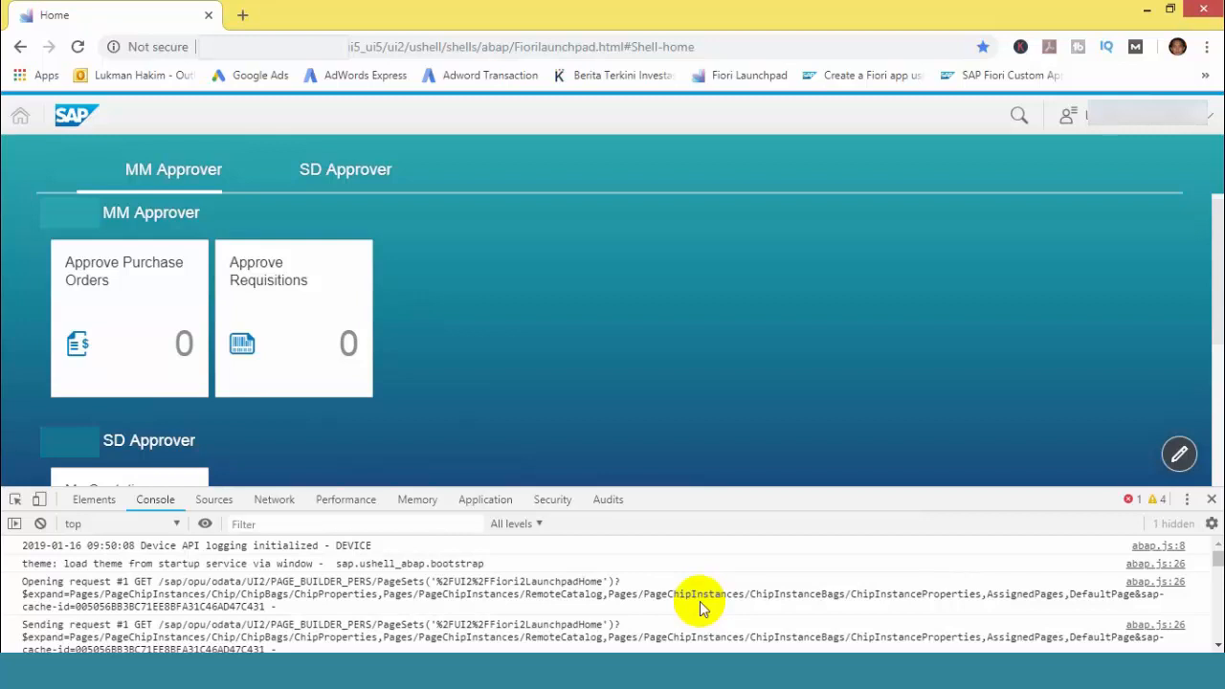
scroll(701, 606, down, 15)
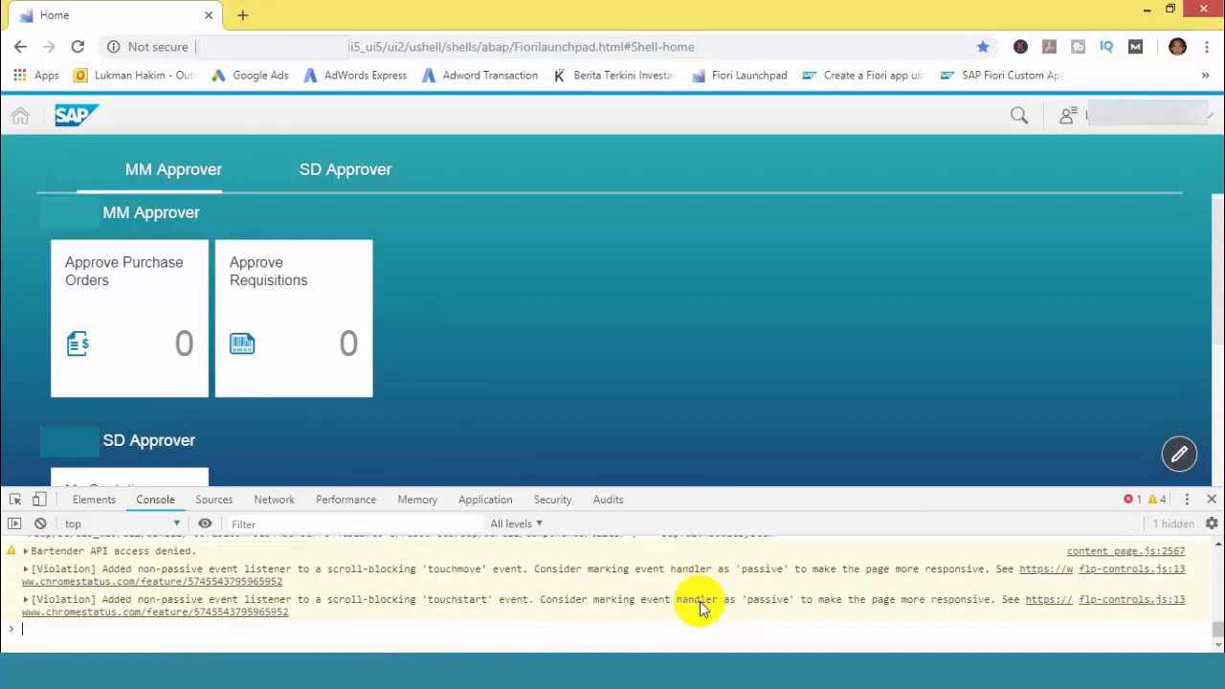
click(213, 502)
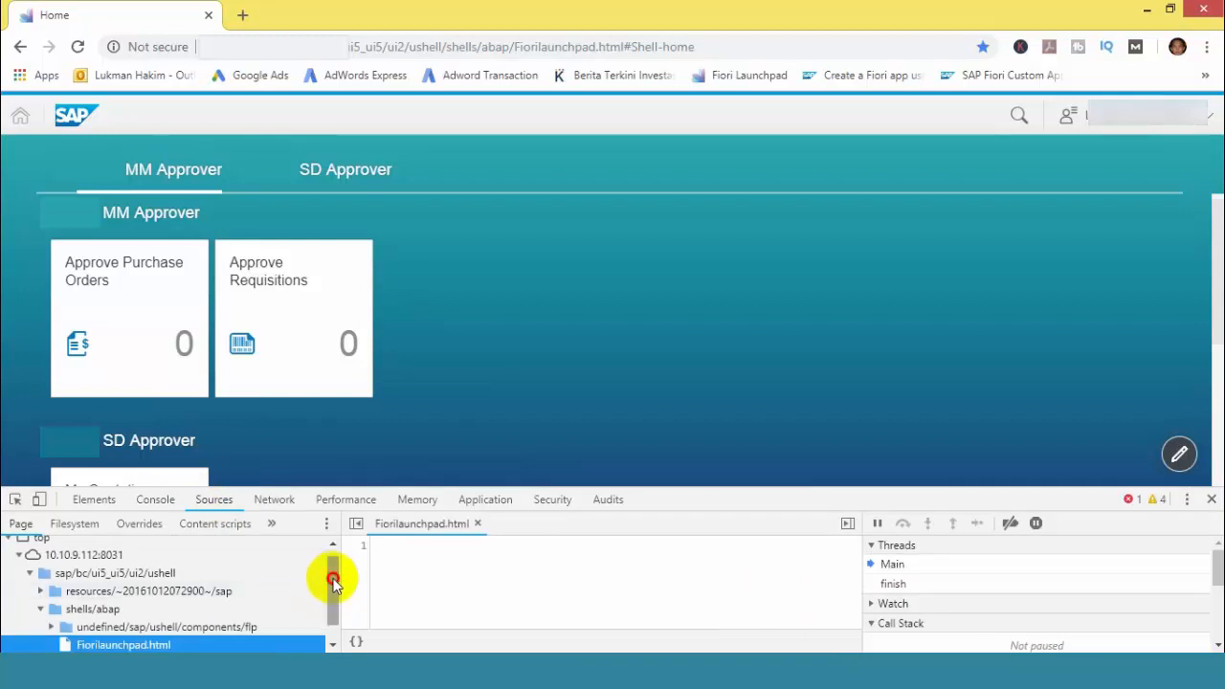
drag(333, 581, 335, 594)
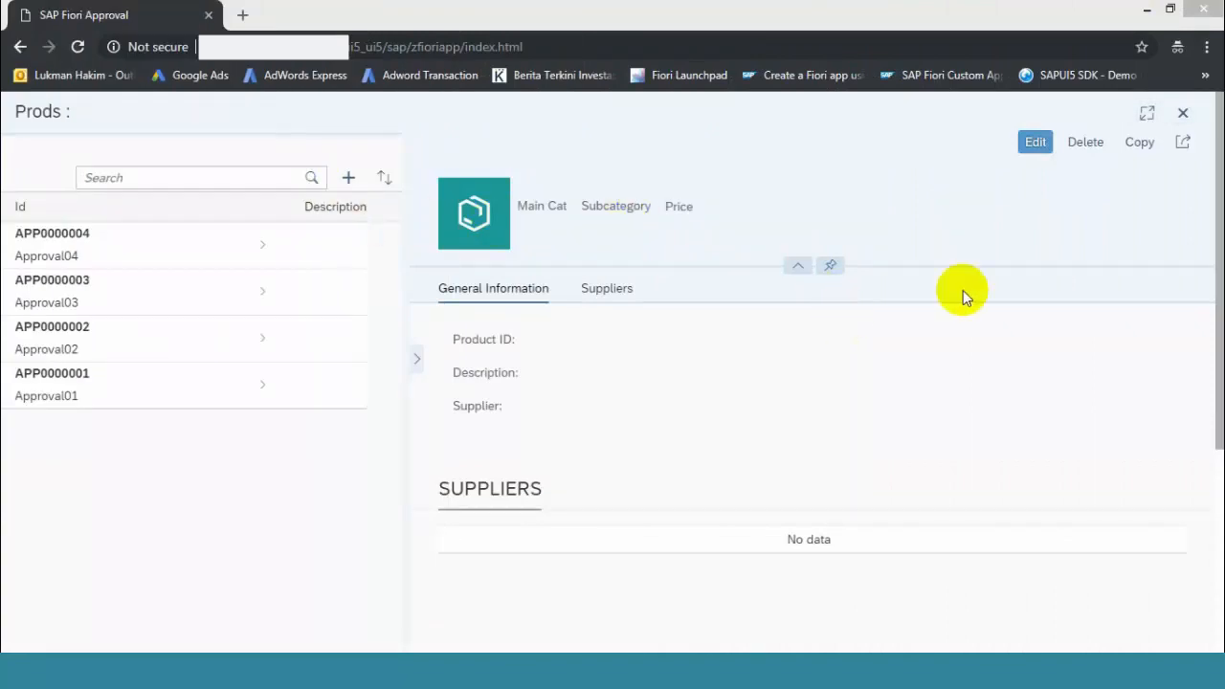
Inspect the SAP Fiori Approval page and show its source files in the developer tools
right_click(976, 236)
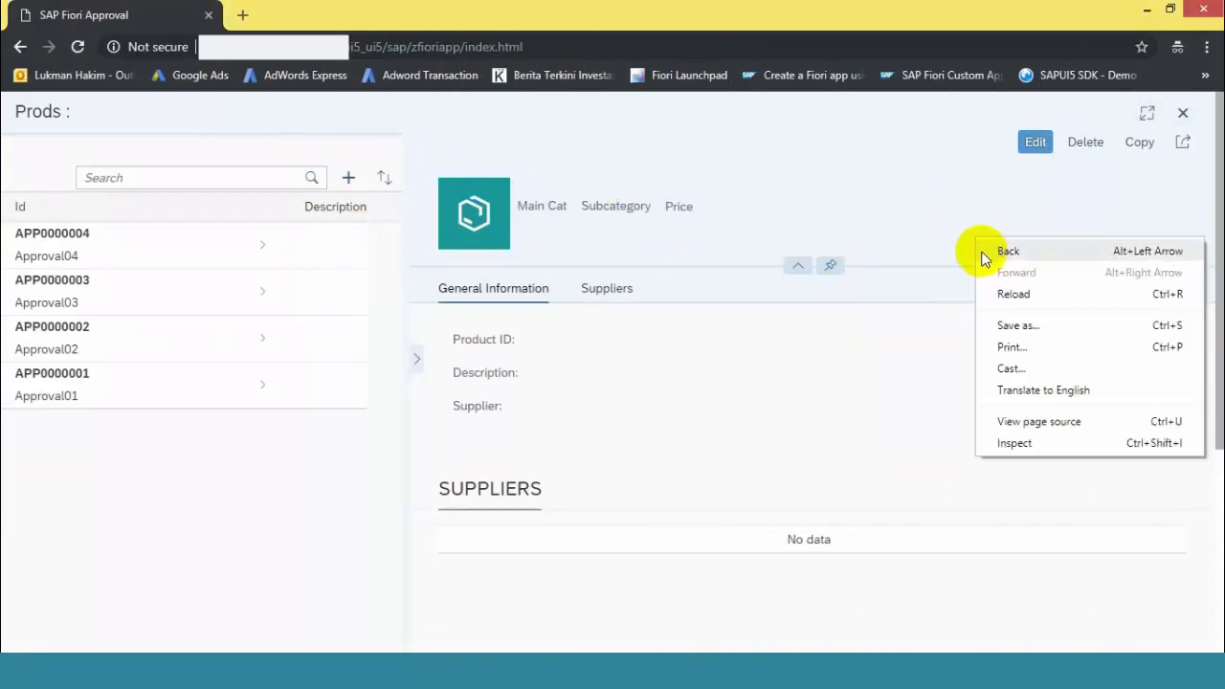
click(1015, 443)
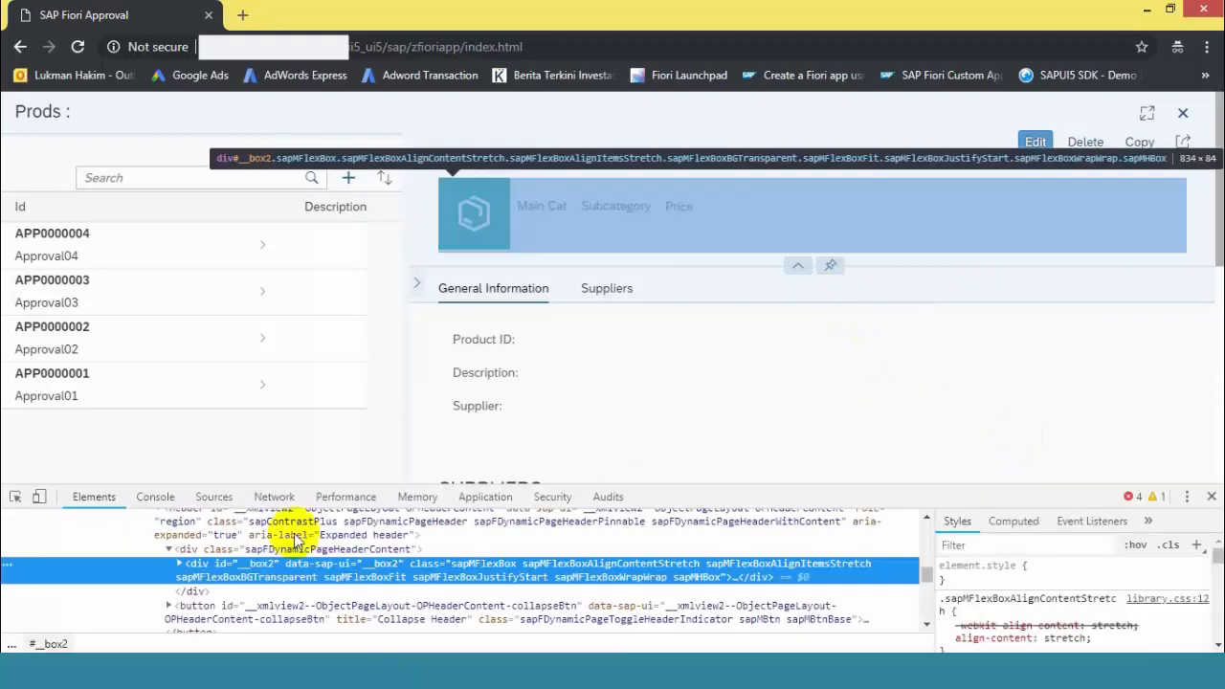
click(213, 497)
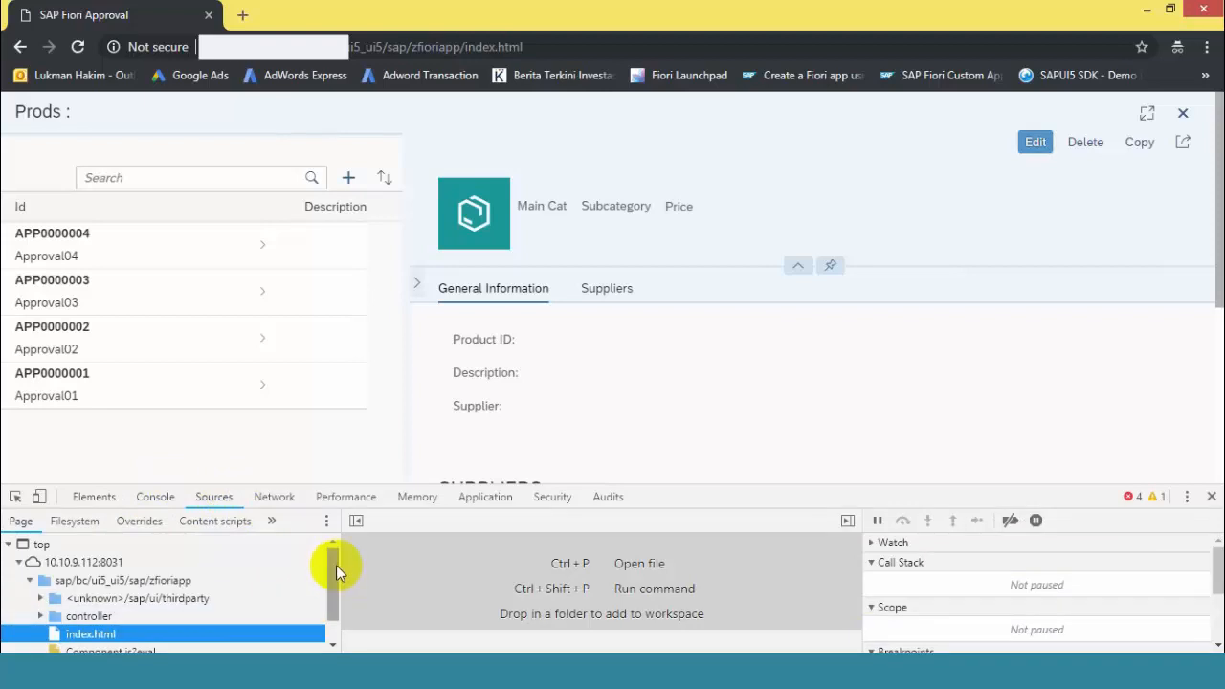
click(135, 182)
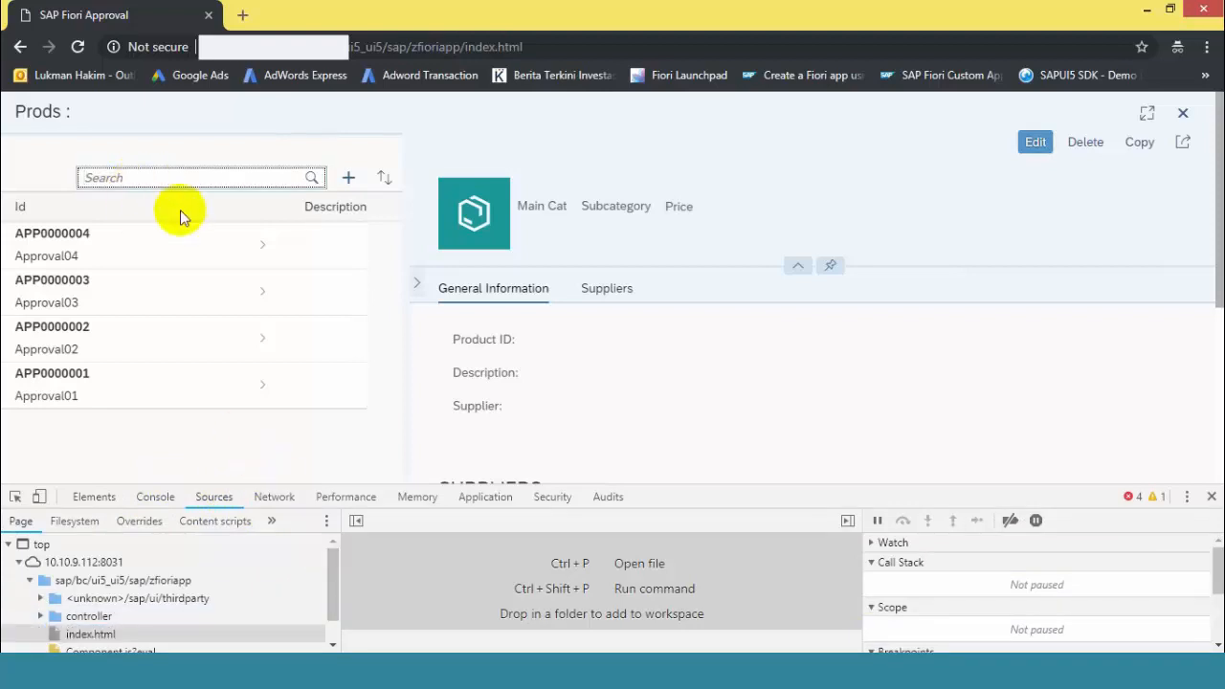
Expand the controller folder under zfioriapp and open Master.controller.js in the source viewer
drag(329, 566, 330, 592)
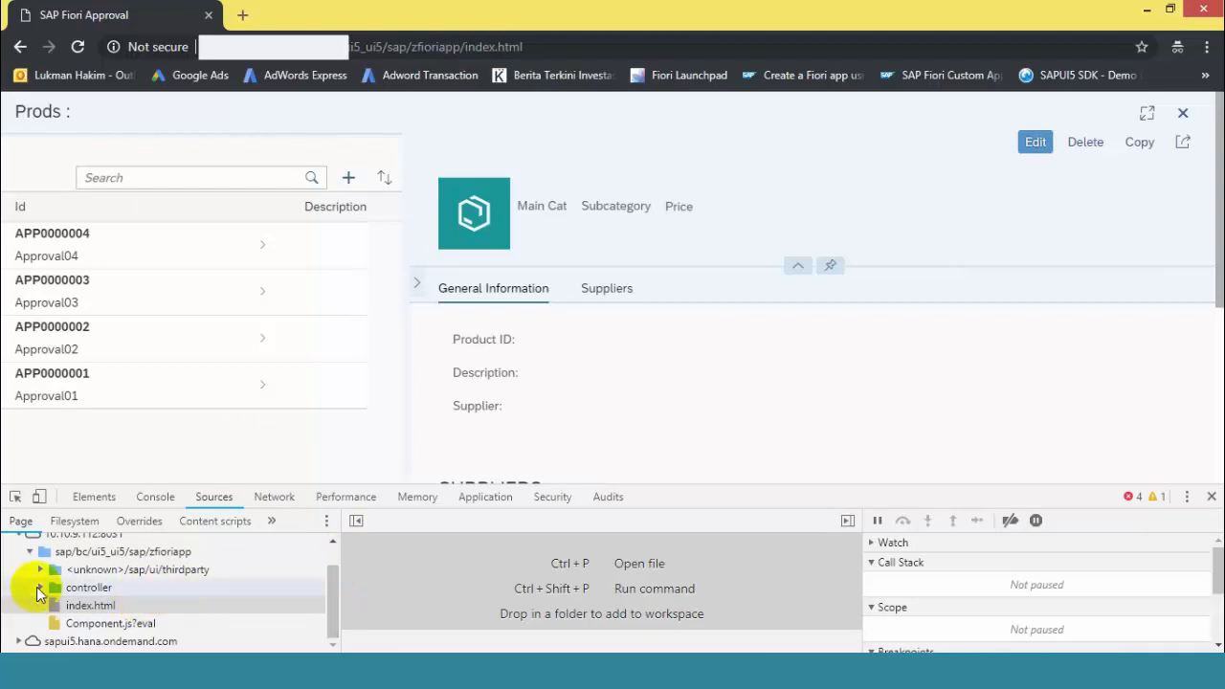
click(38, 590)
scroll(329, 584, down, 1)
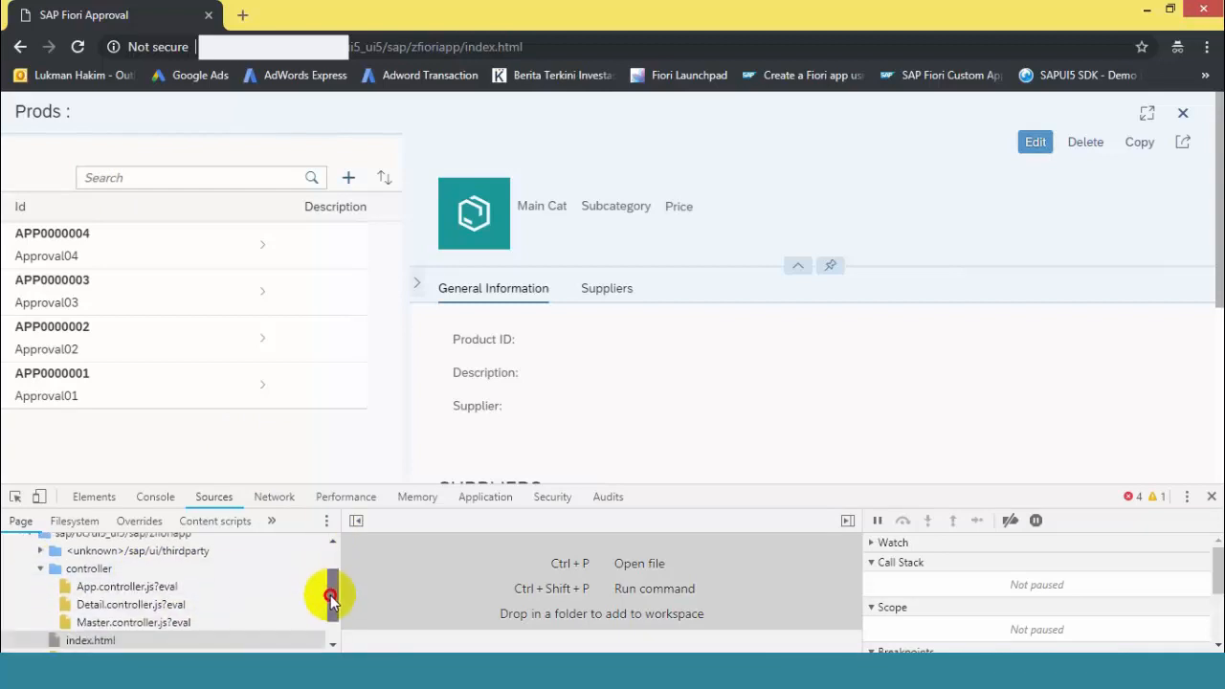
click(113, 608)
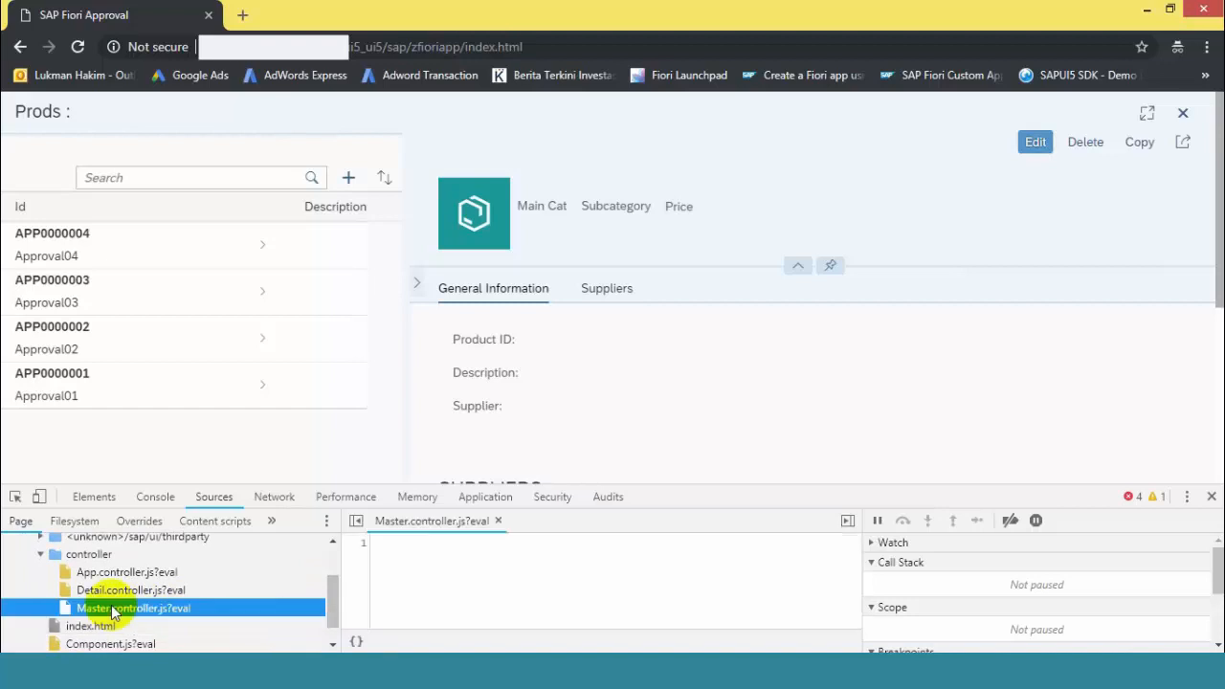
Enlarge the developer tools area to show more lines of the Master controller code
click(632, 572)
scroll(632, 573, down, 5)
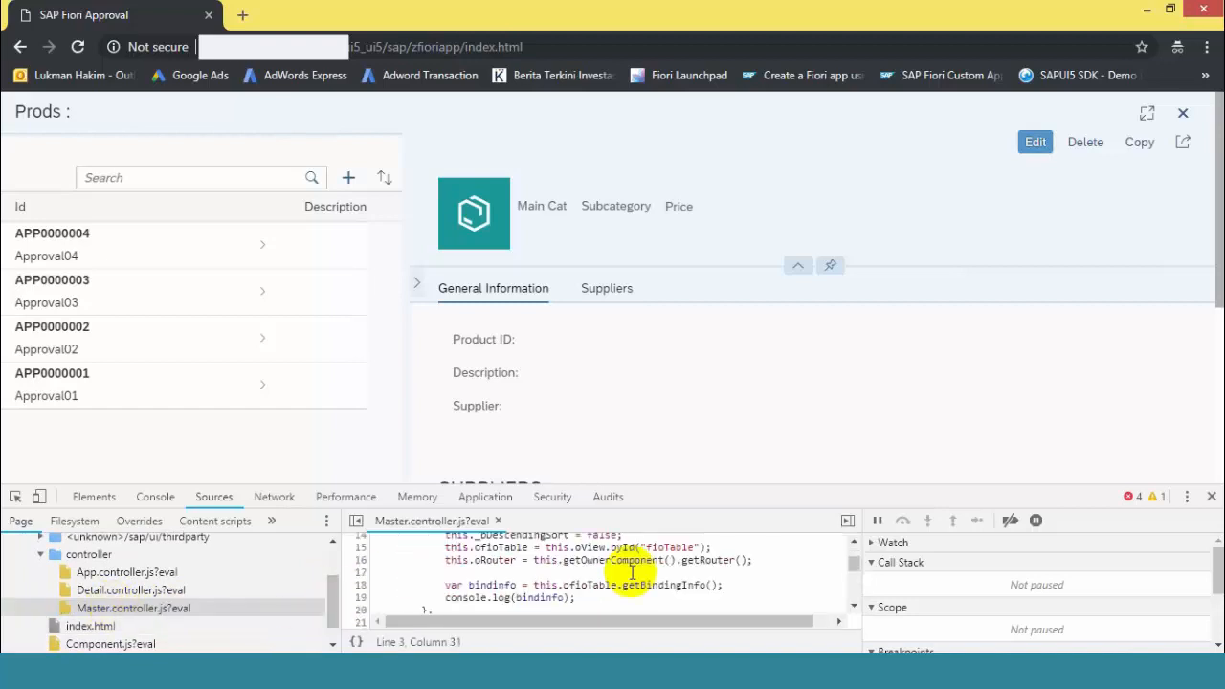
scroll(670, 555, up, 4)
click(693, 483)
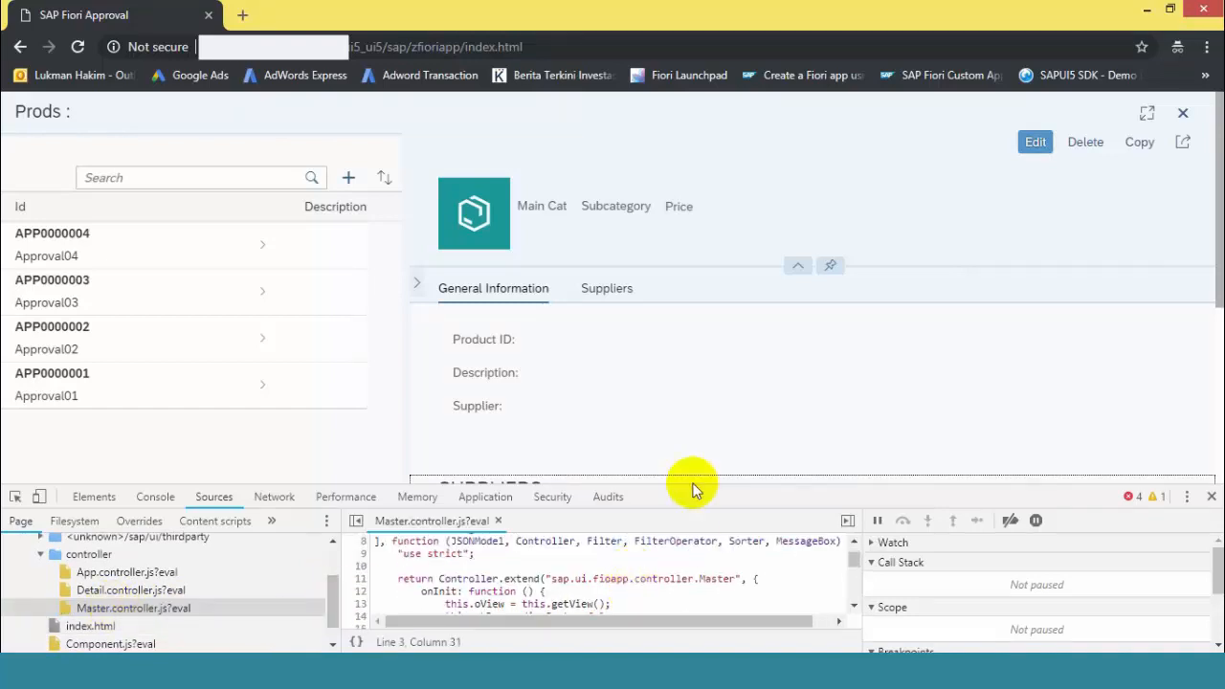
drag(688, 490, 686, 414)
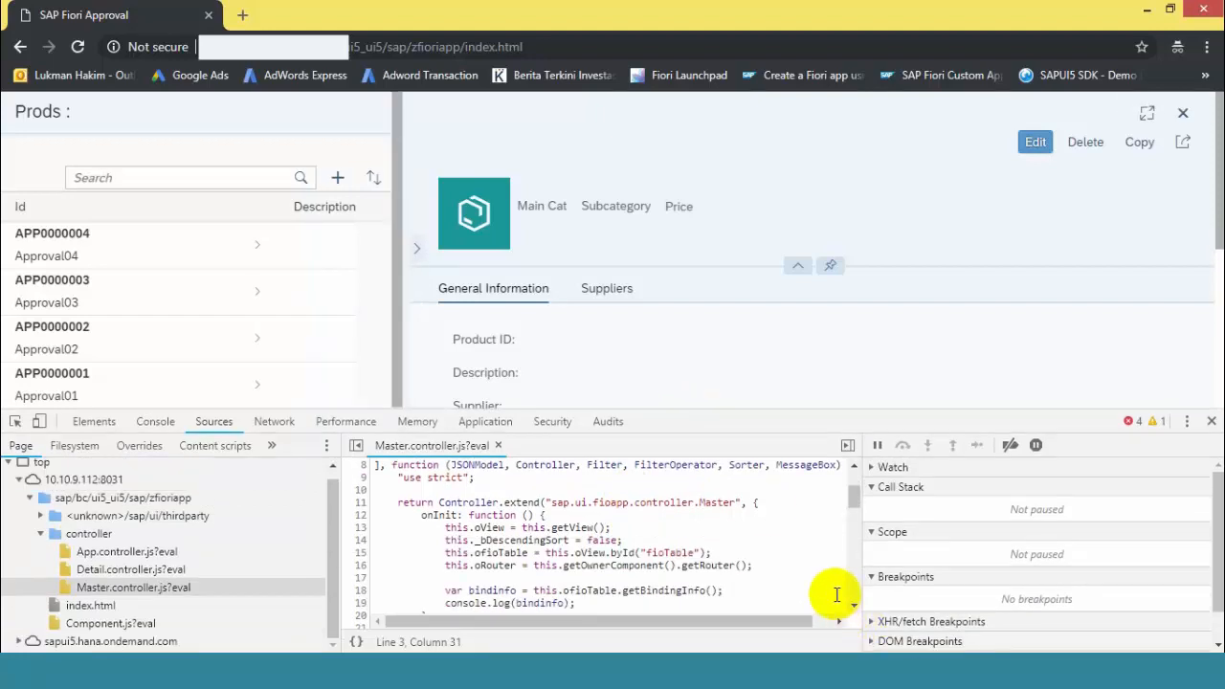
Set a breakpoint on line 23 of Master.controller.js, at the oTableSearchState declaration in the onSearch function
scroll(859, 610, down, 2)
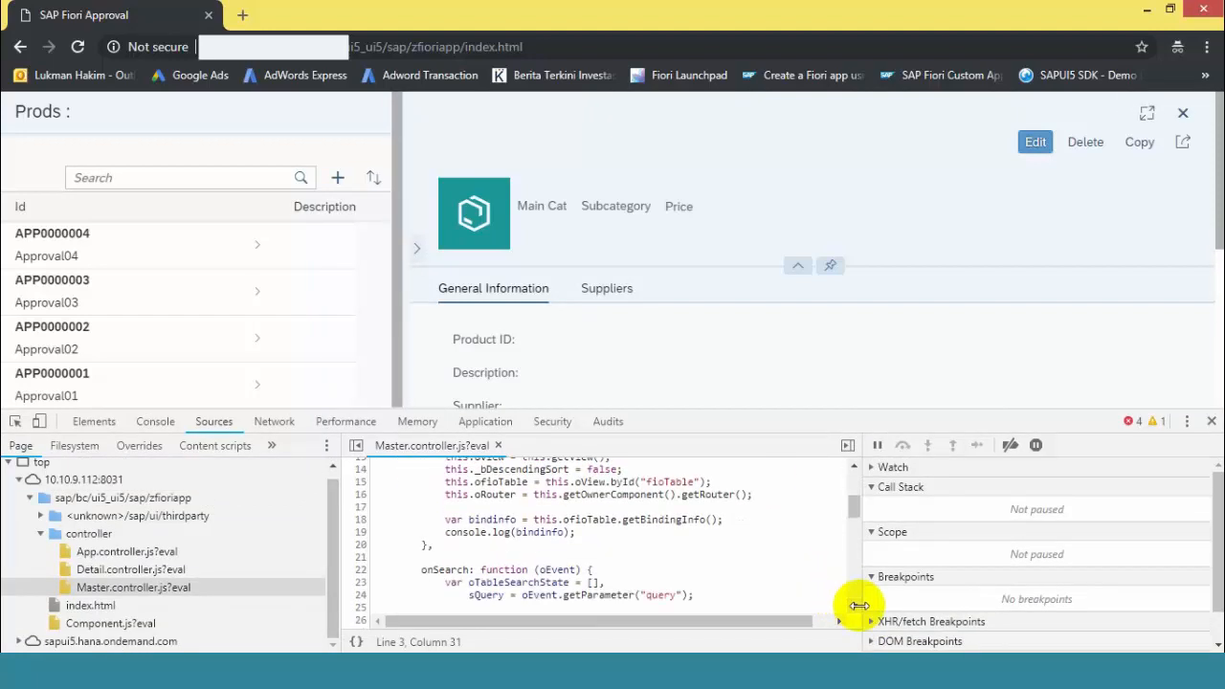
scroll(850, 607, down, 2)
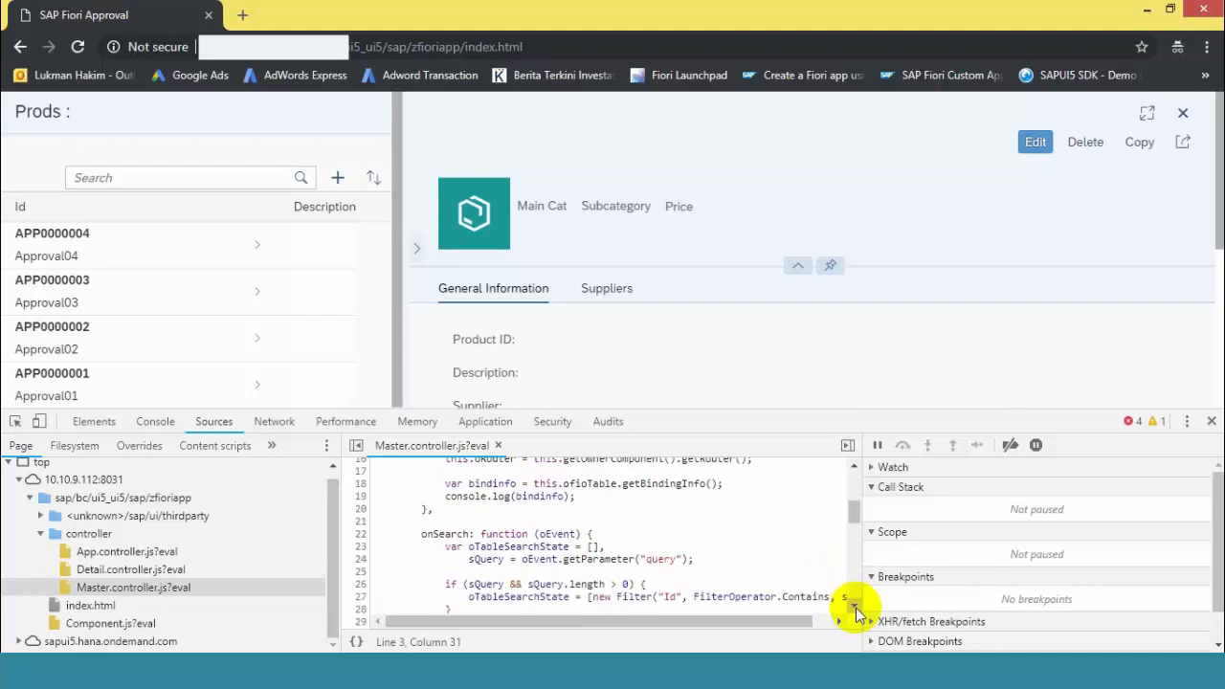
click(446, 510)
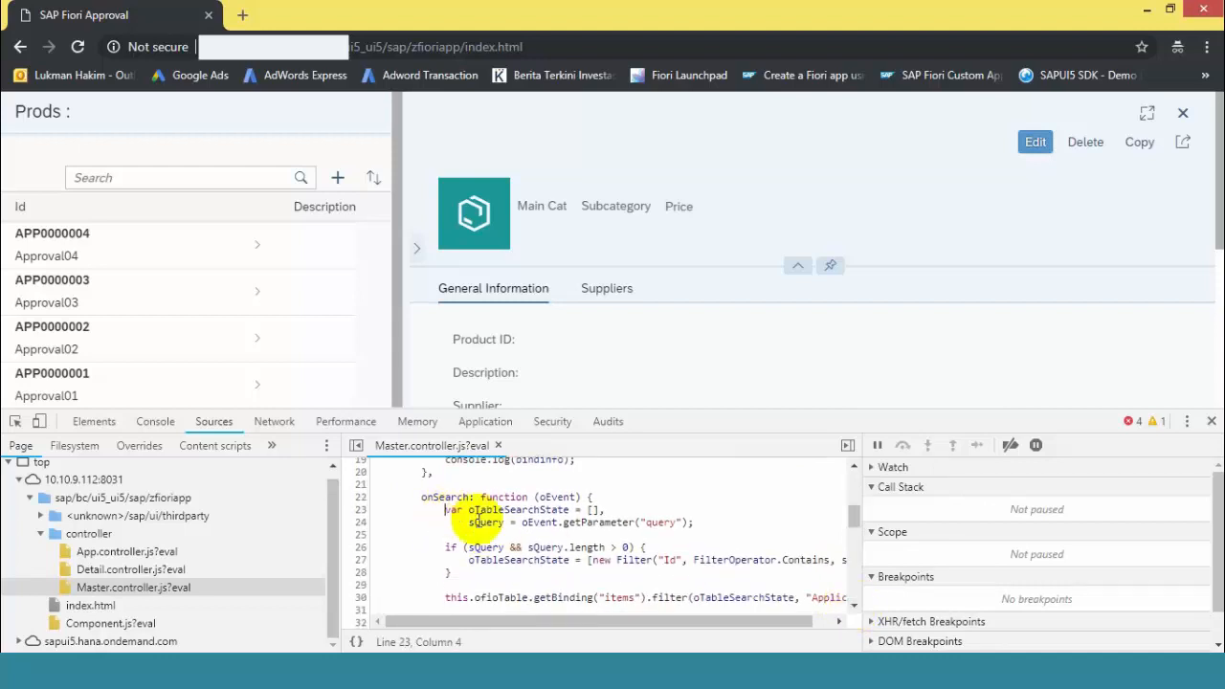
click(360, 509)
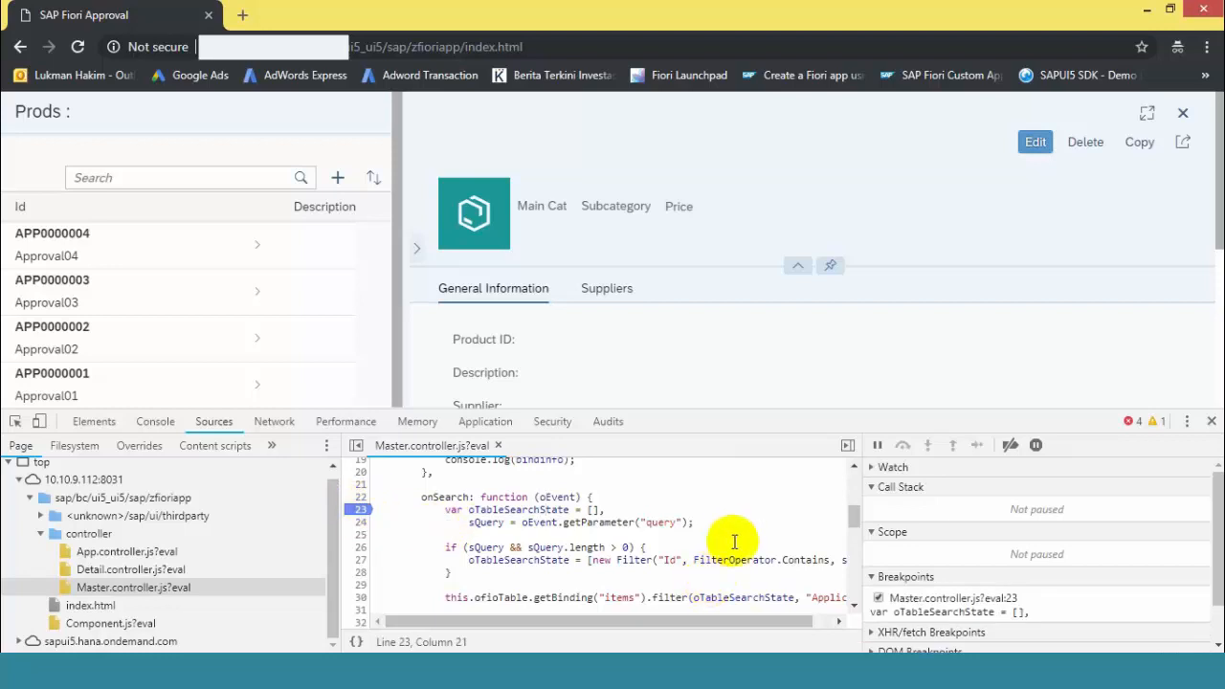
Search the product list for APP0000002 to trigger the breakpoint, and step over line 23 in the debugger
click(128, 179)
text(APP)
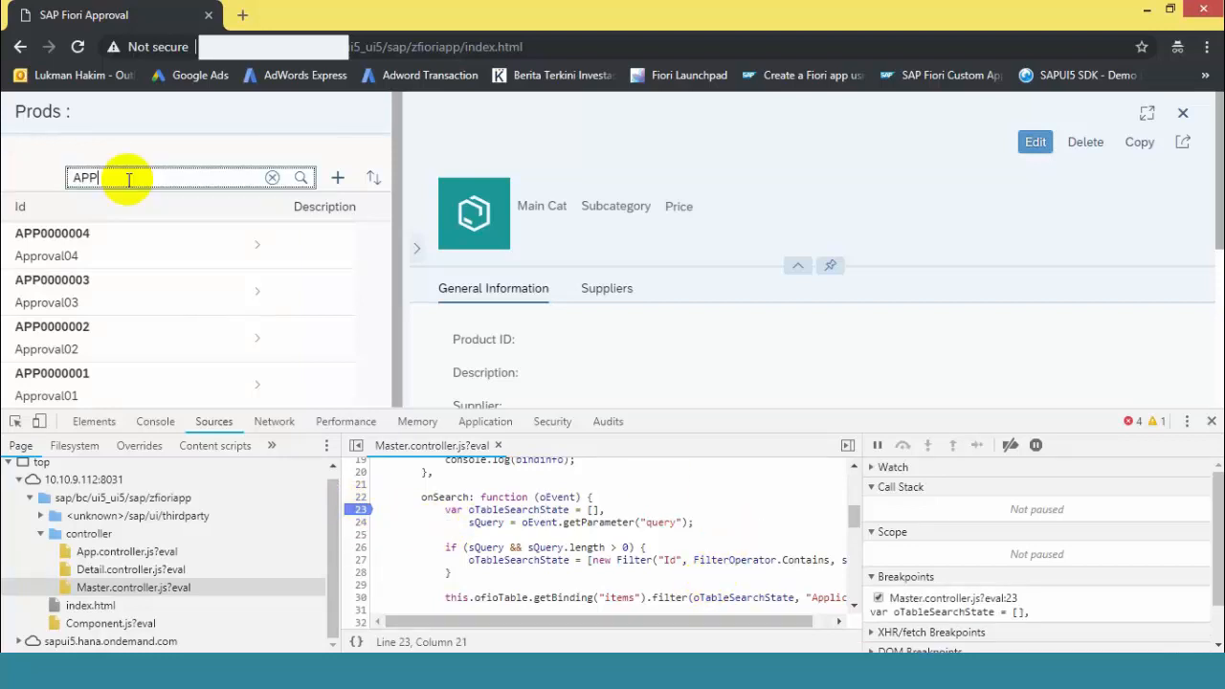
text(0000002)
click(301, 179)
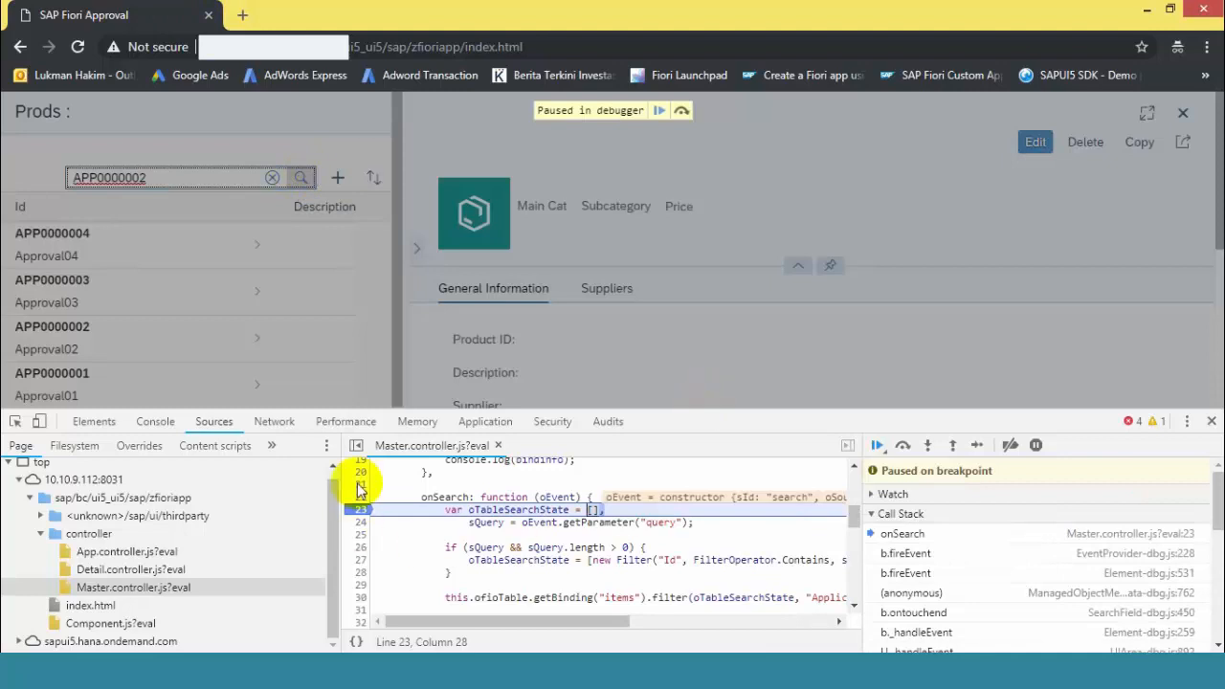
click(903, 446)
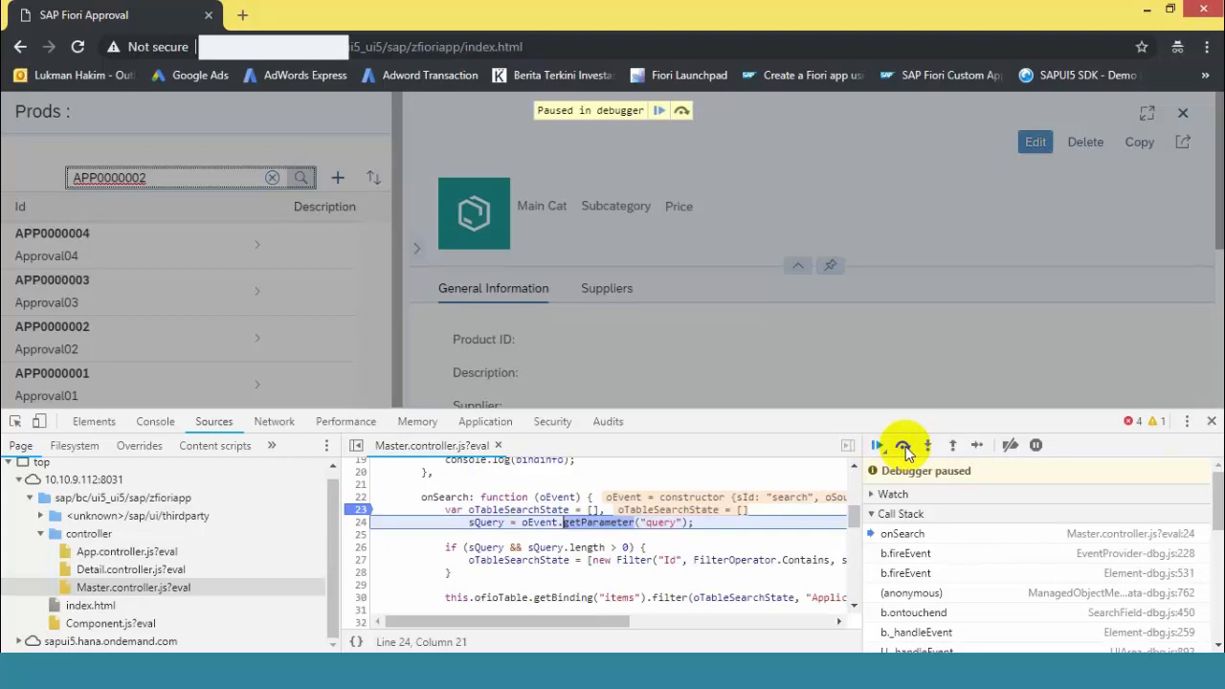
Step over the sQuery assignment on line 24, then expand the watch expressions and resume script execution
click(903, 446)
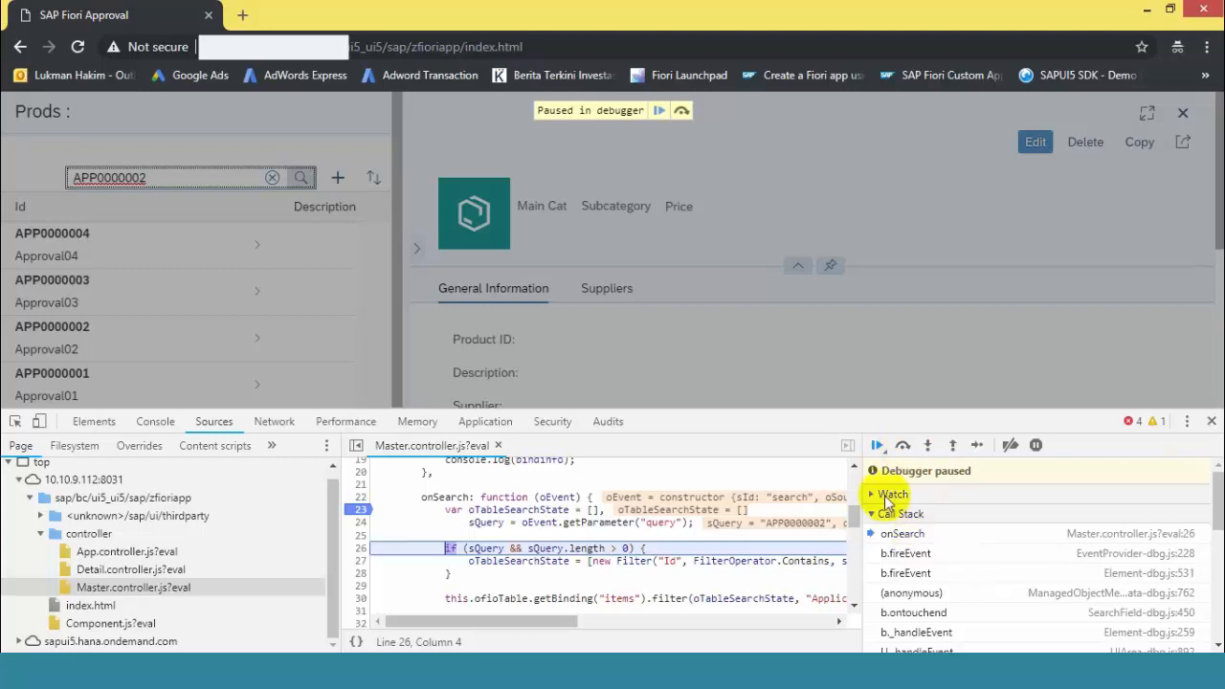
click(875, 499)
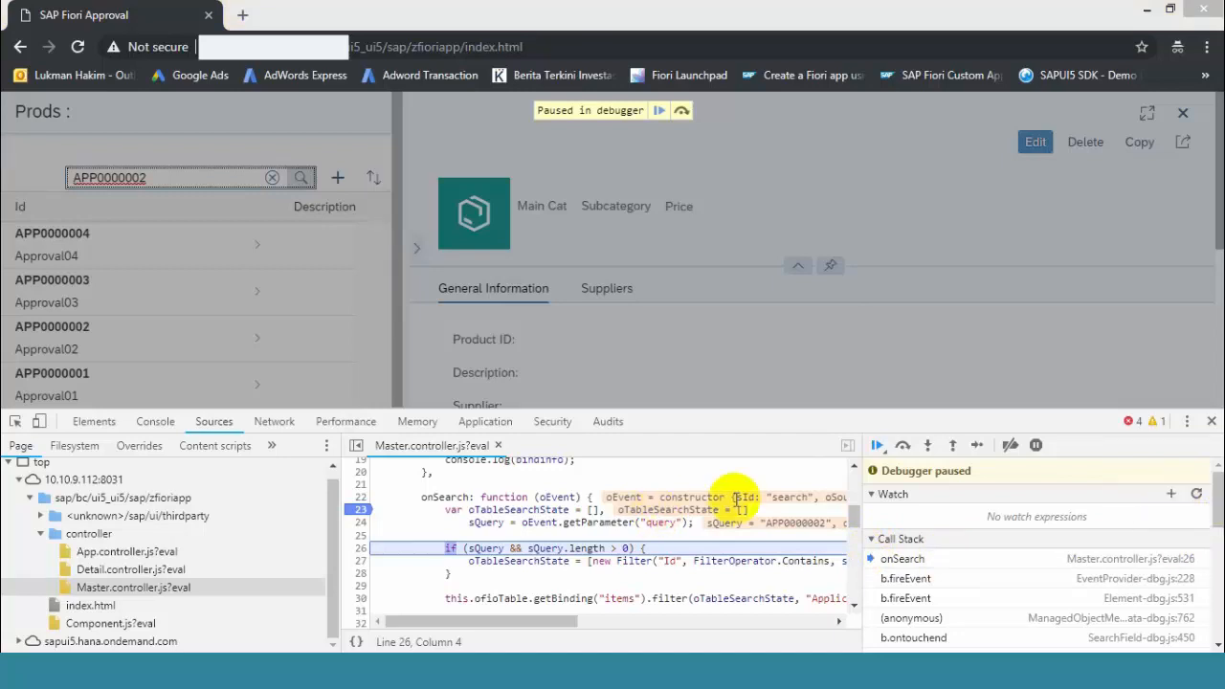
click(877, 446)
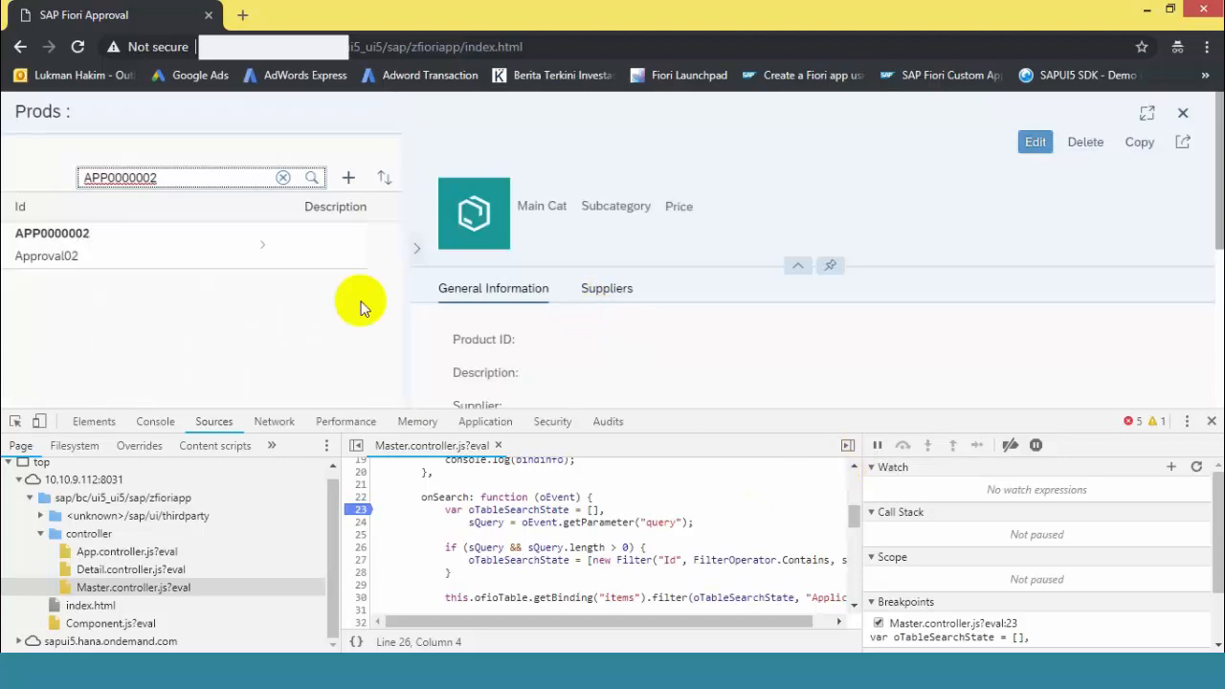
Remove the breakpoint on line 23 of Master.controller.js
click(360, 510)
right_click(367, 511)
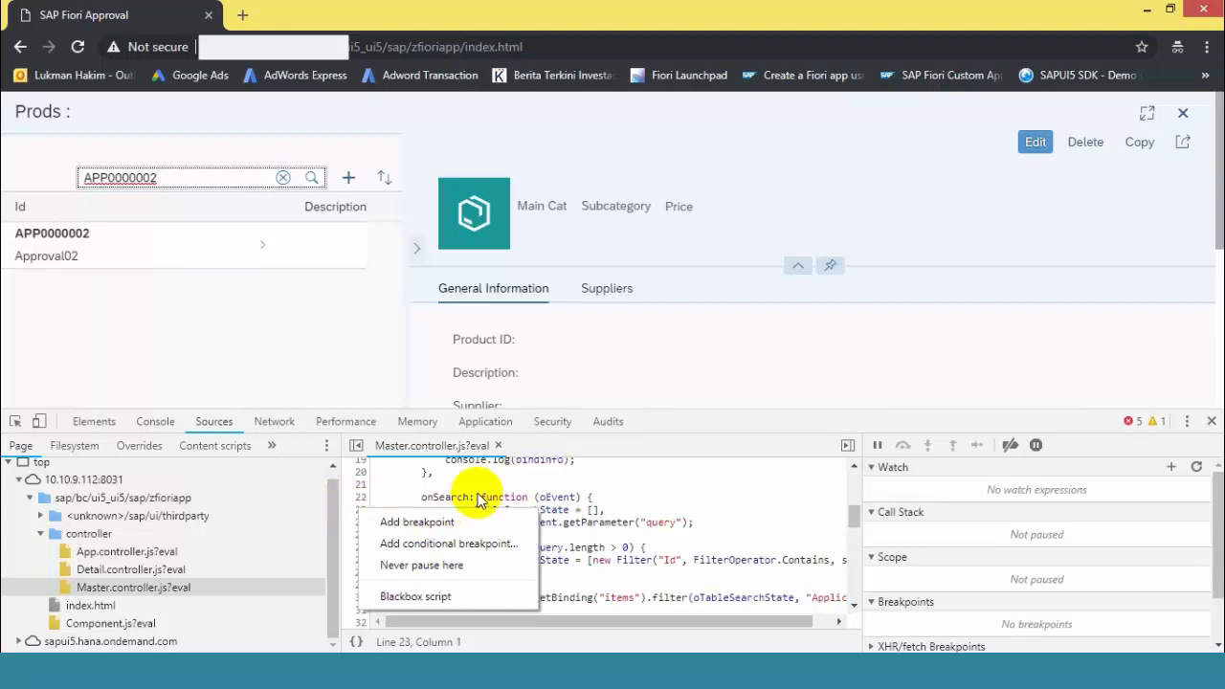
click(479, 499)
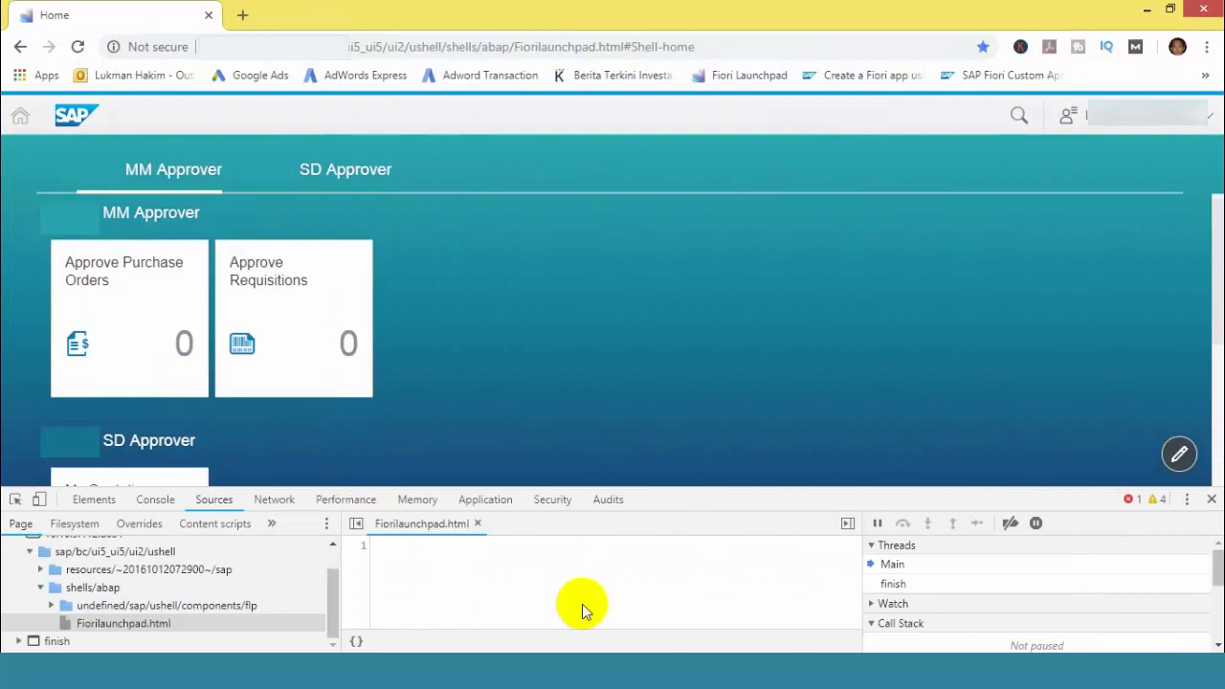
Record the network requests of the Fiori launchpad home page by reloading it, and try the small request rows before restoring large ones
click(273, 510)
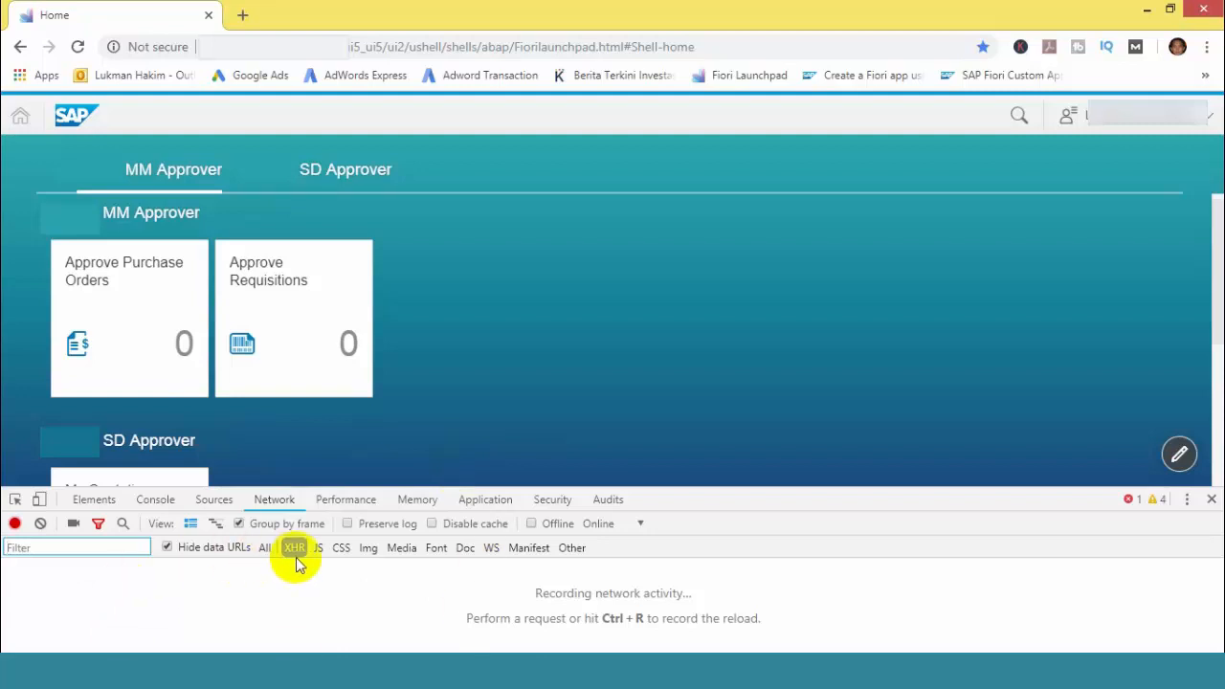
click(78, 47)
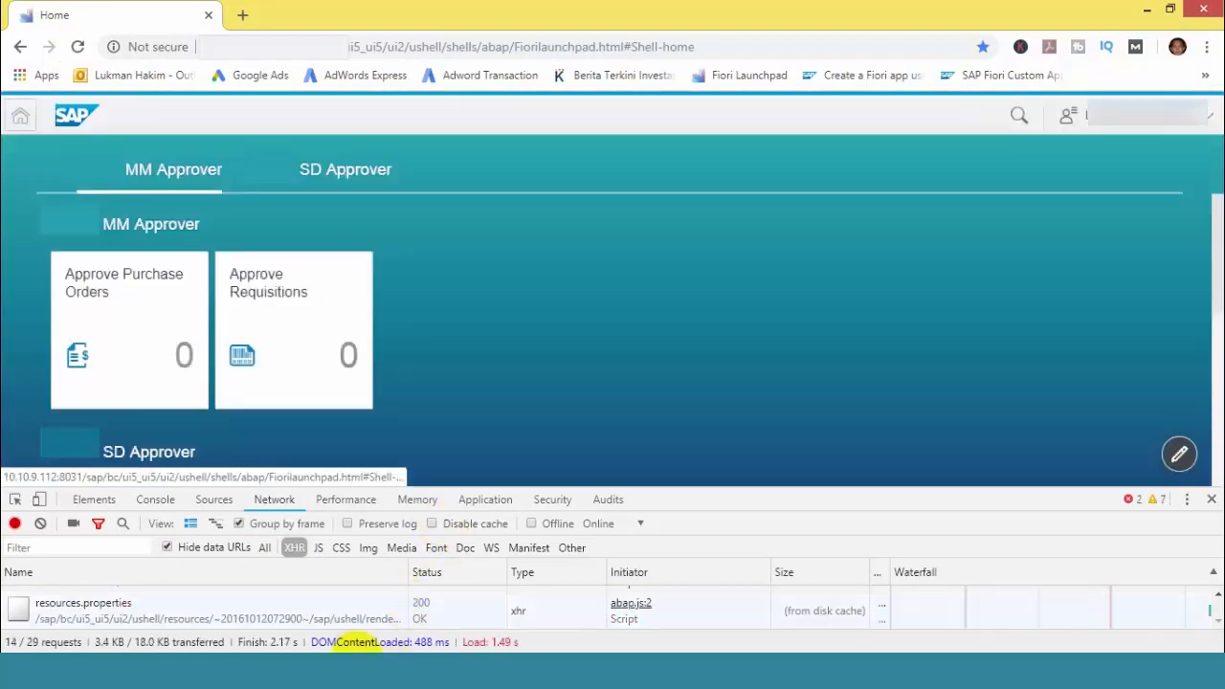
click(191, 525)
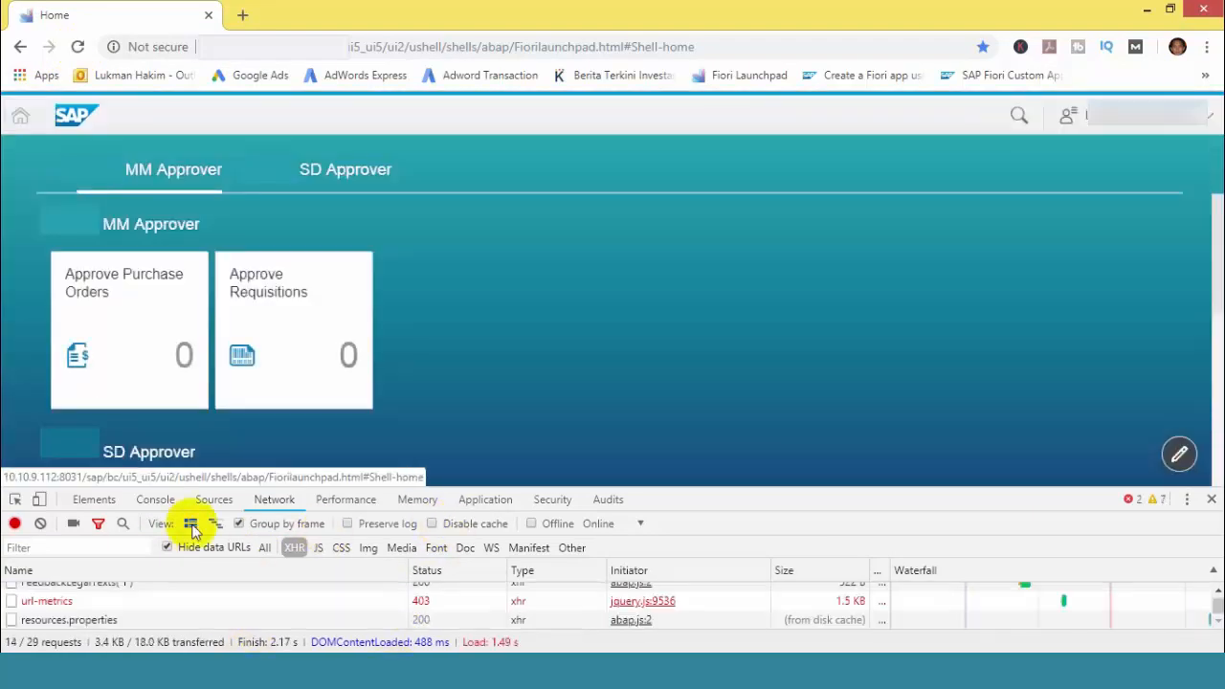
click(191, 525)
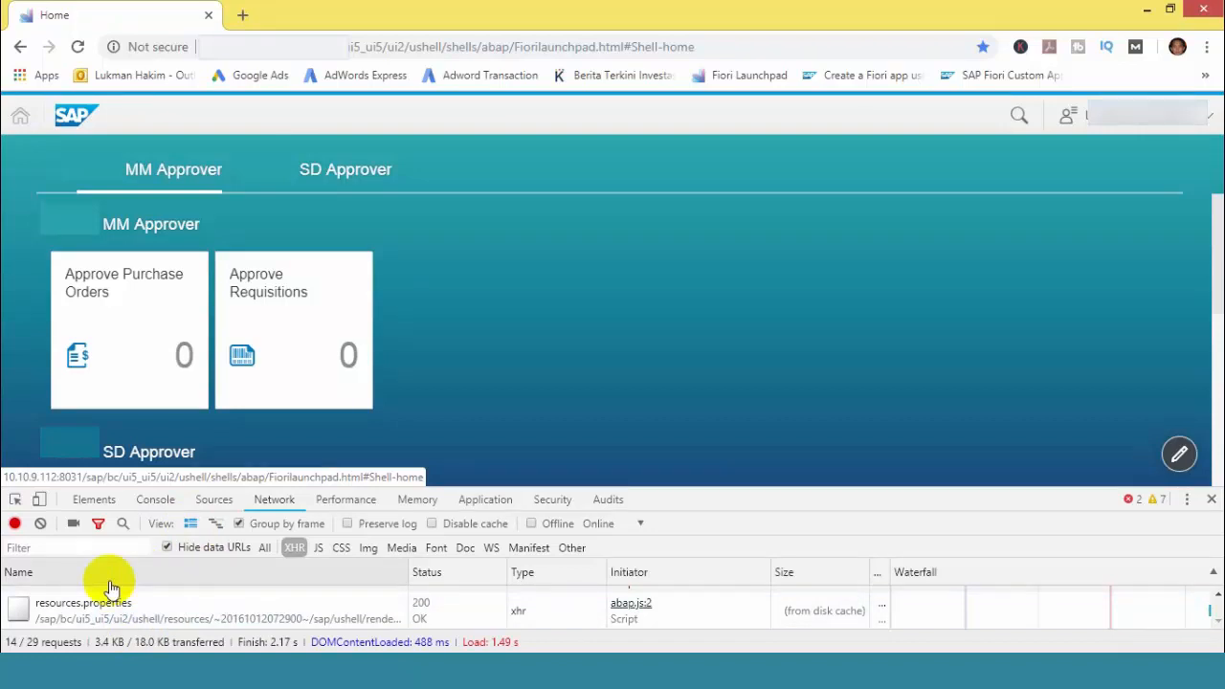
Filter the recorded requests by JS, CSS, Img, Media and Font in turn, and return to the XHR filter
click(320, 550)
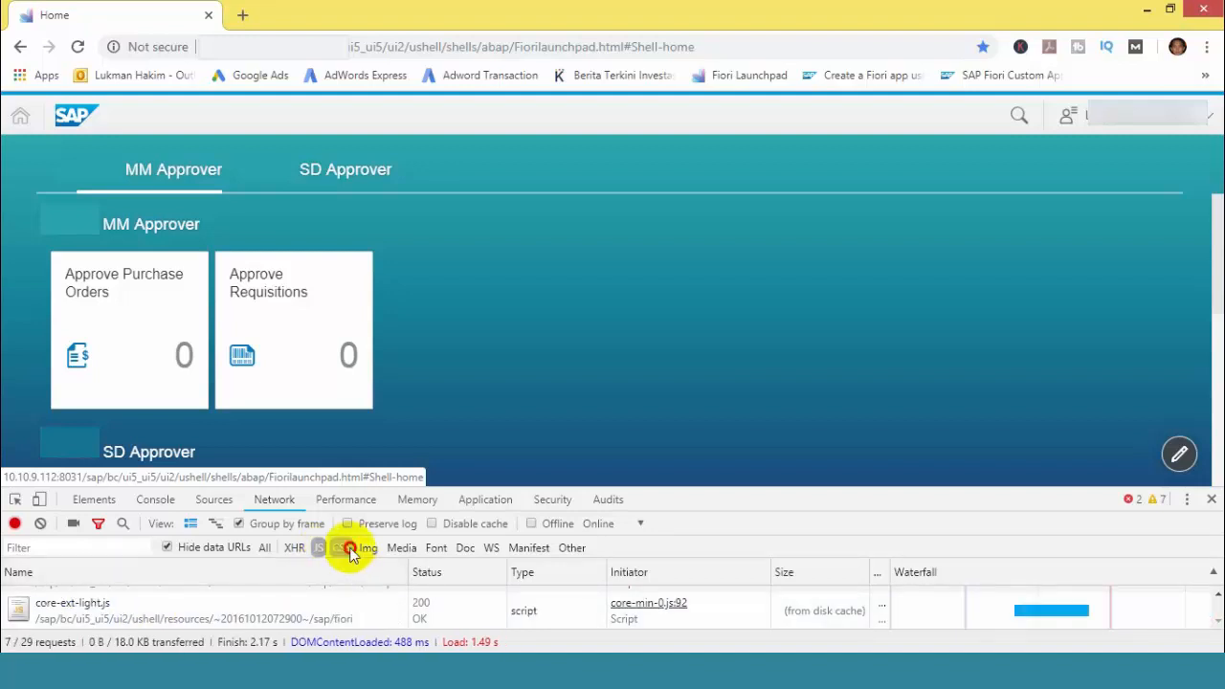
click(341, 548)
click(369, 549)
click(402, 548)
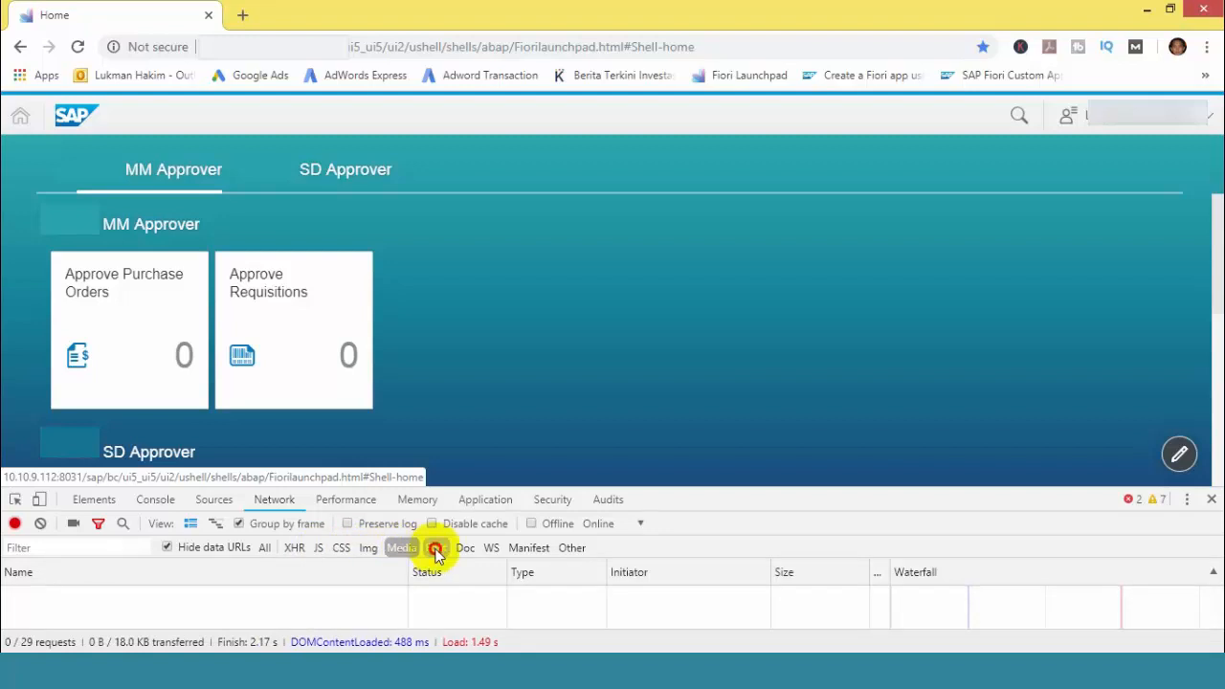
click(436, 548)
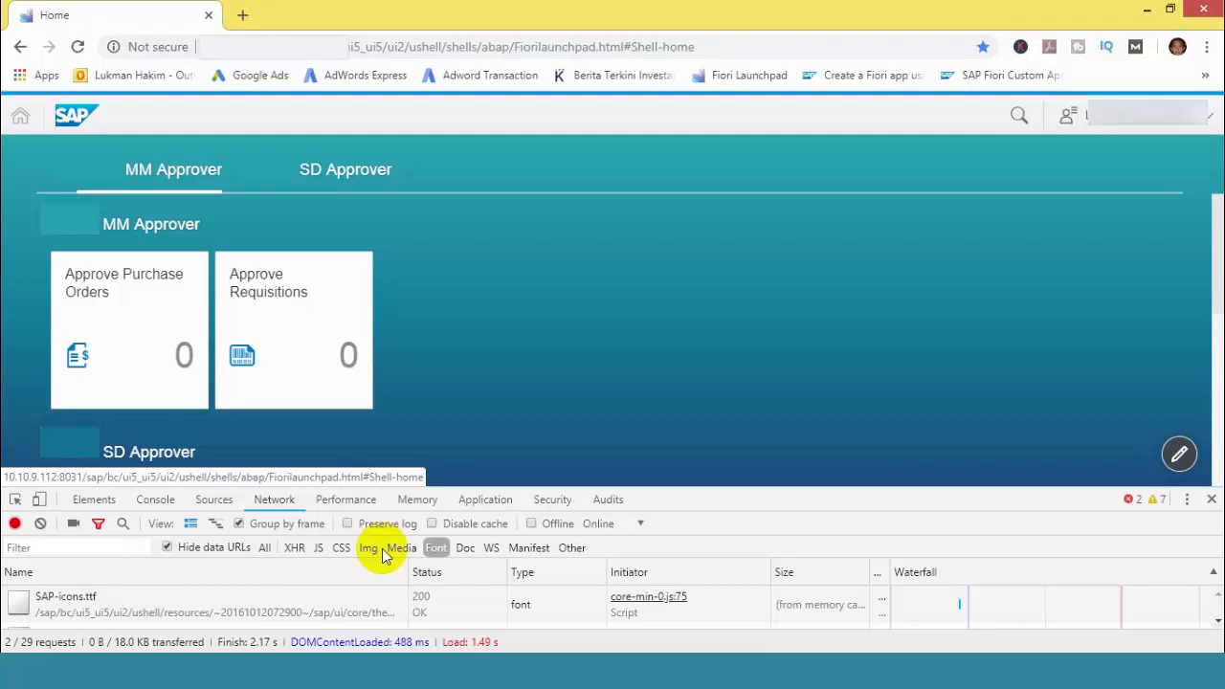
click(294, 548)
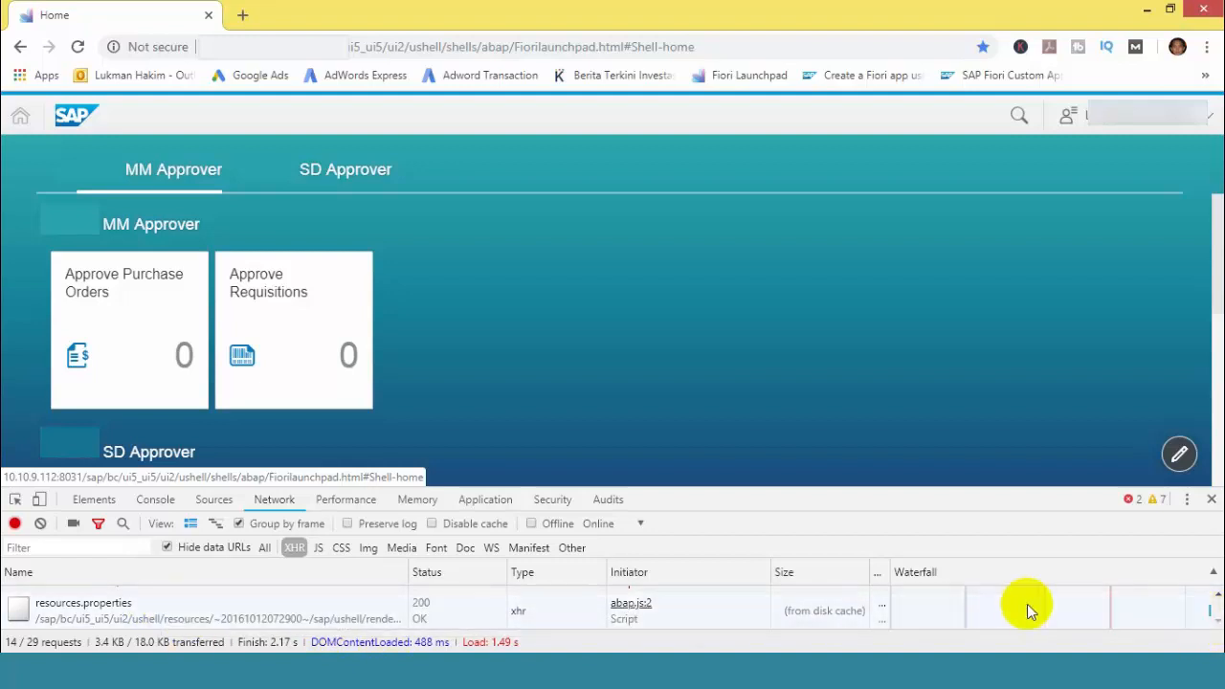
Find the LaunchPageCollection request of the gbapp_poapproval service and examine its request URL, method and status in the headers
click(1217, 623)
click(1217, 623)
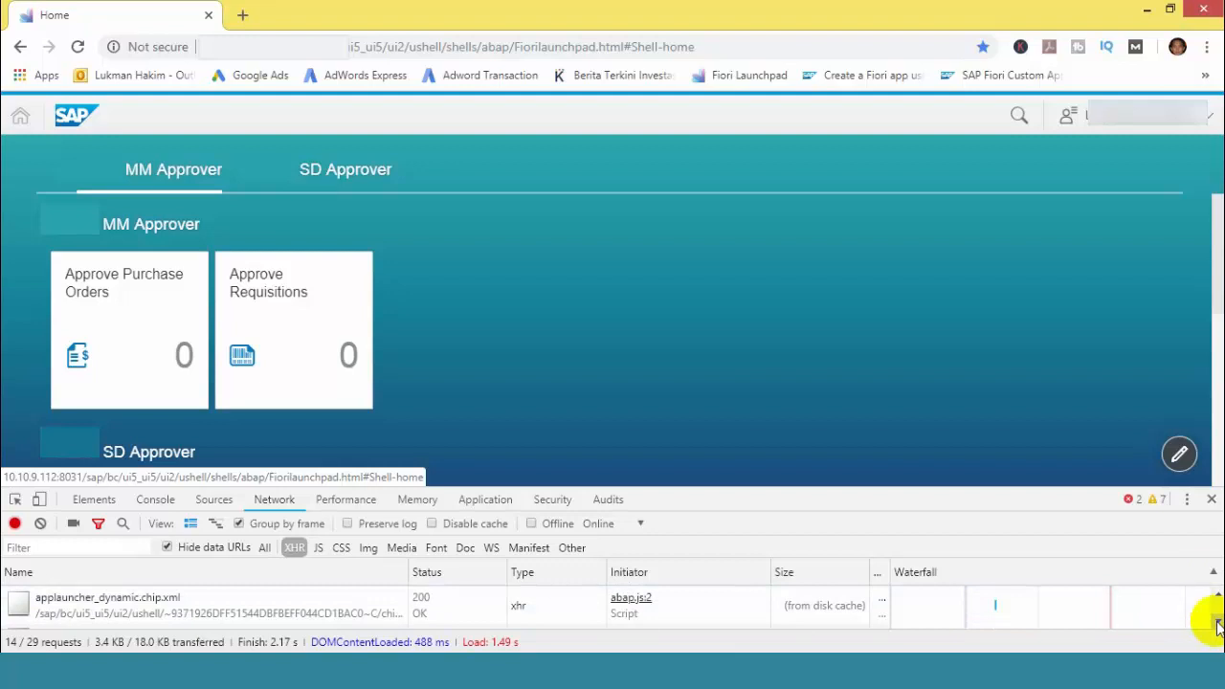
click(1218, 623)
click(1217, 623)
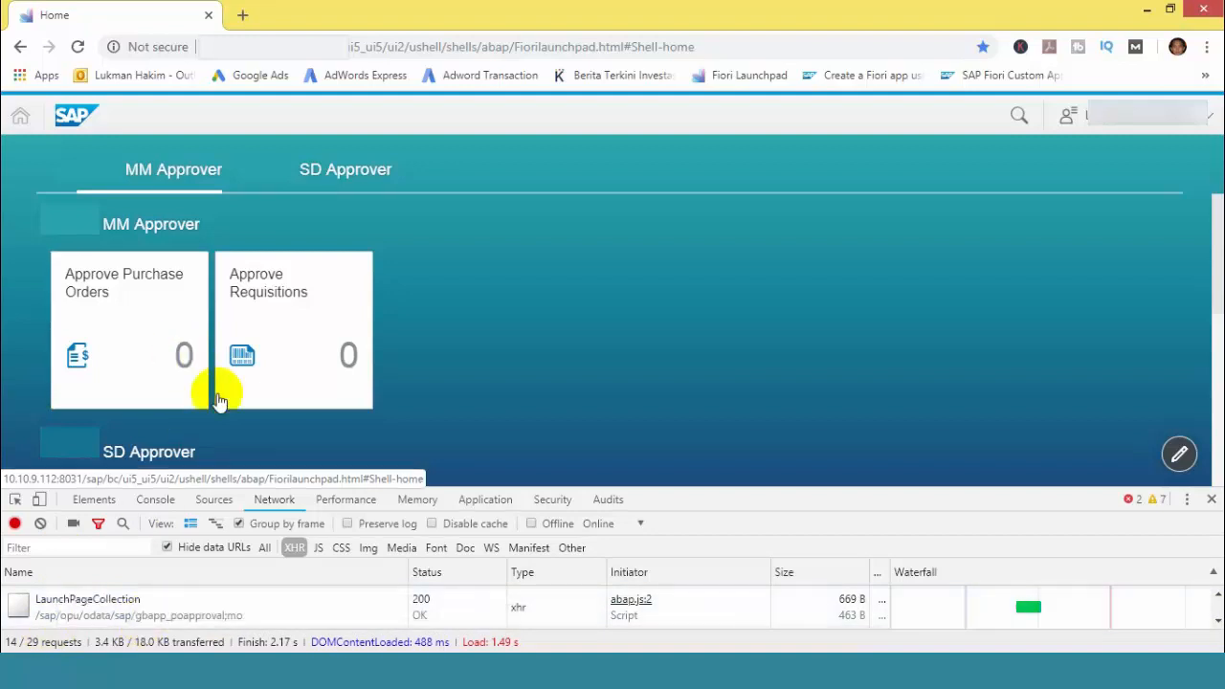
click(102, 607)
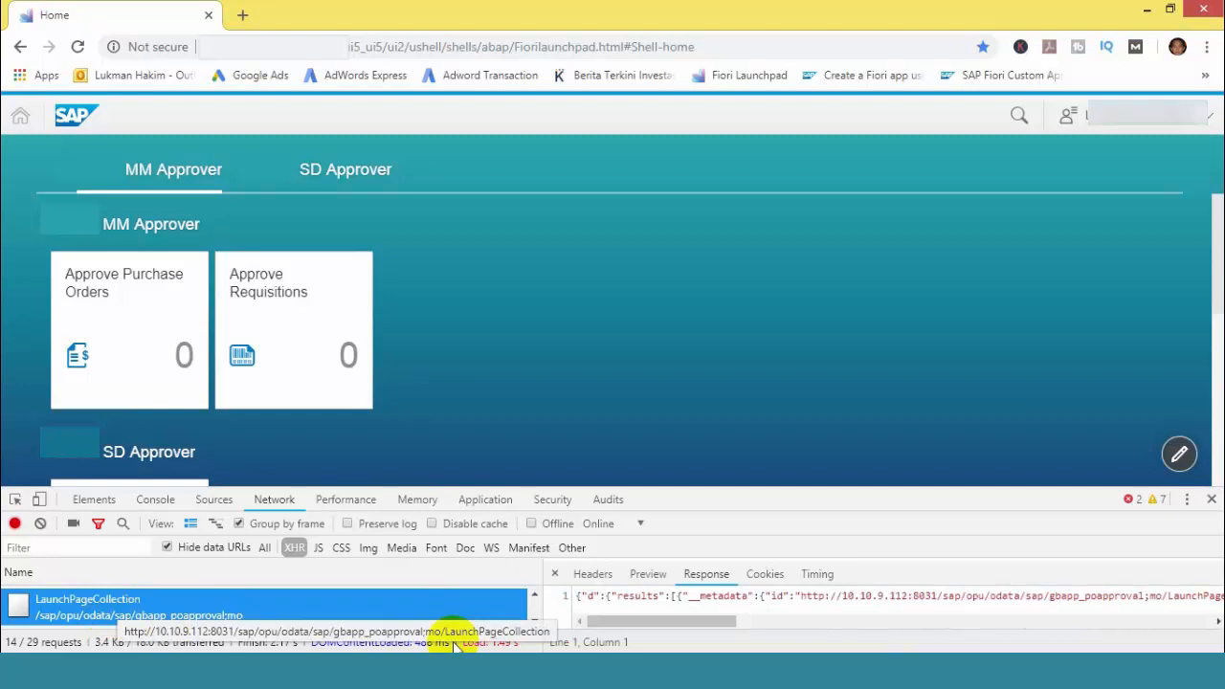
click(593, 574)
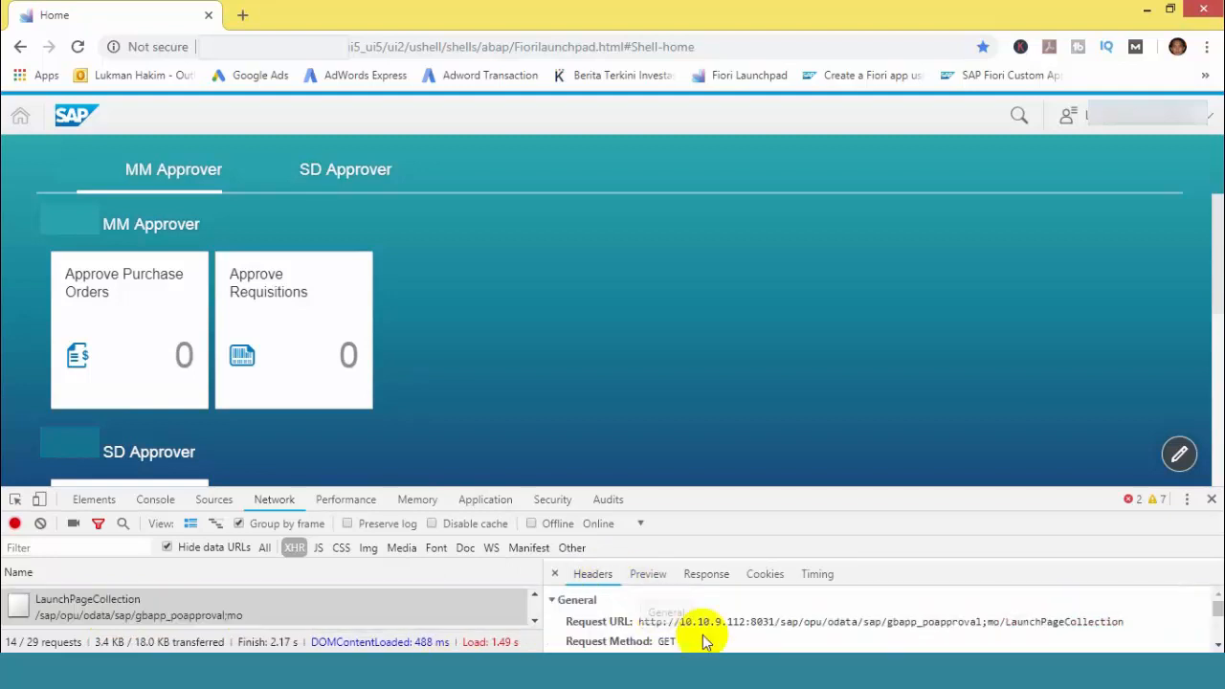
click(1218, 645)
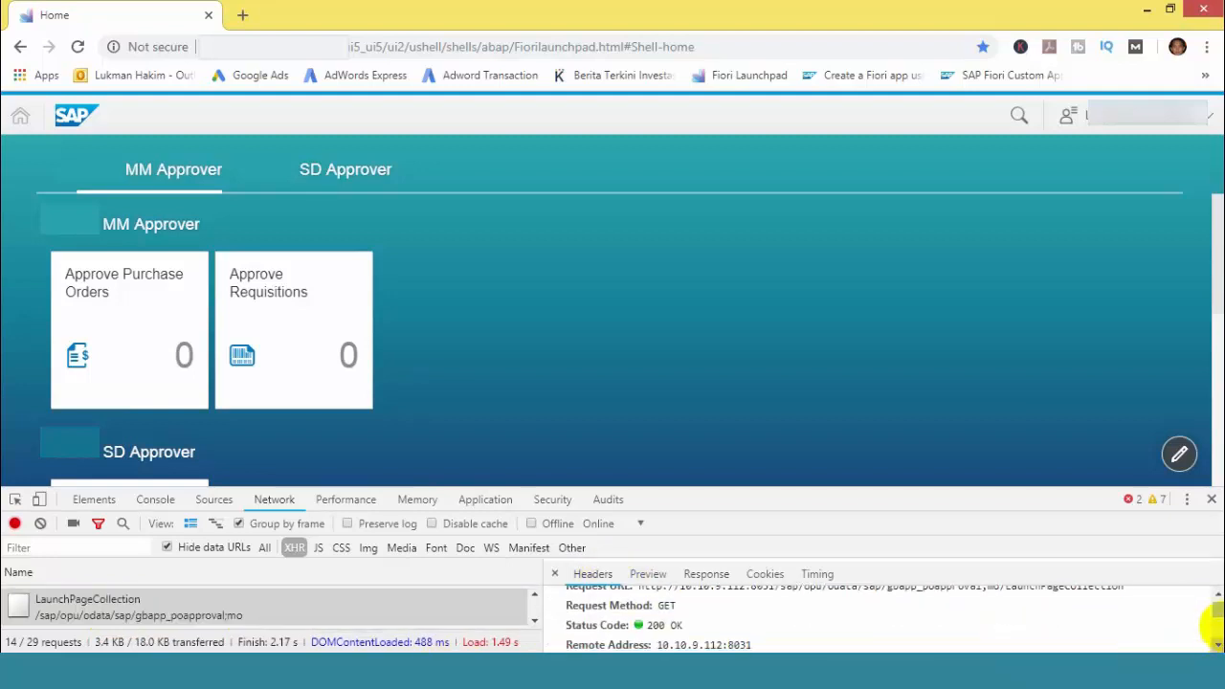
click(1218, 593)
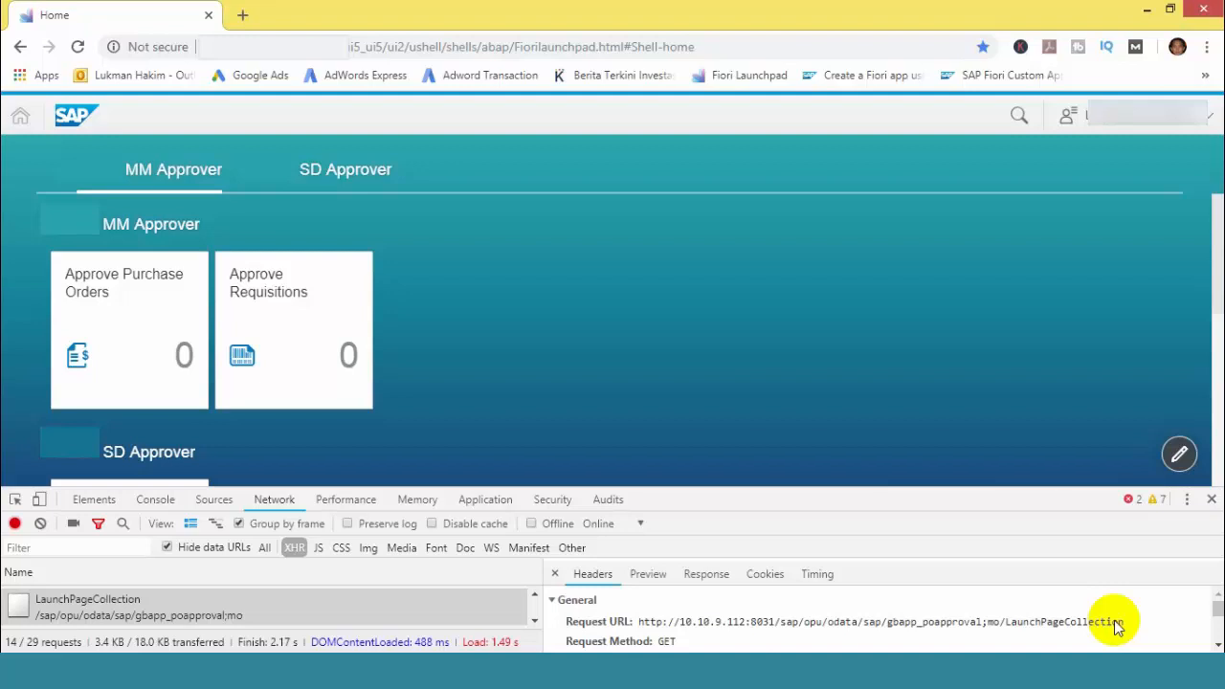
Examine the response of the gbapp_poapproval request and highlight the value of its number field
click(710, 574)
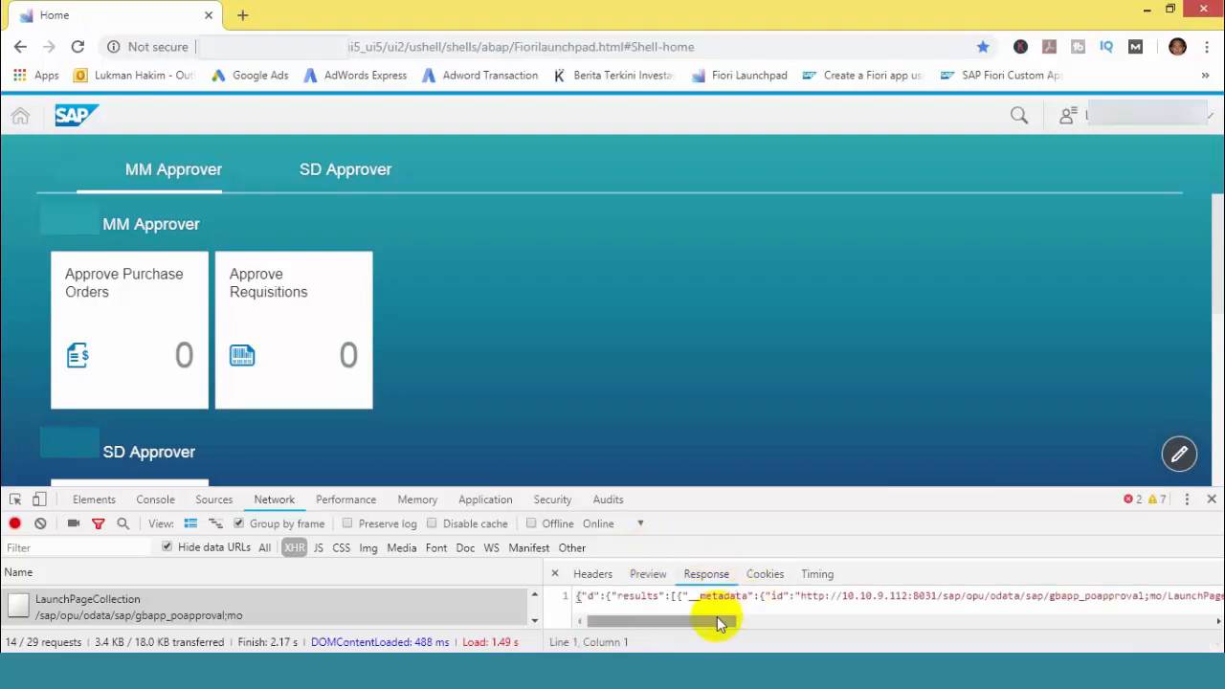
drag(720, 622, 1175, 649)
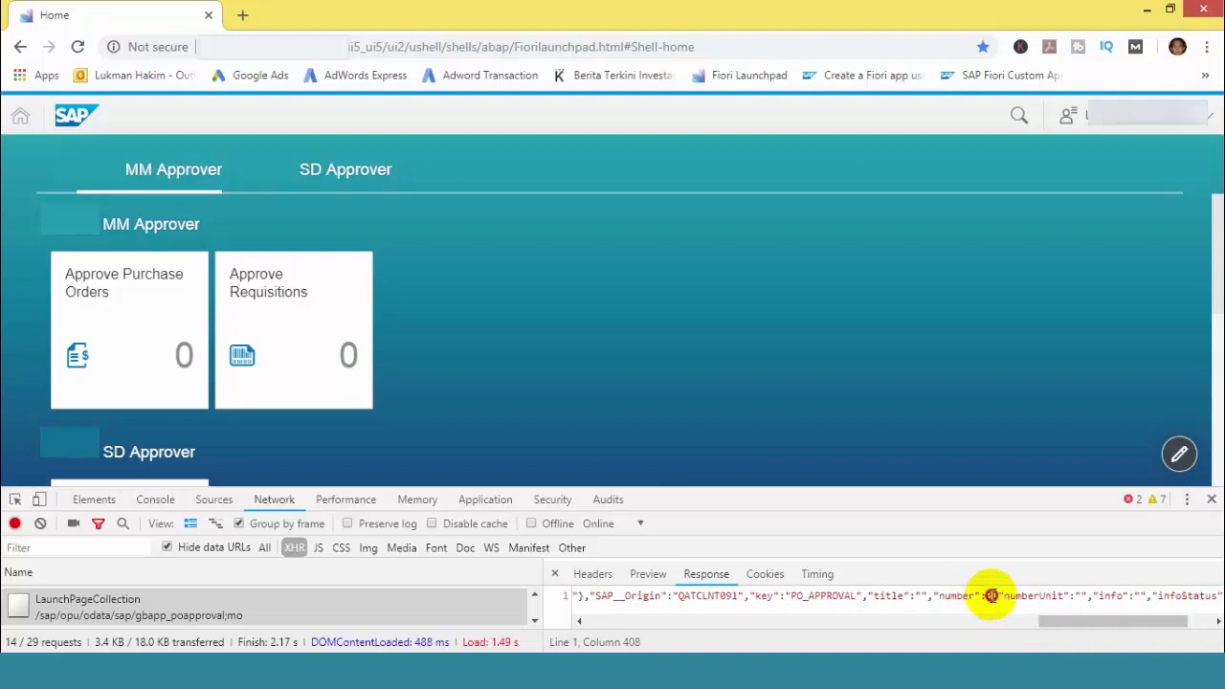
drag(987, 596, 1001, 597)
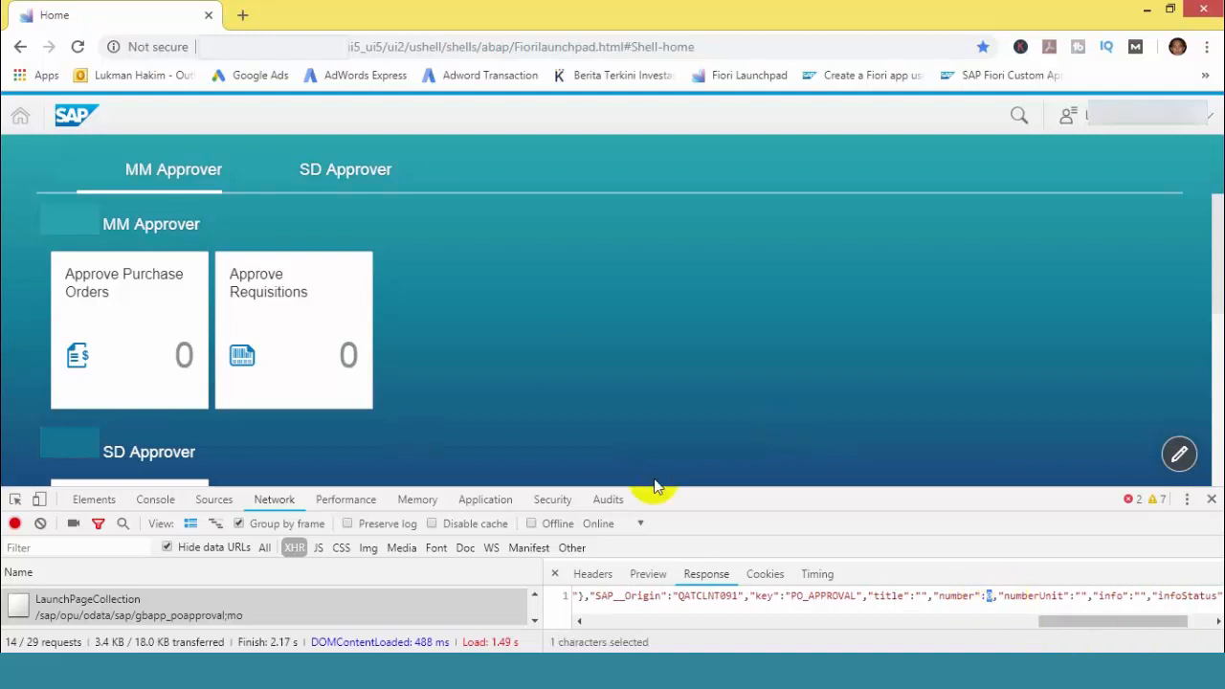
drag(1156, 620, 618, 626)
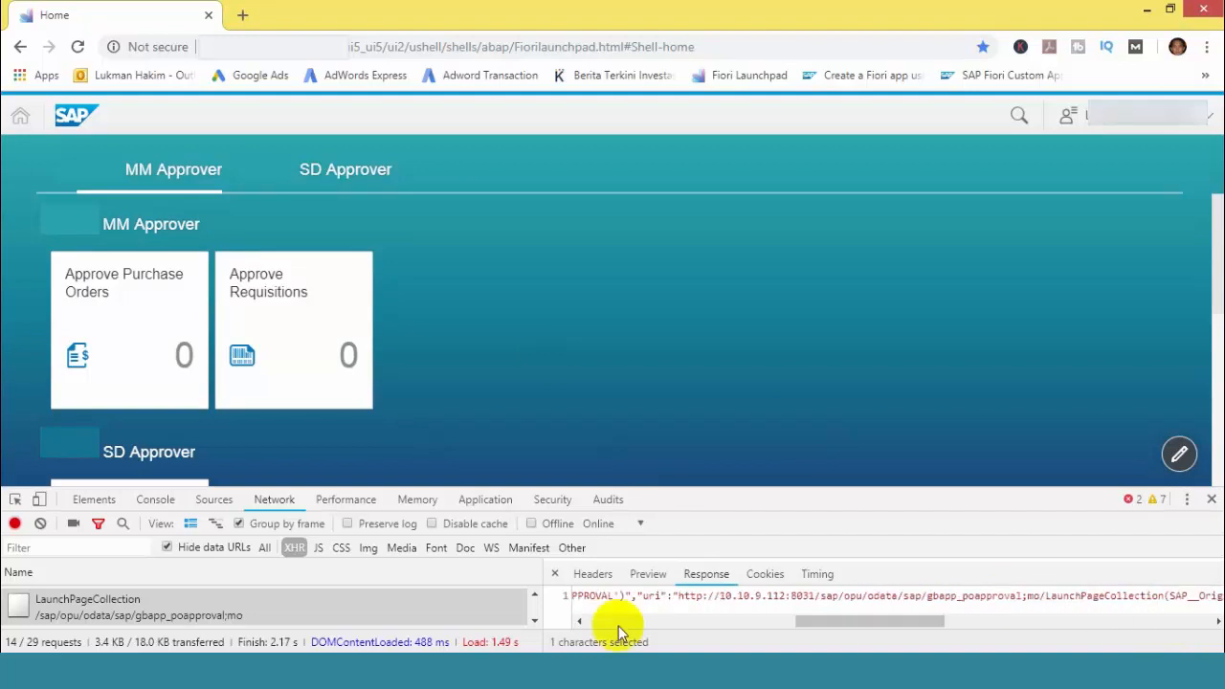
Open the LaunchPageCollection request of the gbapp_prapproval service and examine its headers and response
click(536, 619)
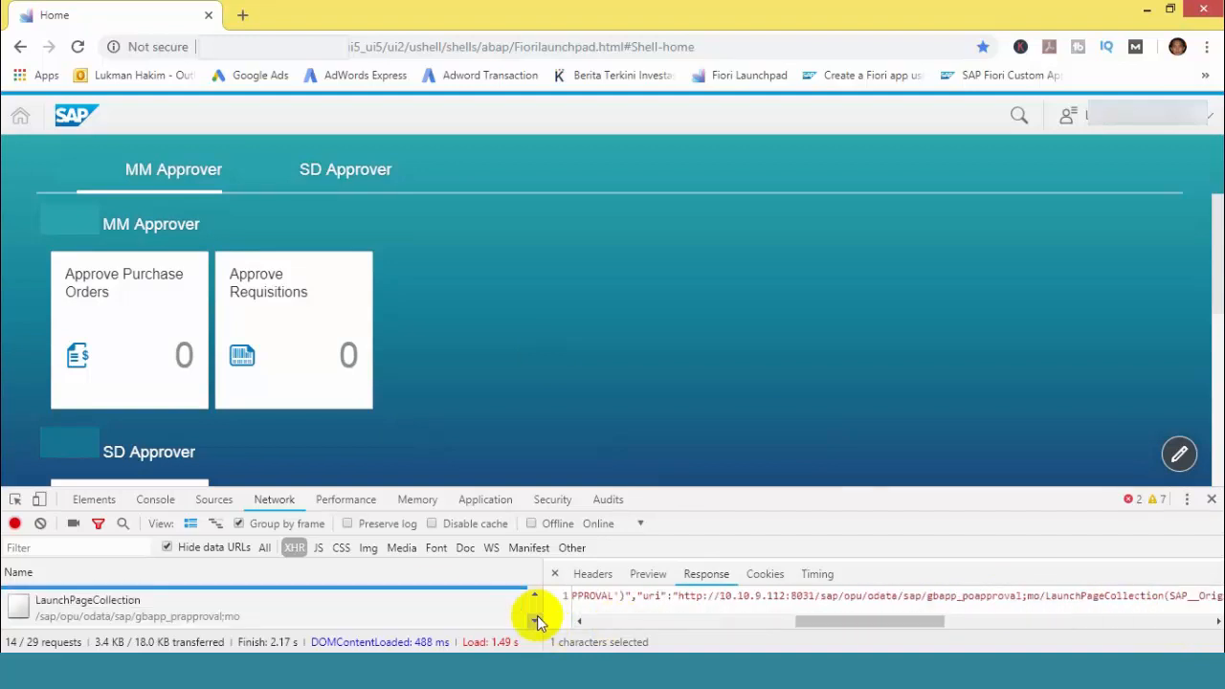
click(221, 618)
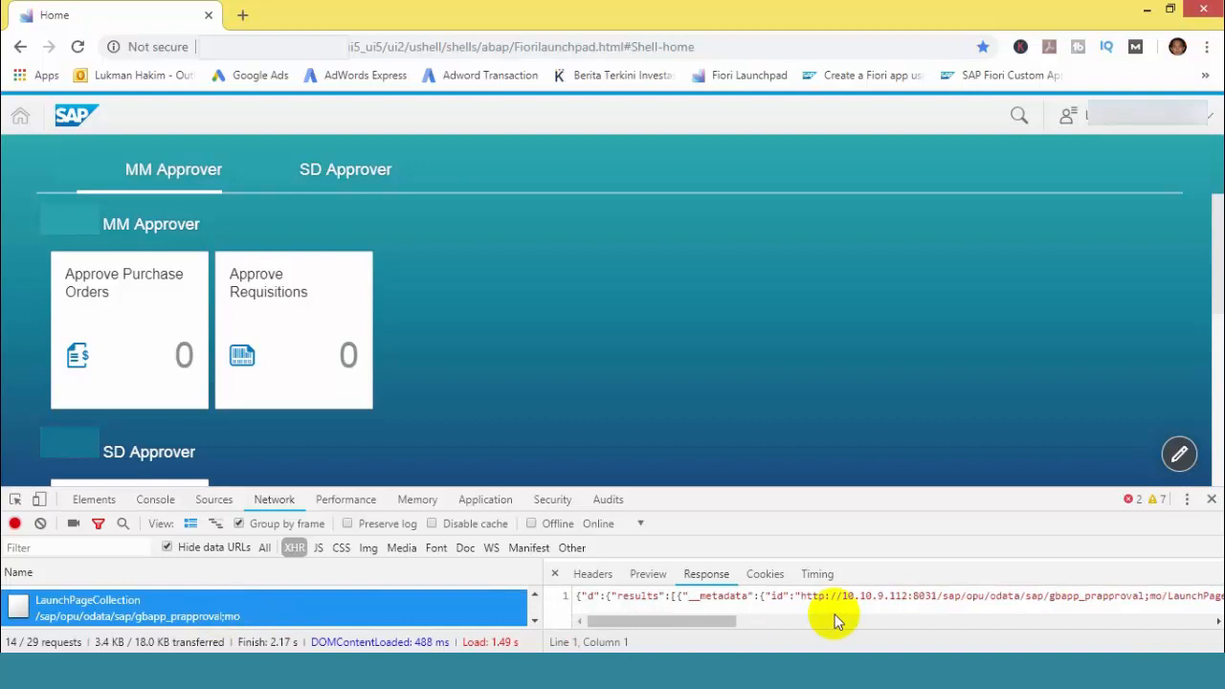
click(589, 577)
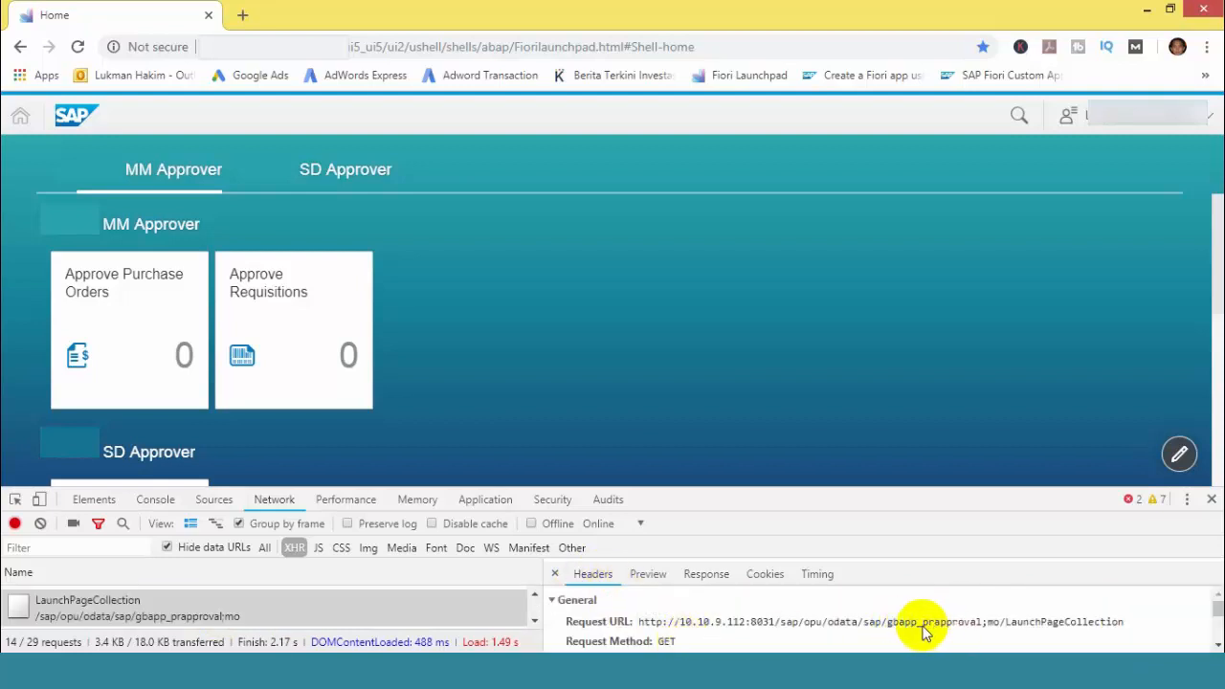
click(707, 574)
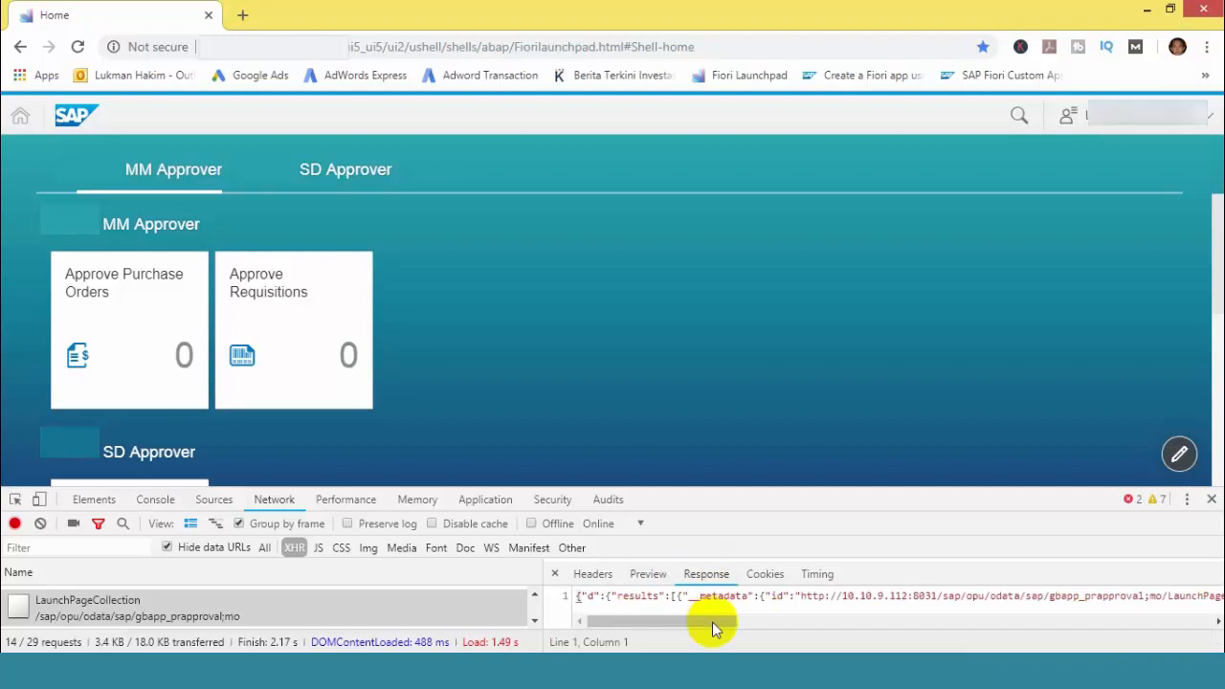
drag(713, 623, 833, 637)
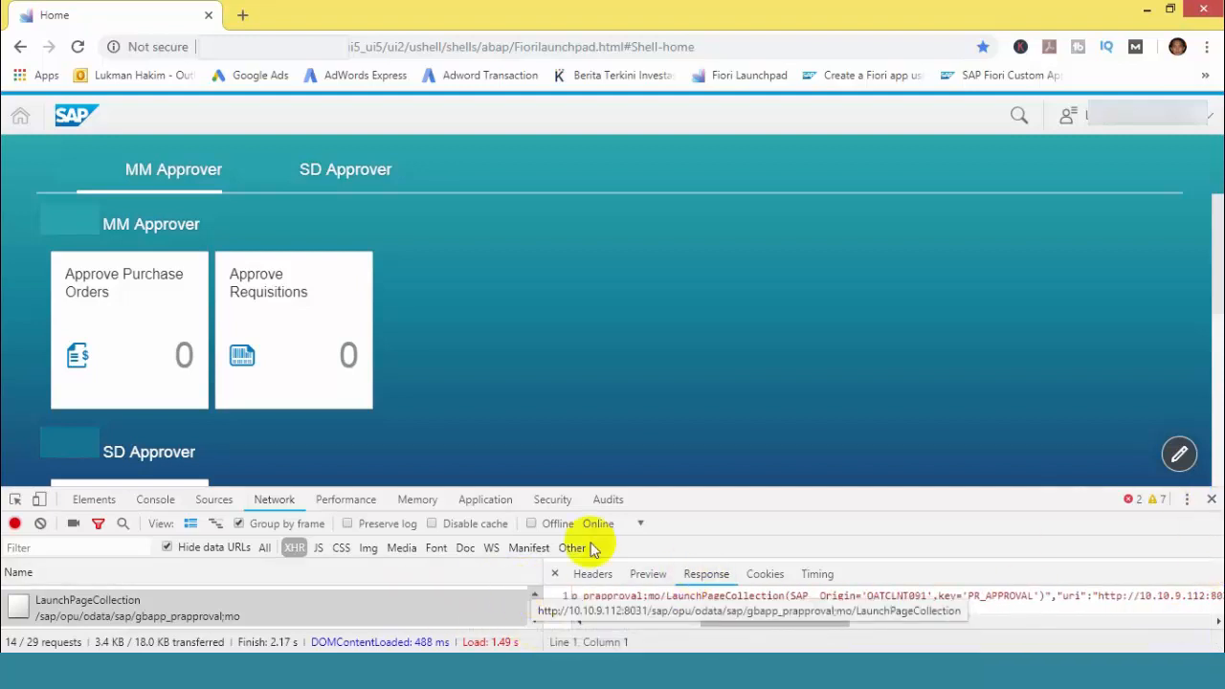
Enlarge the developer tools area and open the response of the url-metrics request
drag(614, 477, 622, 442)
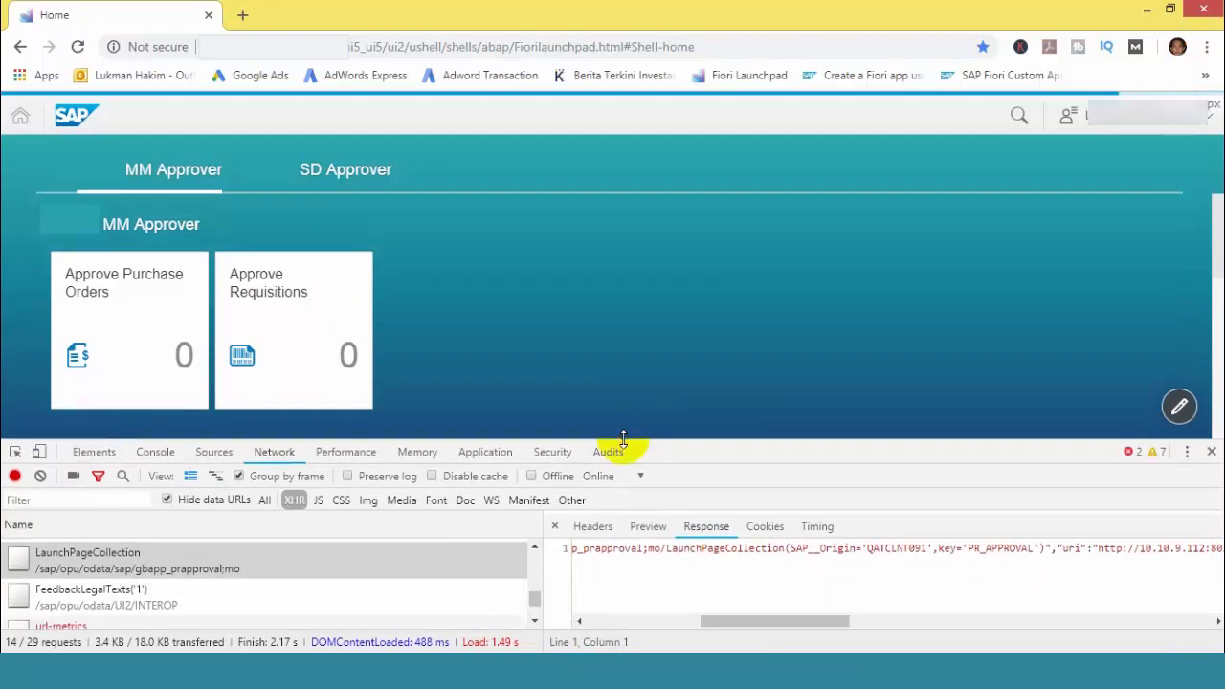
mouse_move(539, 603)
mouse_down()
mouse_move(543, 562)
mouse_move(538, 615)
mouse_up()
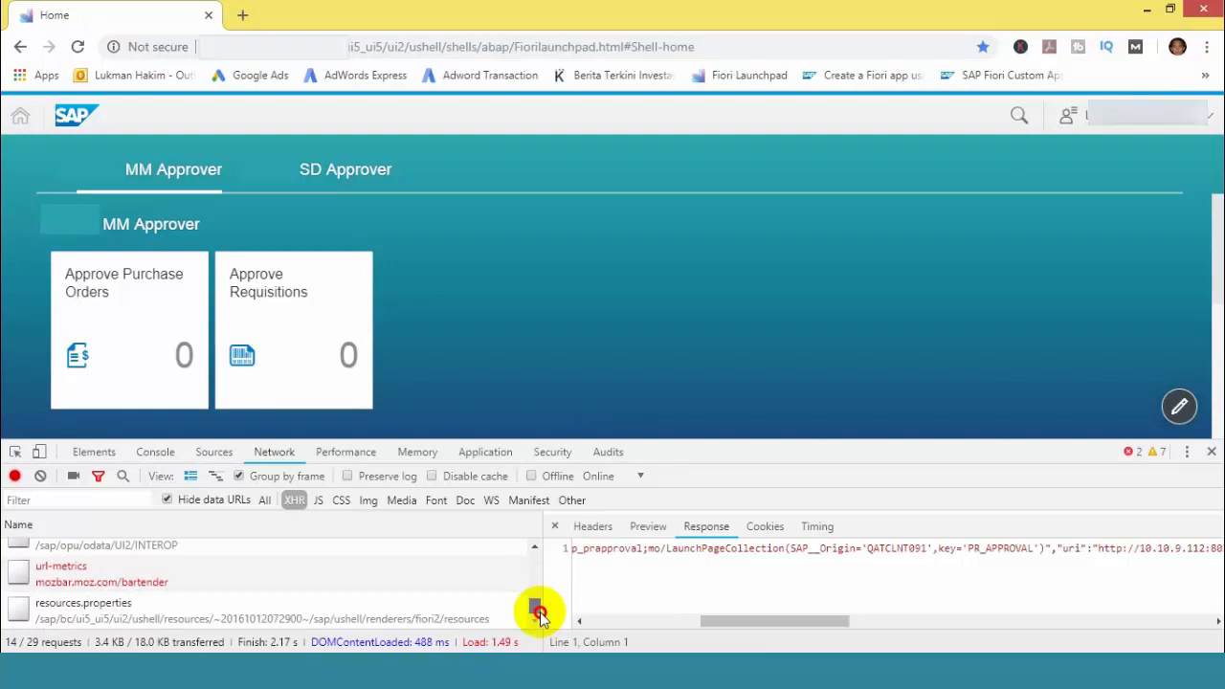
click(96, 574)
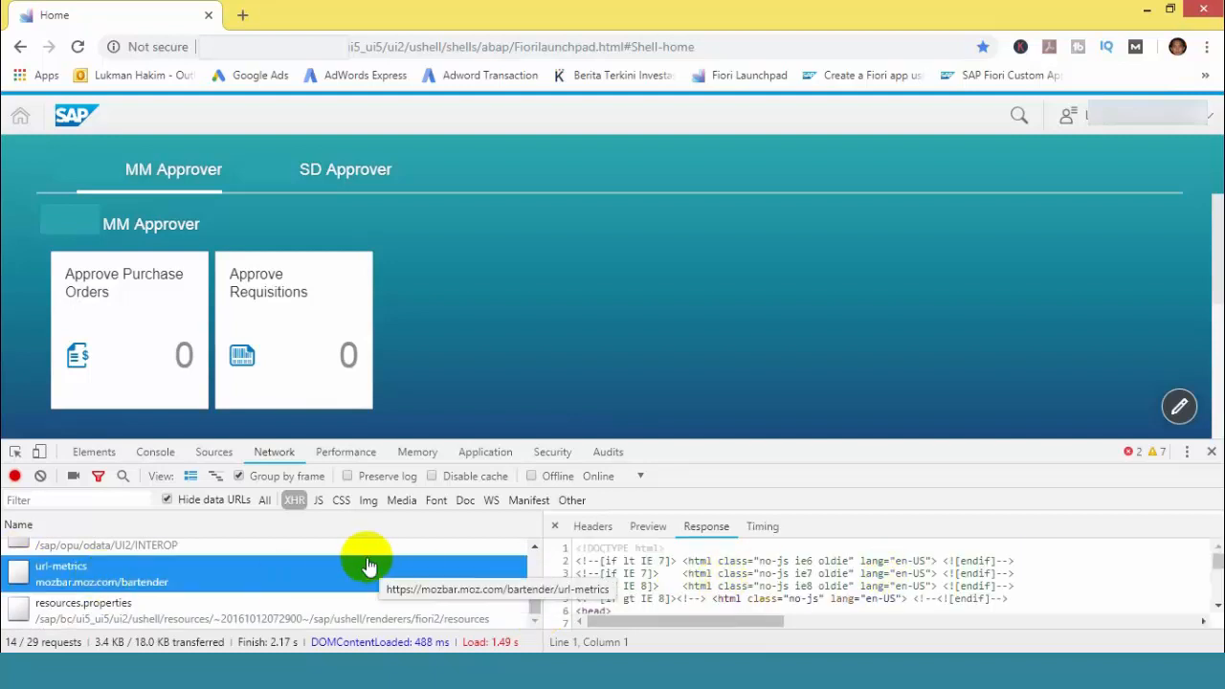
Look back through the earlier XHR requests and reload the launchpad home page to record fresh network activity
click(535, 545)
click(535, 544)
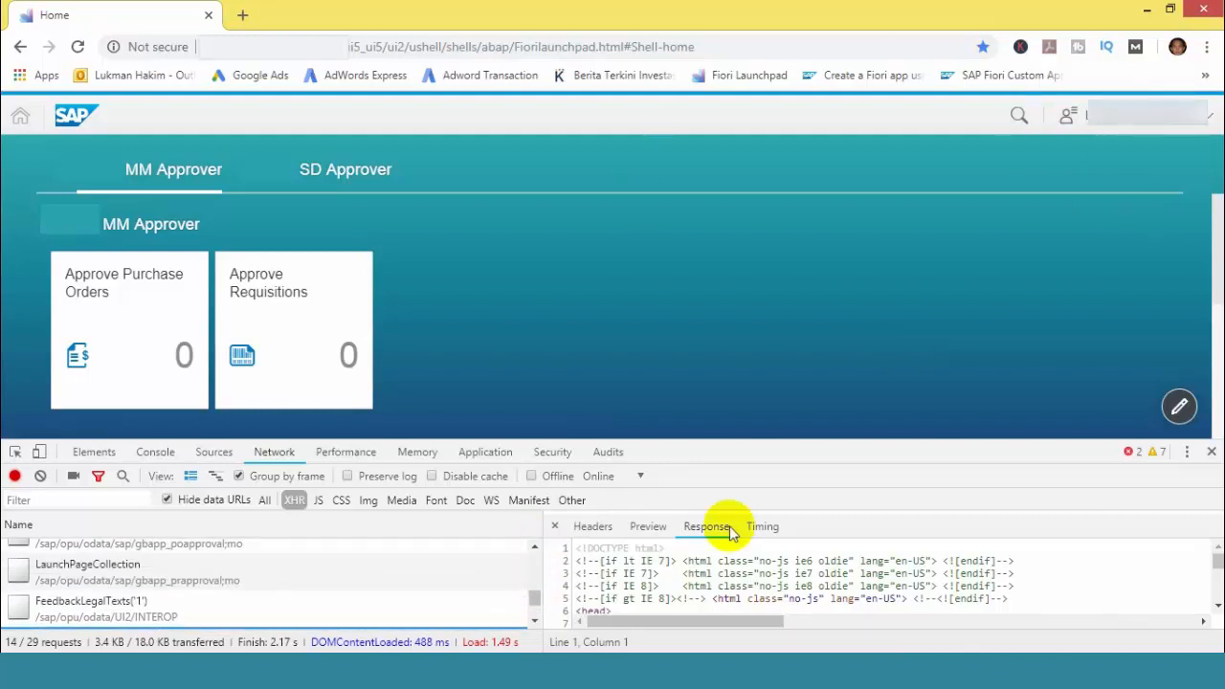
click(535, 547)
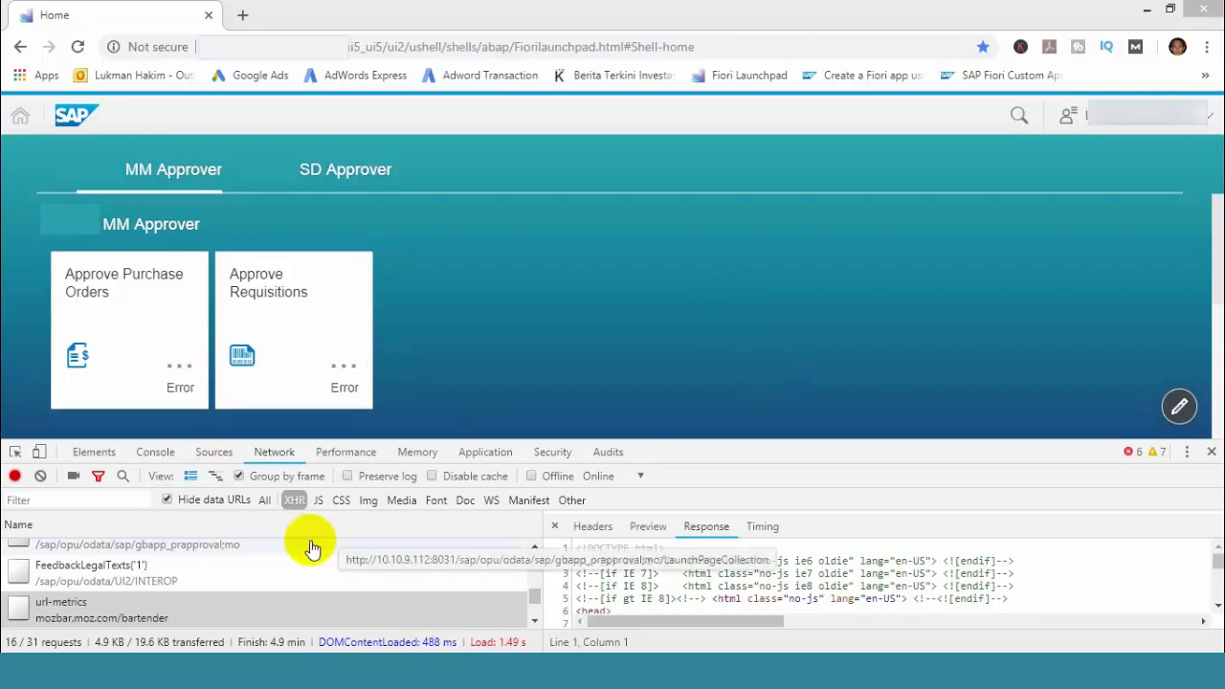
scroll(538, 586, up, 5)
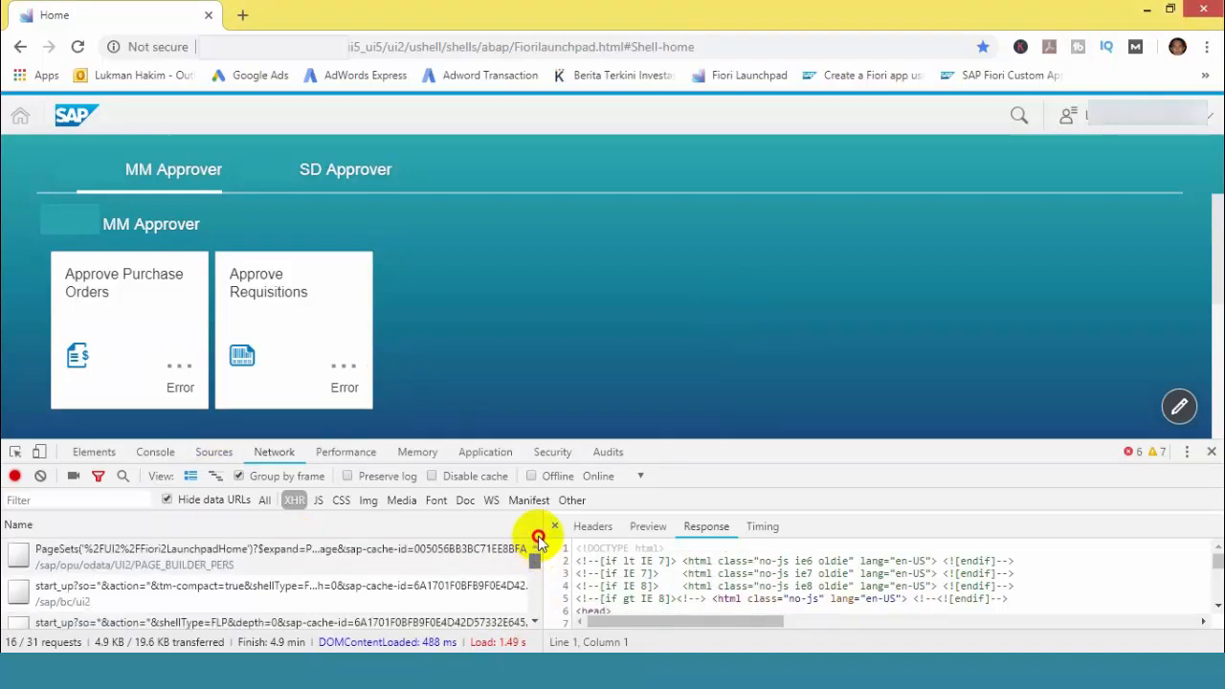
click(77, 46)
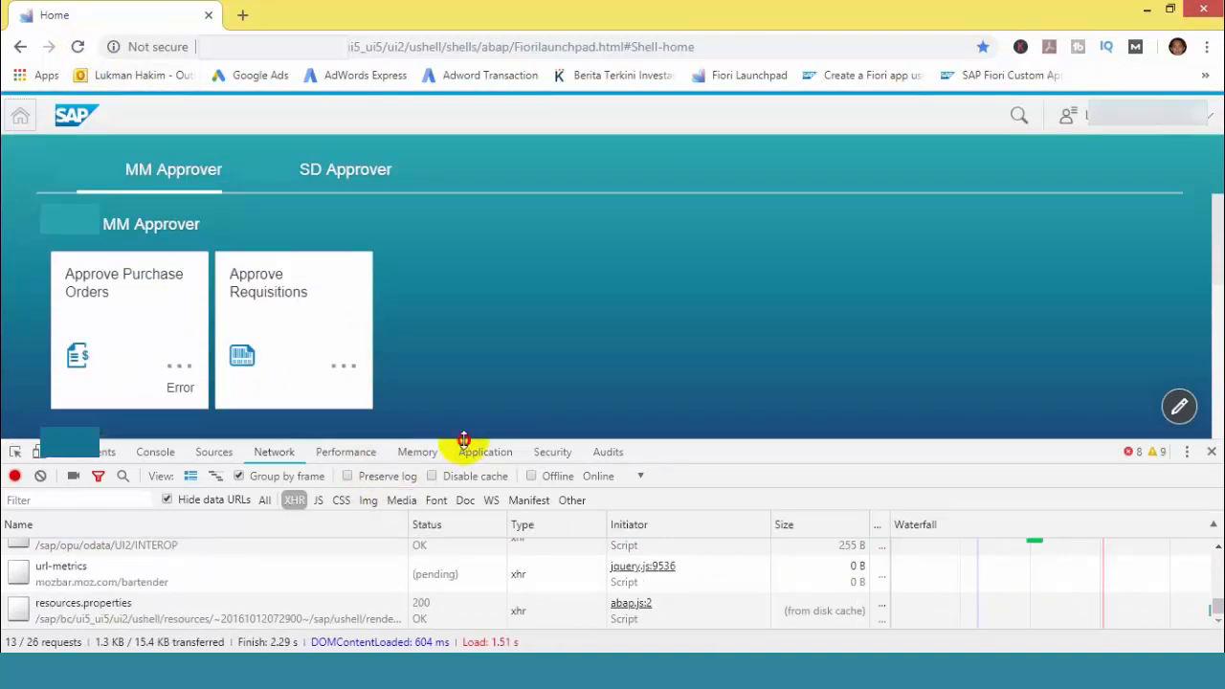
Shrink the developer tools area and examine the response and headers of the gbapp_prapproval LaunchPageCollection request
drag(463, 438, 467, 467)
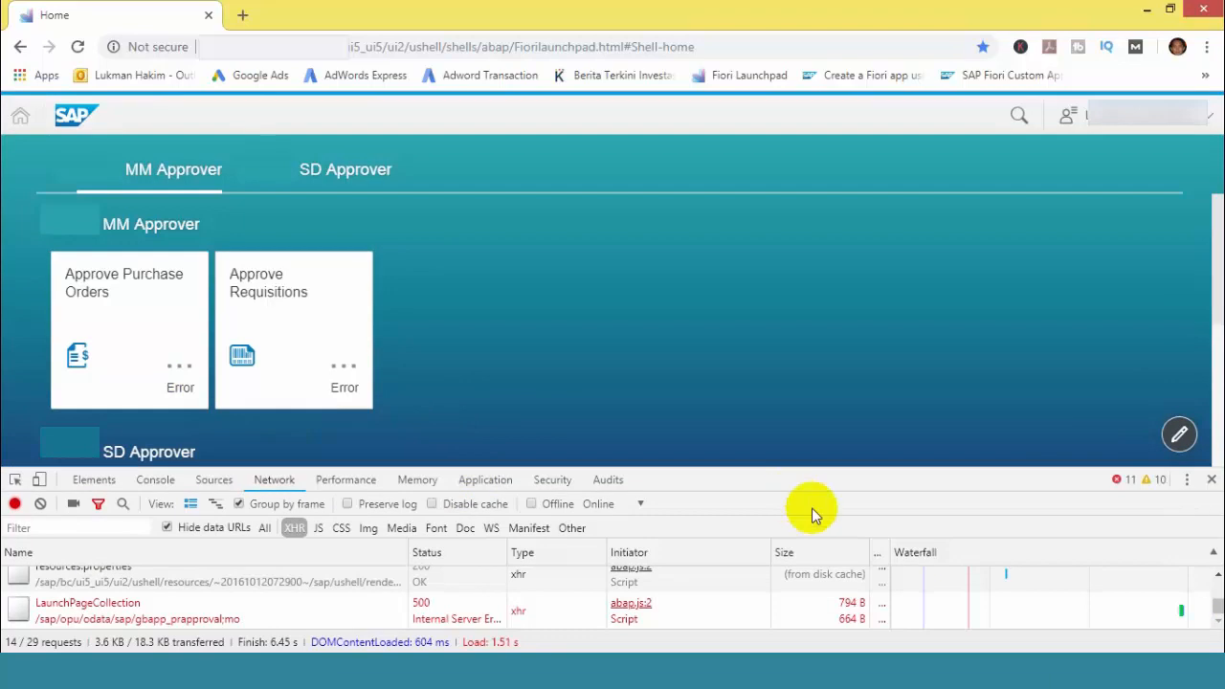
click(241, 621)
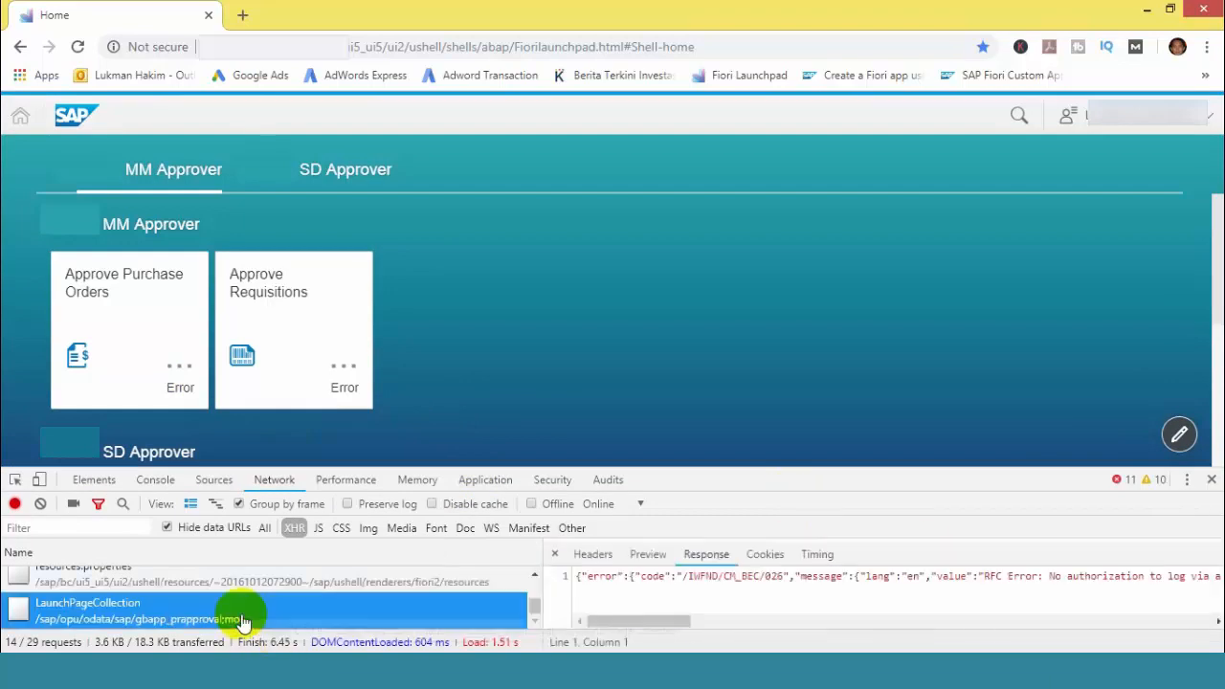
click(598, 560)
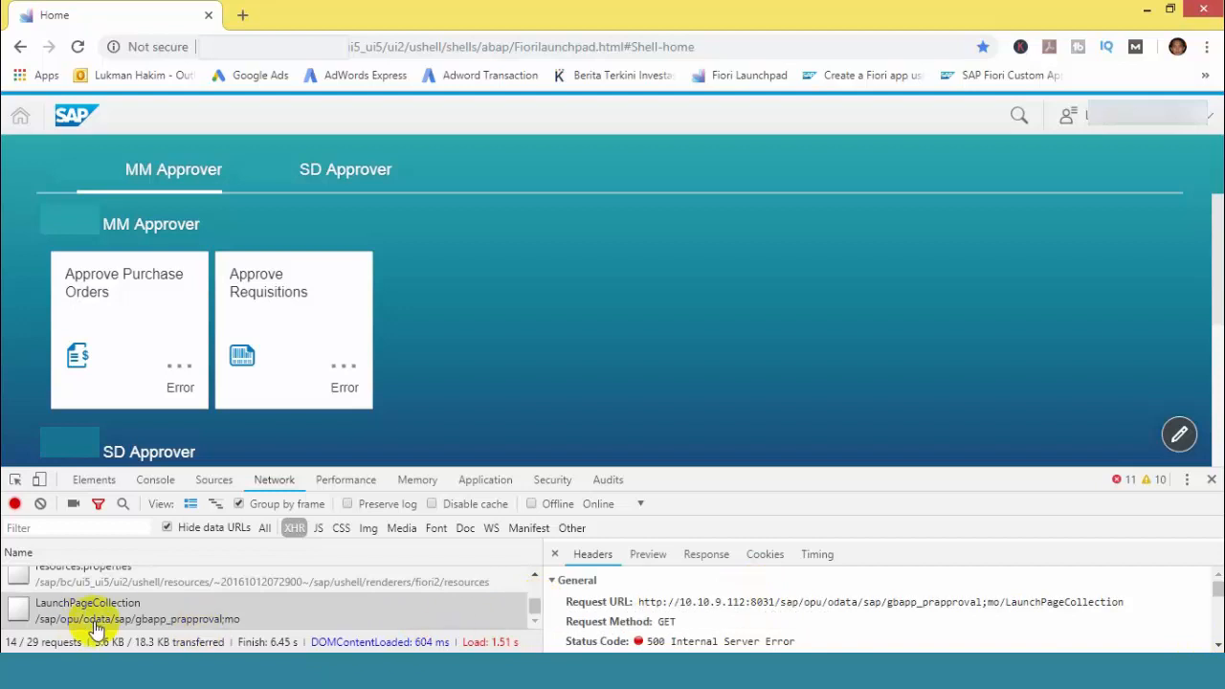
Find the LaunchPageCollection request of the gbapp_poapproval service among the XHR requests and examine its general headers
click(532, 623)
click(535, 576)
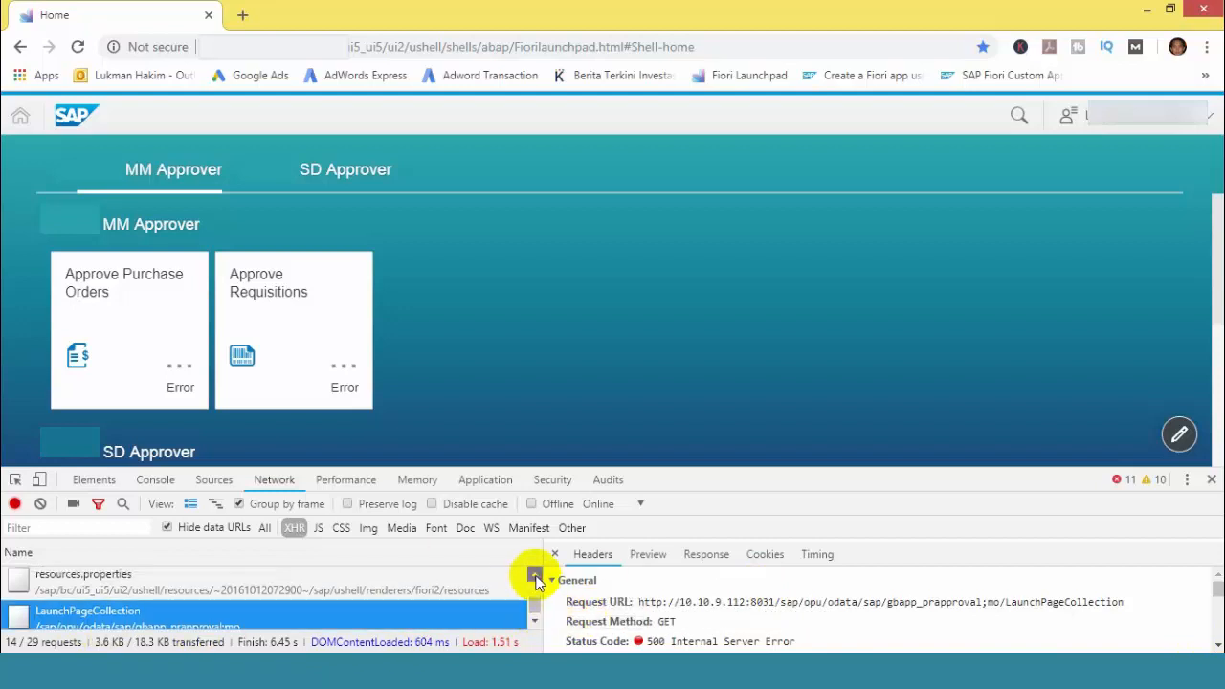
click(535, 576)
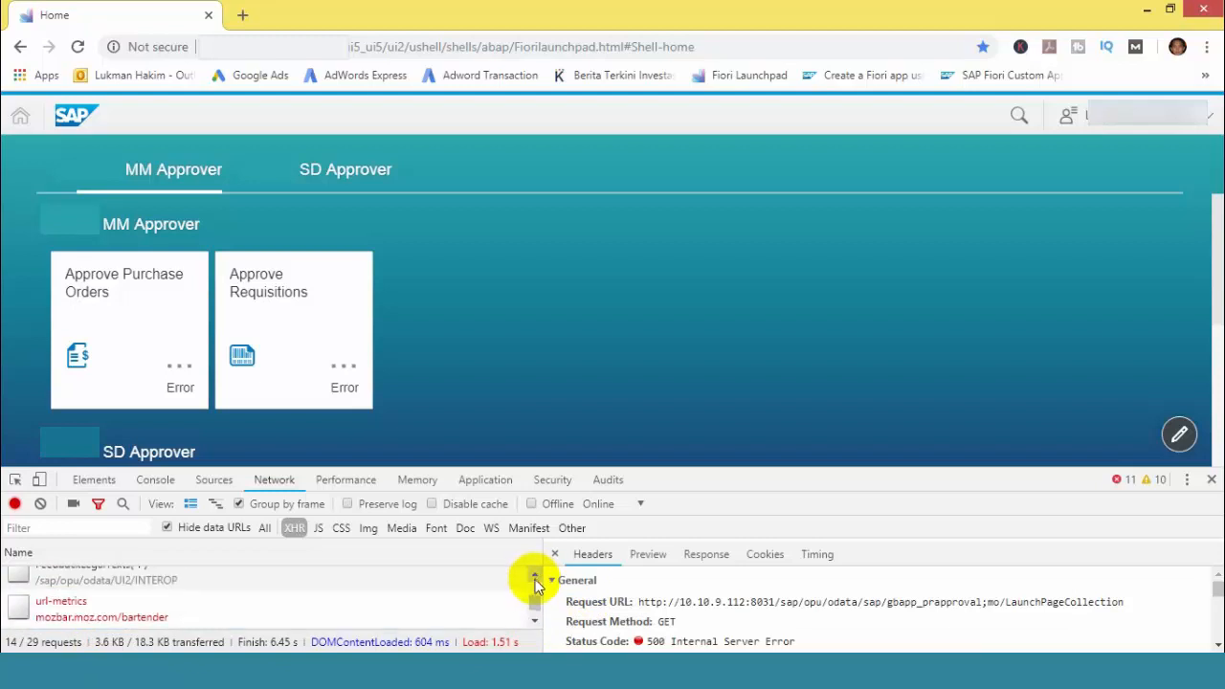
click(534, 622)
click(534, 621)
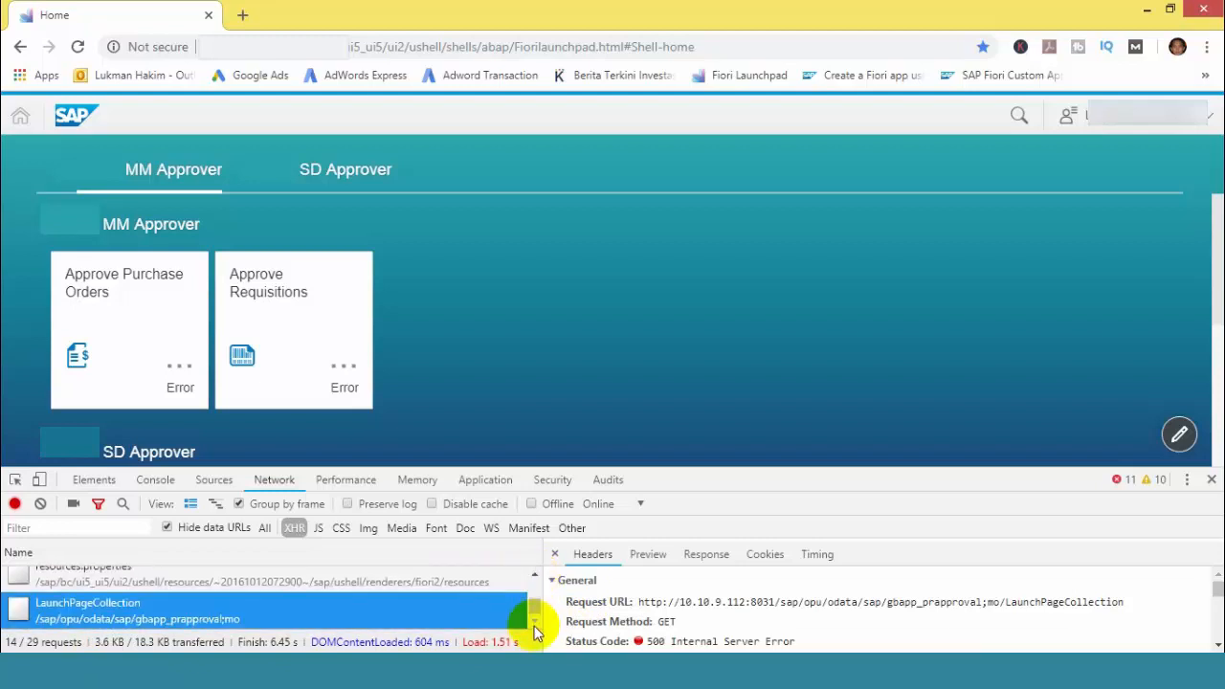
click(535, 576)
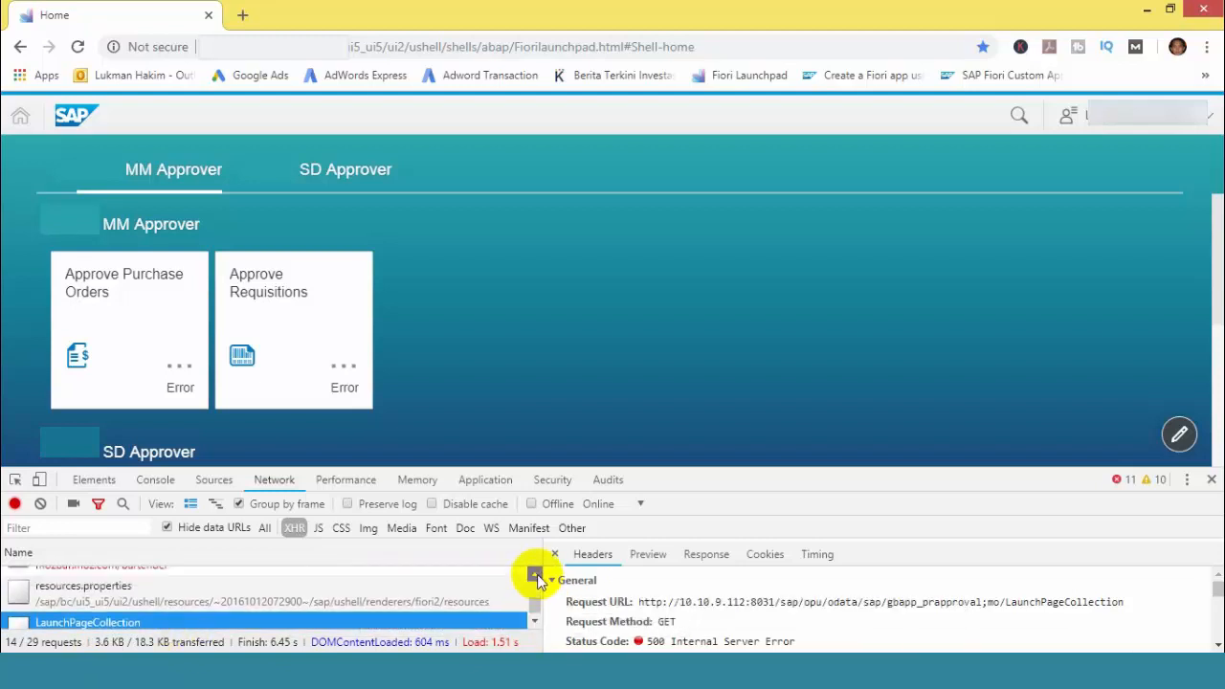
click(535, 576)
click(535, 577)
click(535, 576)
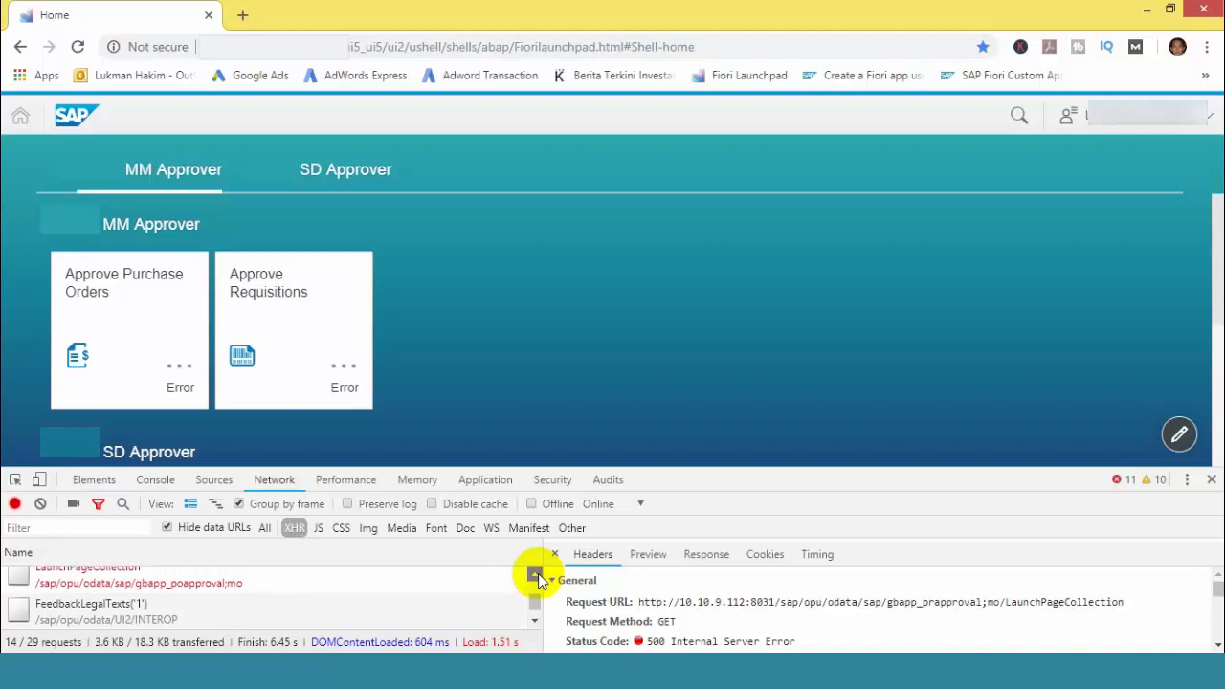
click(535, 576)
click(153, 607)
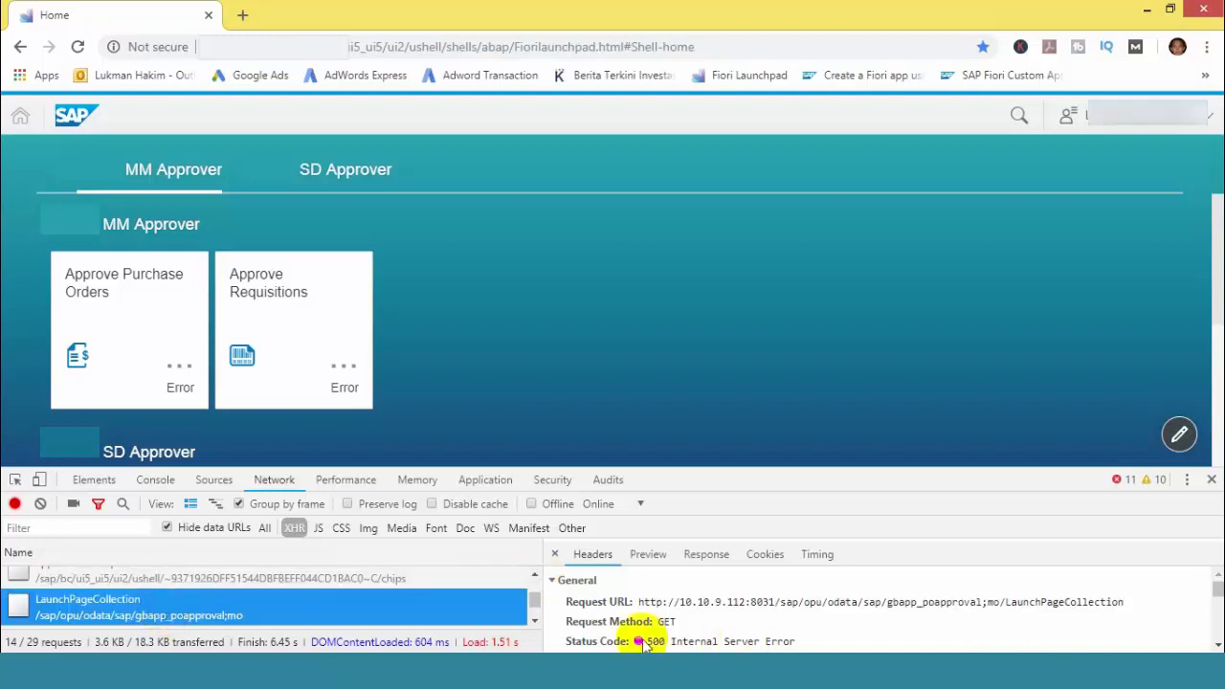
click(1218, 647)
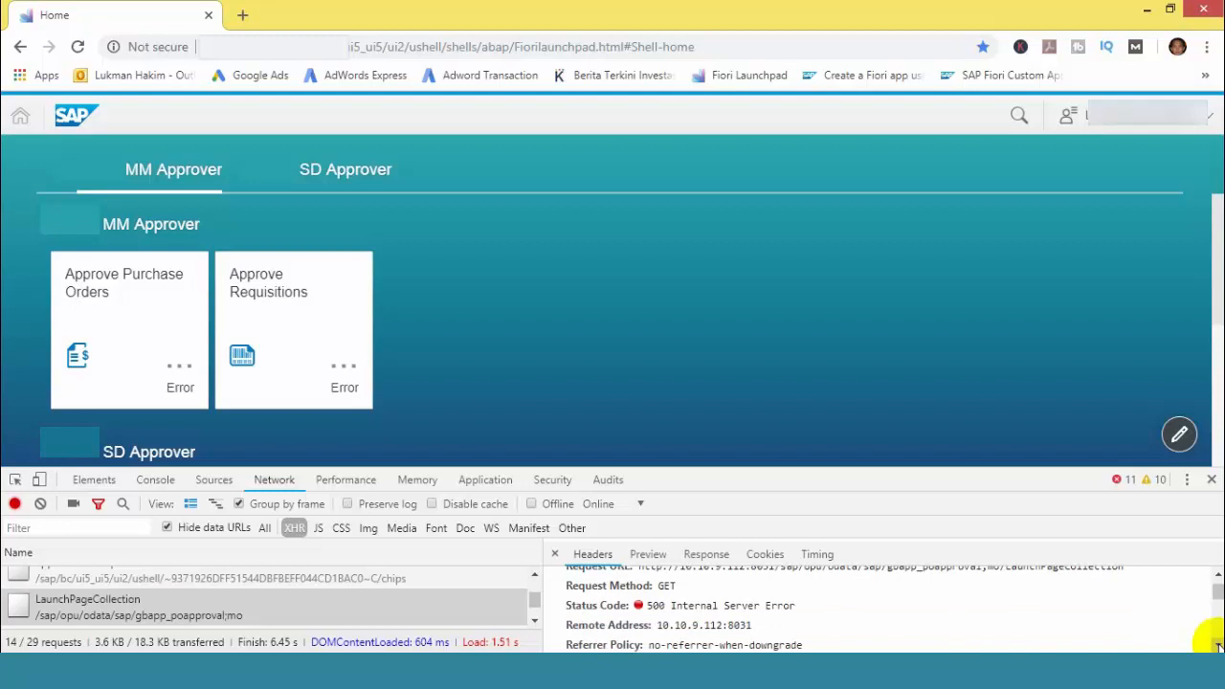
Examine the response of the gbapp_poapproval LaunchPageCollection request and close the developer tools
click(706, 555)
drag(646, 622, 1213, 486)
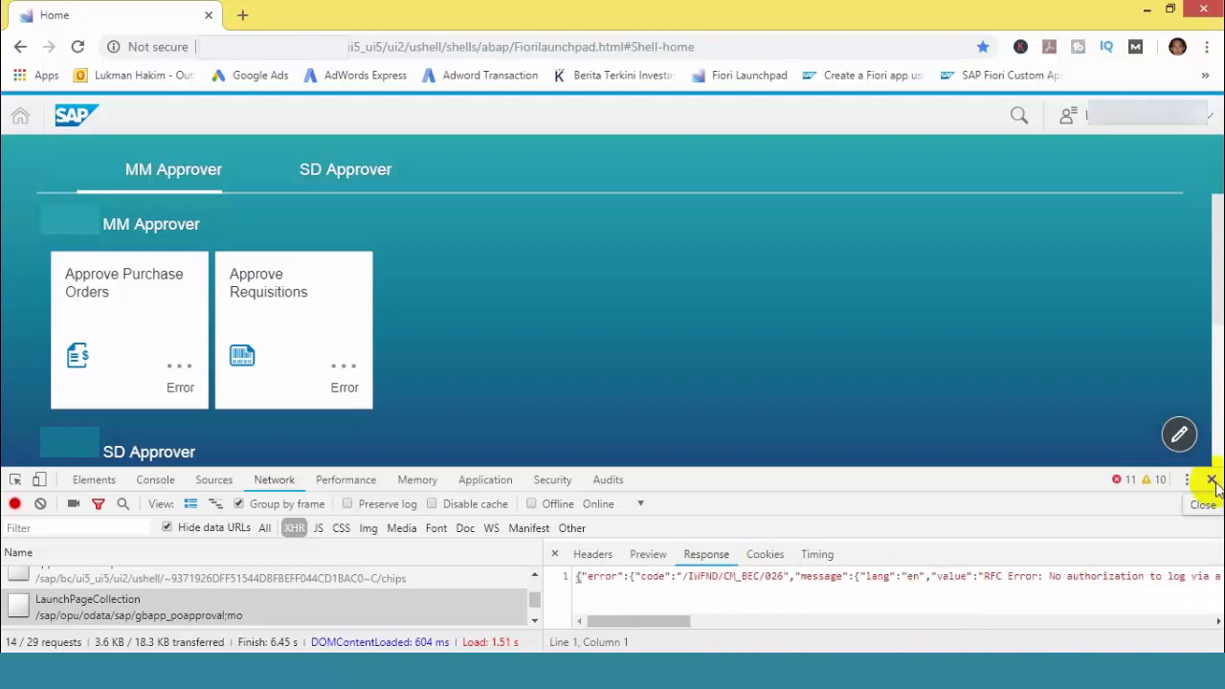
click(1212, 480)
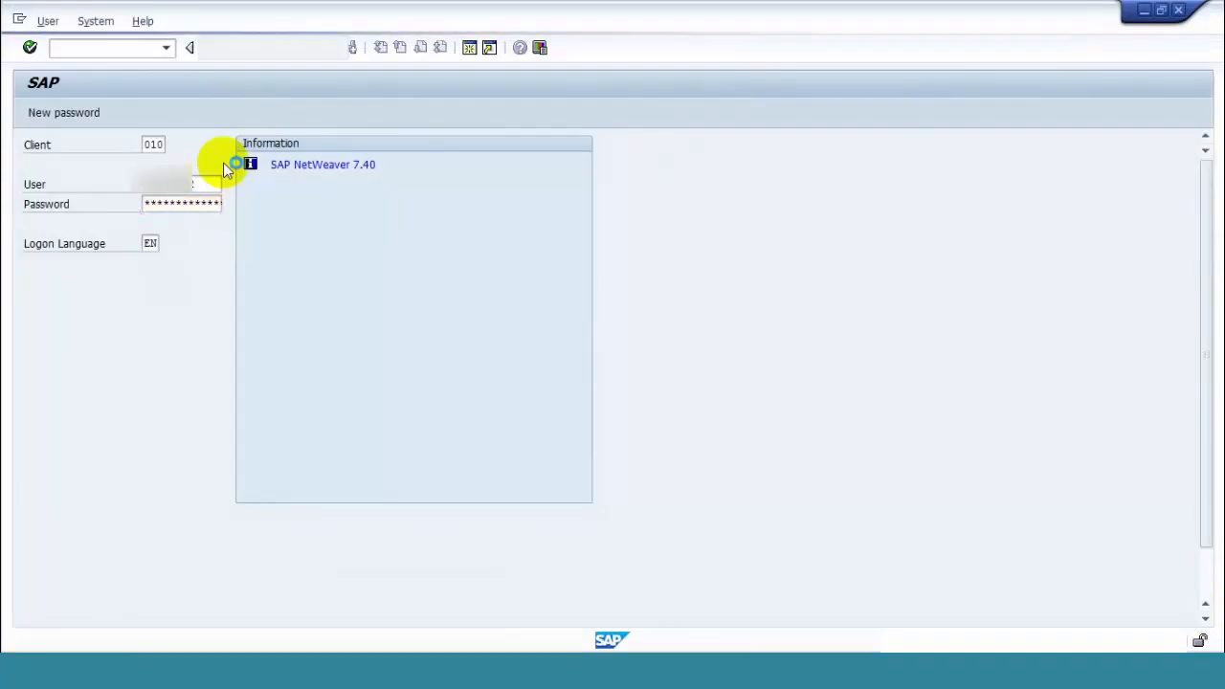
Switch to SAP GUI, log on to client 010 and open the SAP Gateway Error Log with transaction /n/iwfnd/error_log
key(Return)
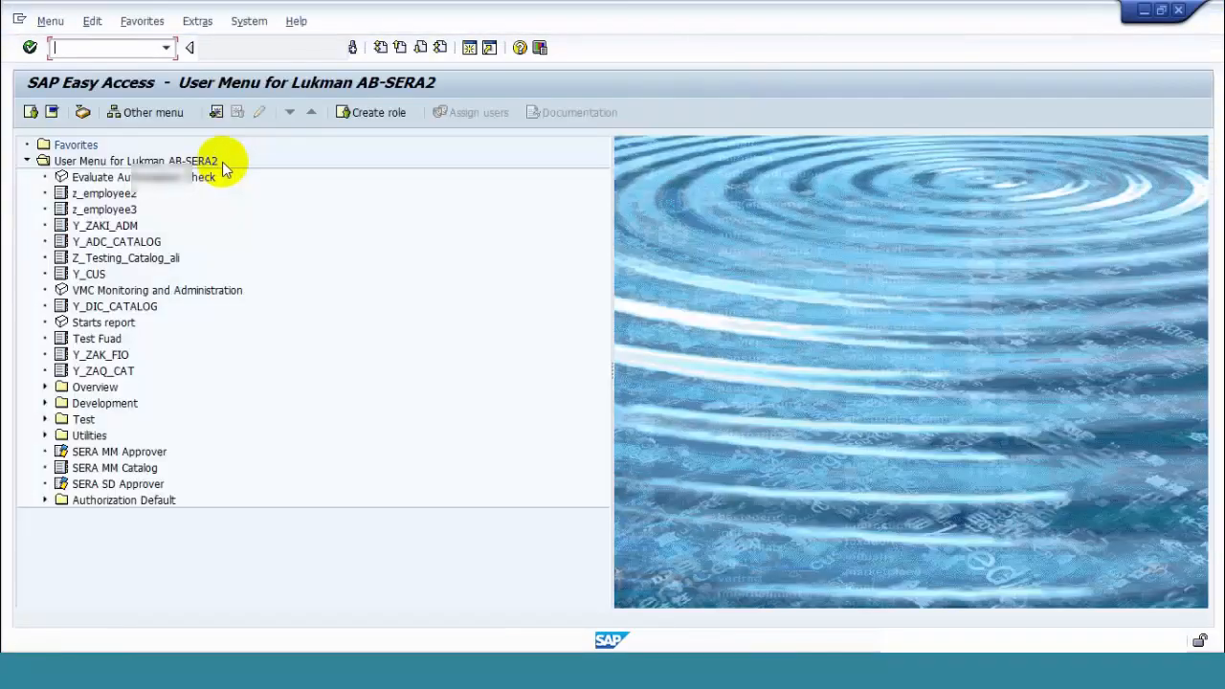
click(164, 47)
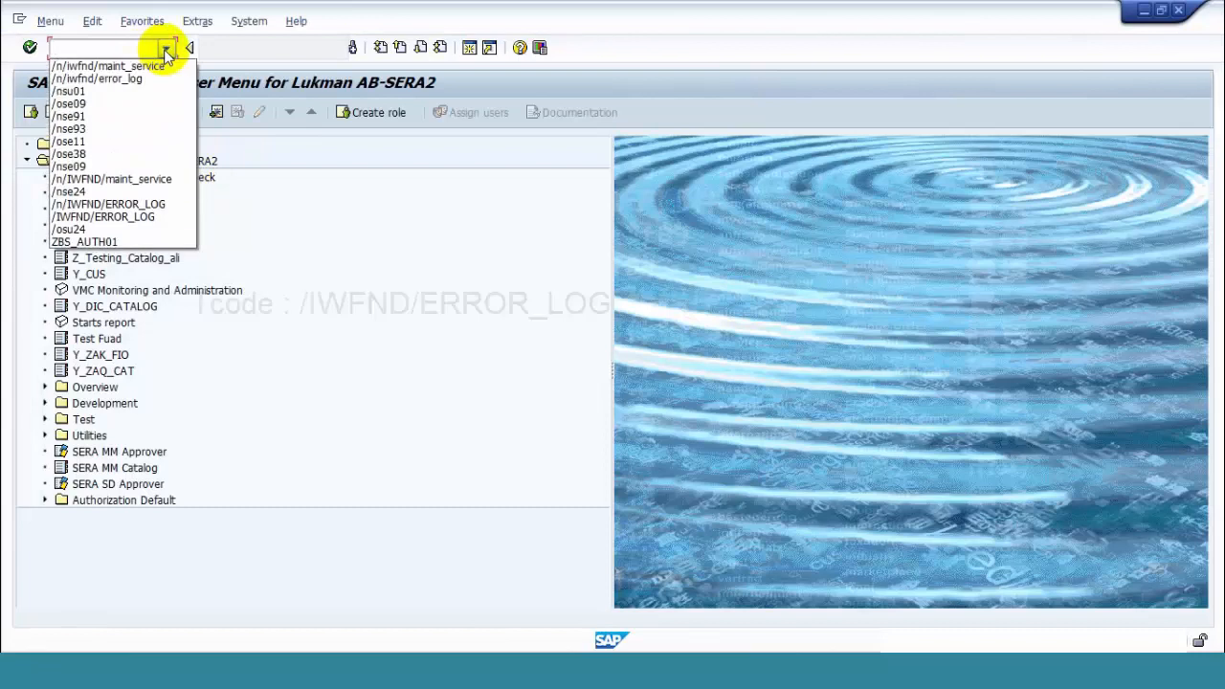
click(164, 75)
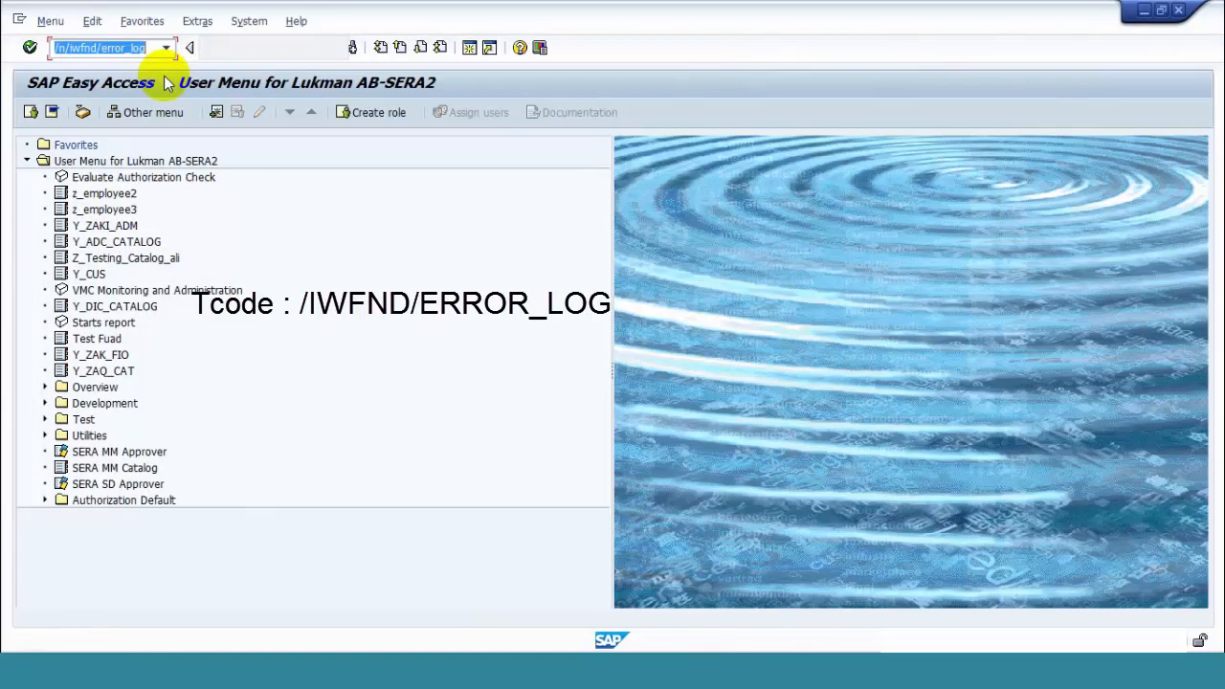
key(Return)
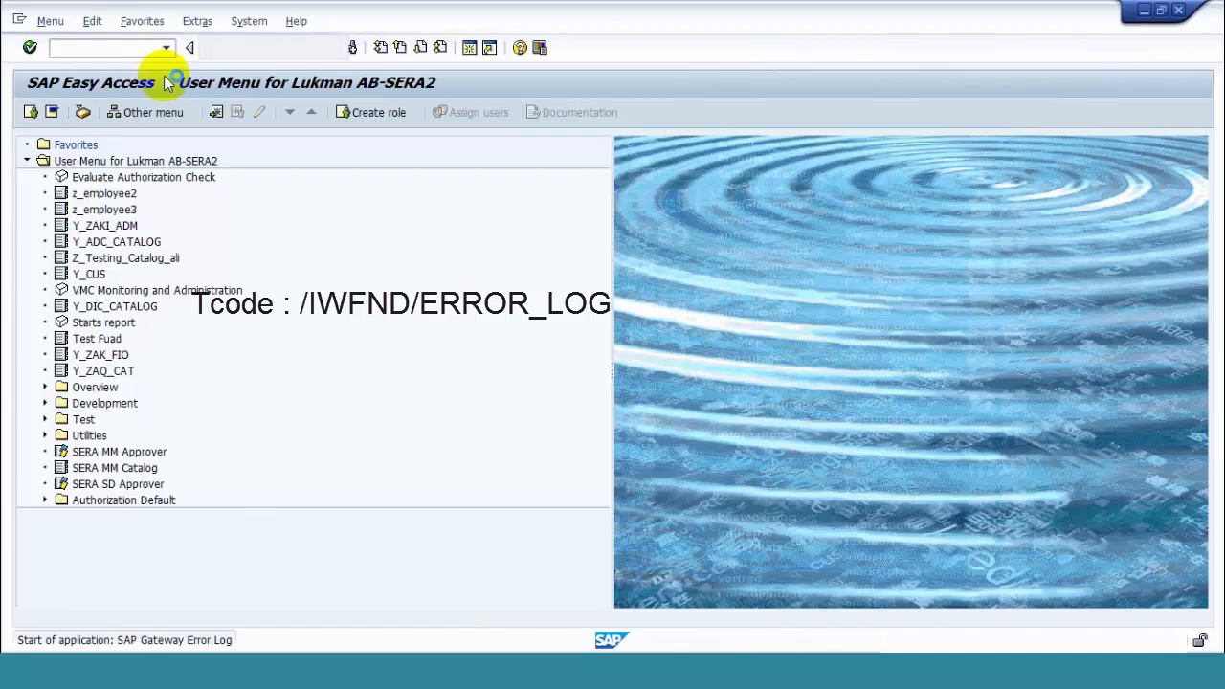
click(391, 304)
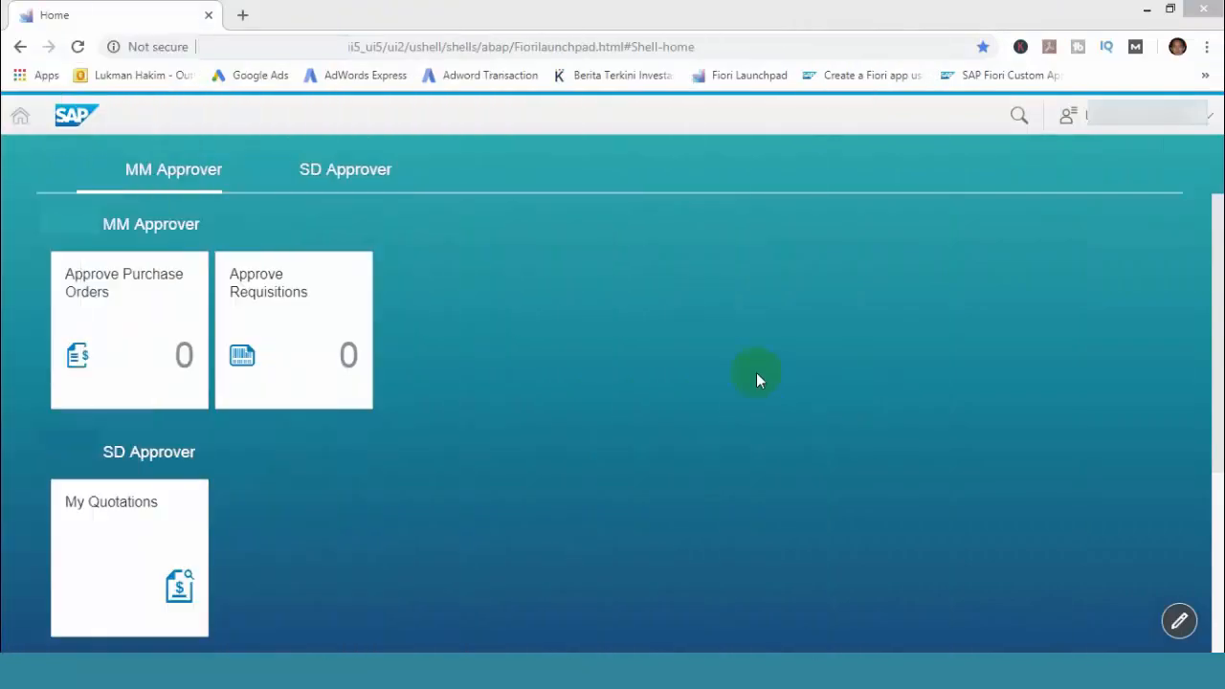
Switch back to Chrome, open the developer tools on the launchpad home page and reload it to record its network activity
right_click(756, 364)
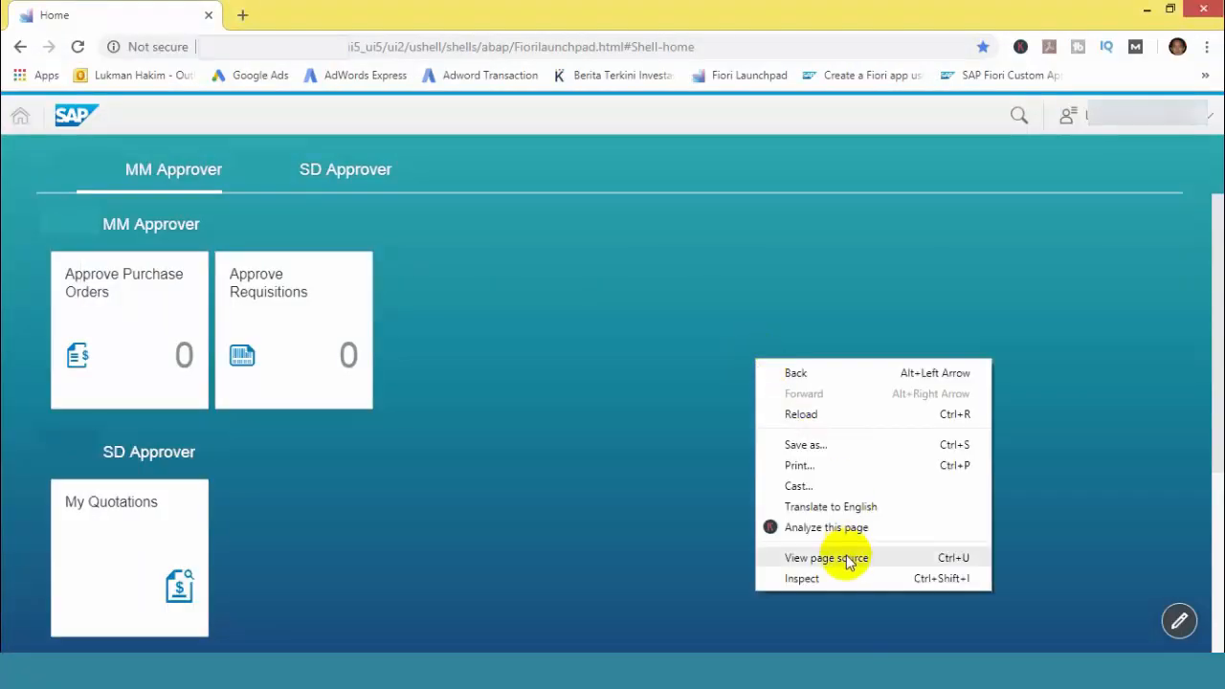
click(825, 579)
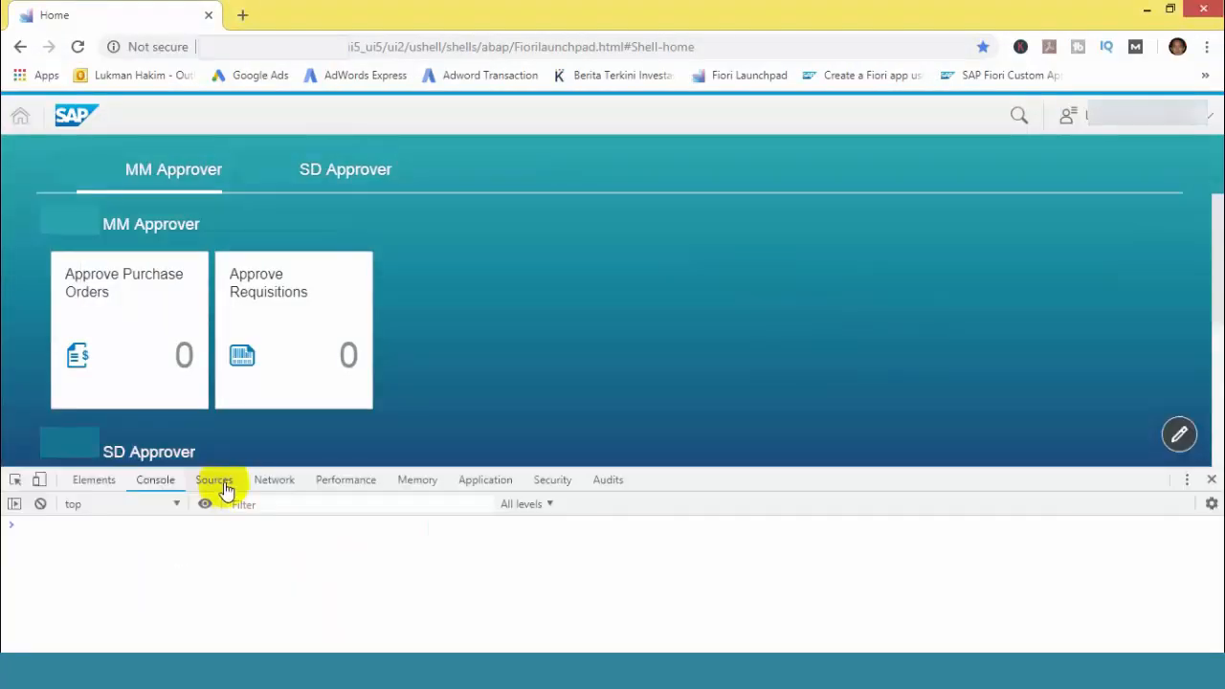
click(276, 484)
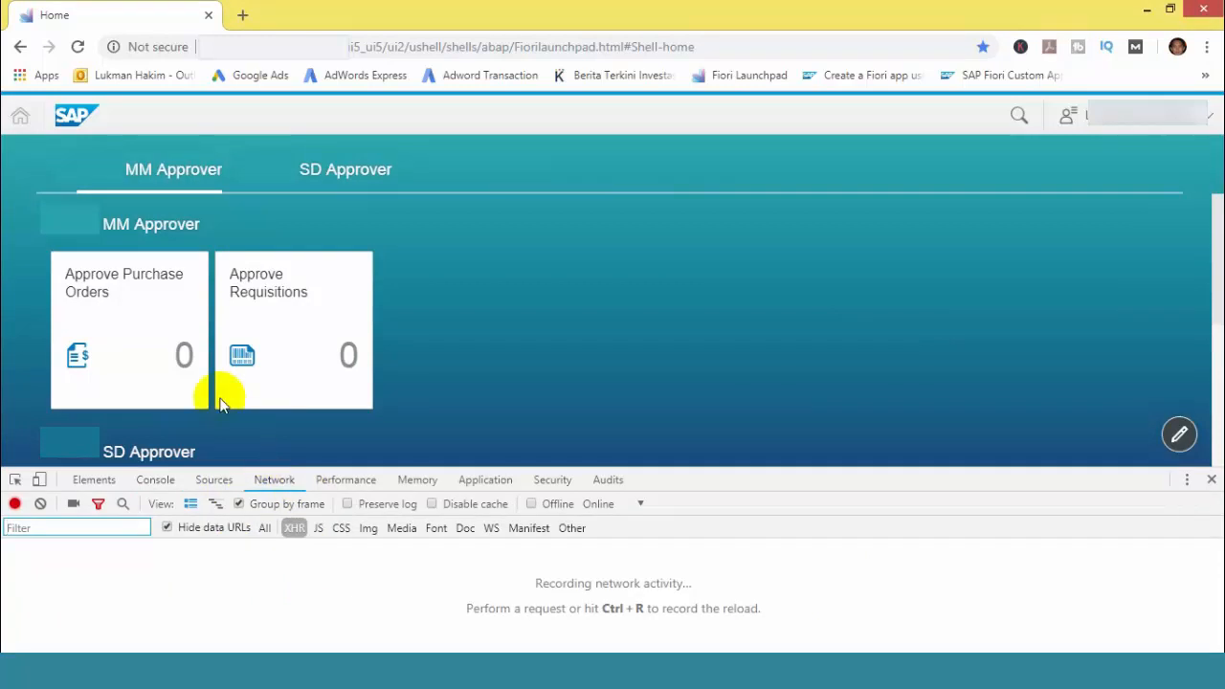
click(77, 47)
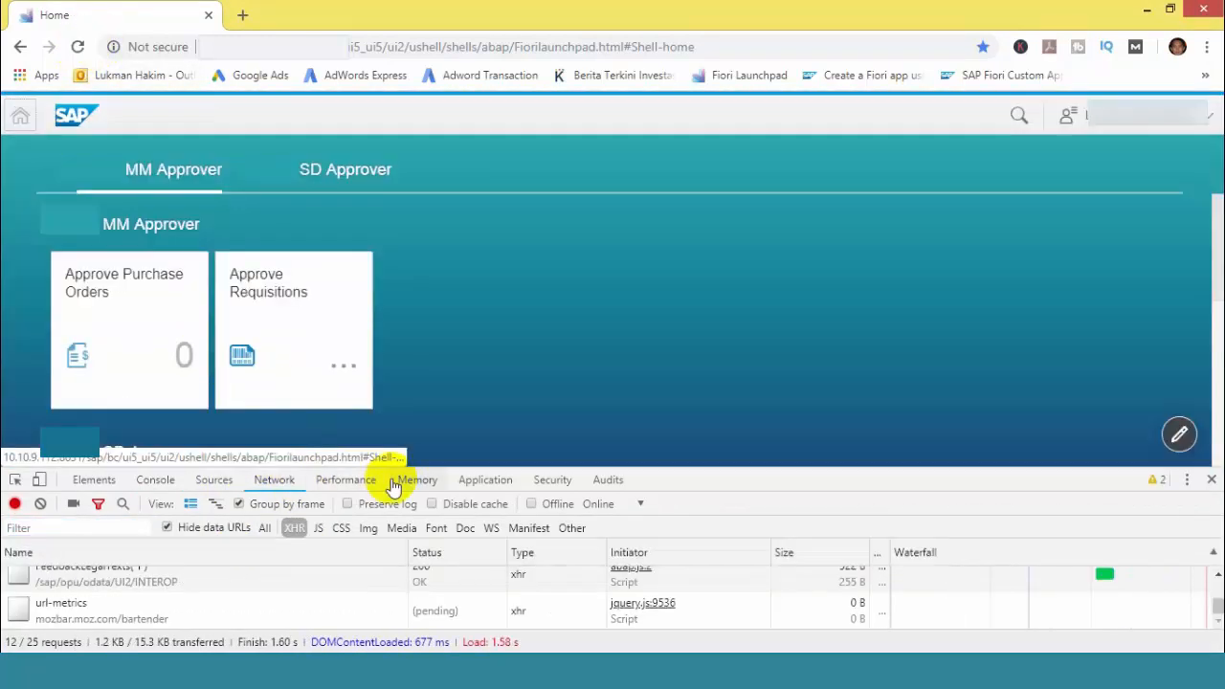
click(192, 505)
click(191, 505)
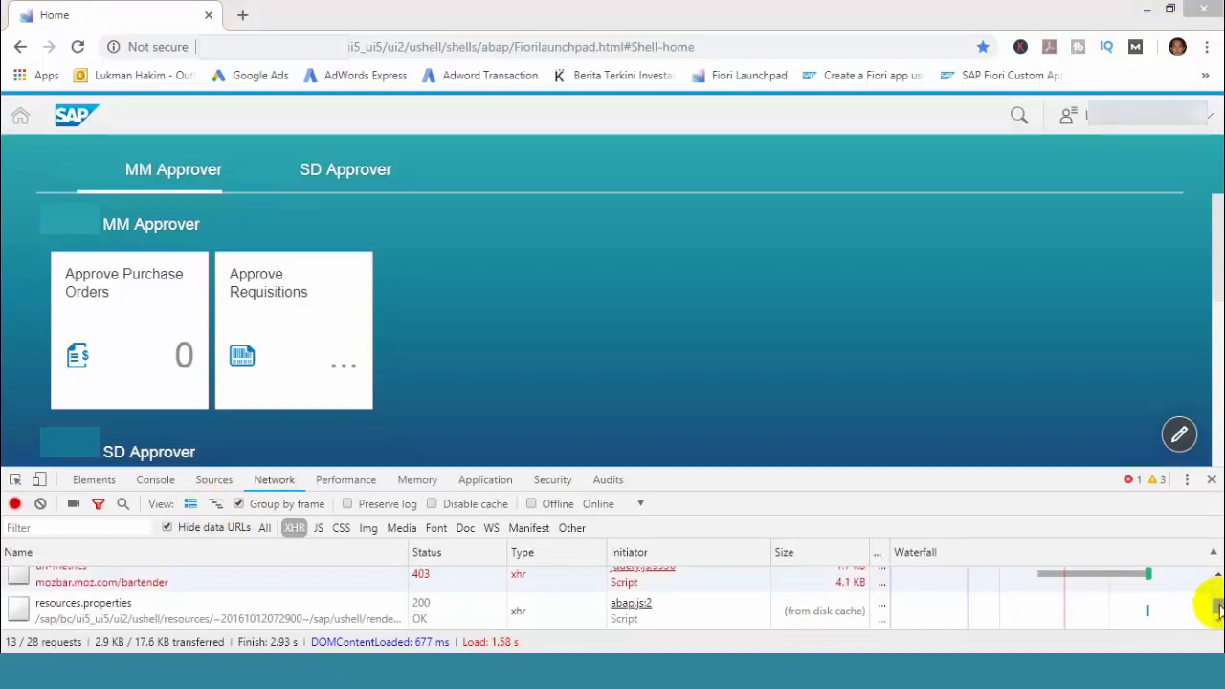
Find the newly recorded gbapp_poapproval LaunchPageCollection request and check the request URL and status code in its headers
drag(1216, 613, 1213, 567)
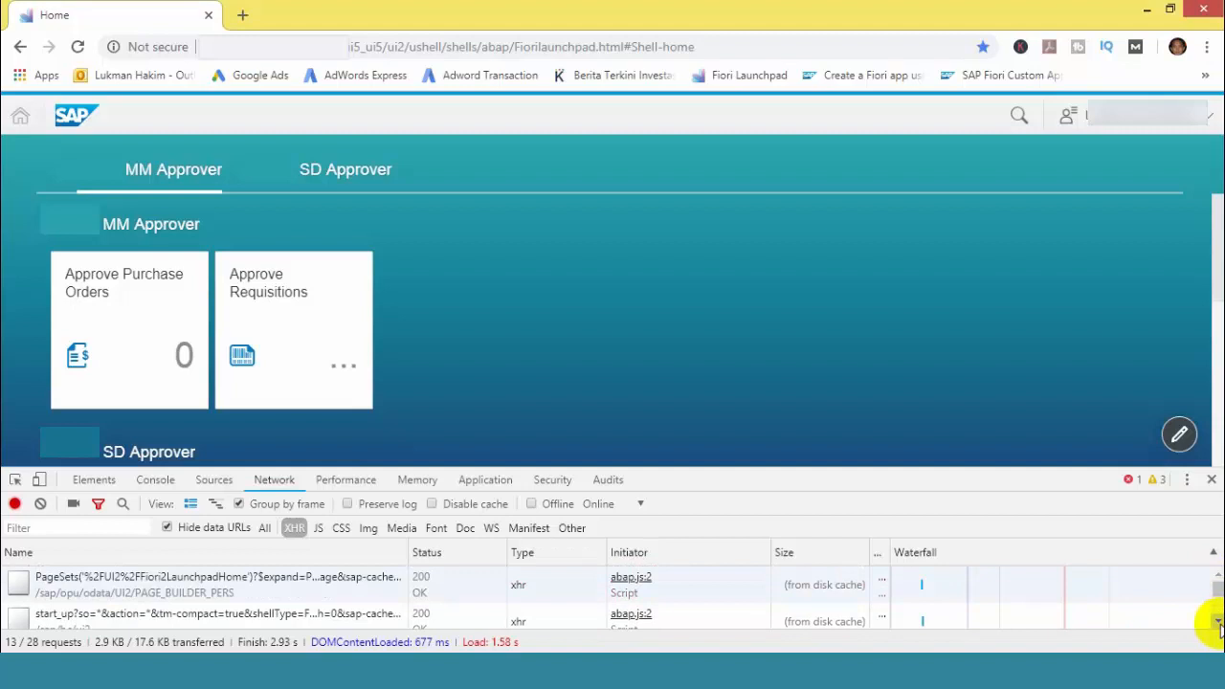
click(1217, 620)
click(1218, 620)
click(1217, 620)
click(1218, 620)
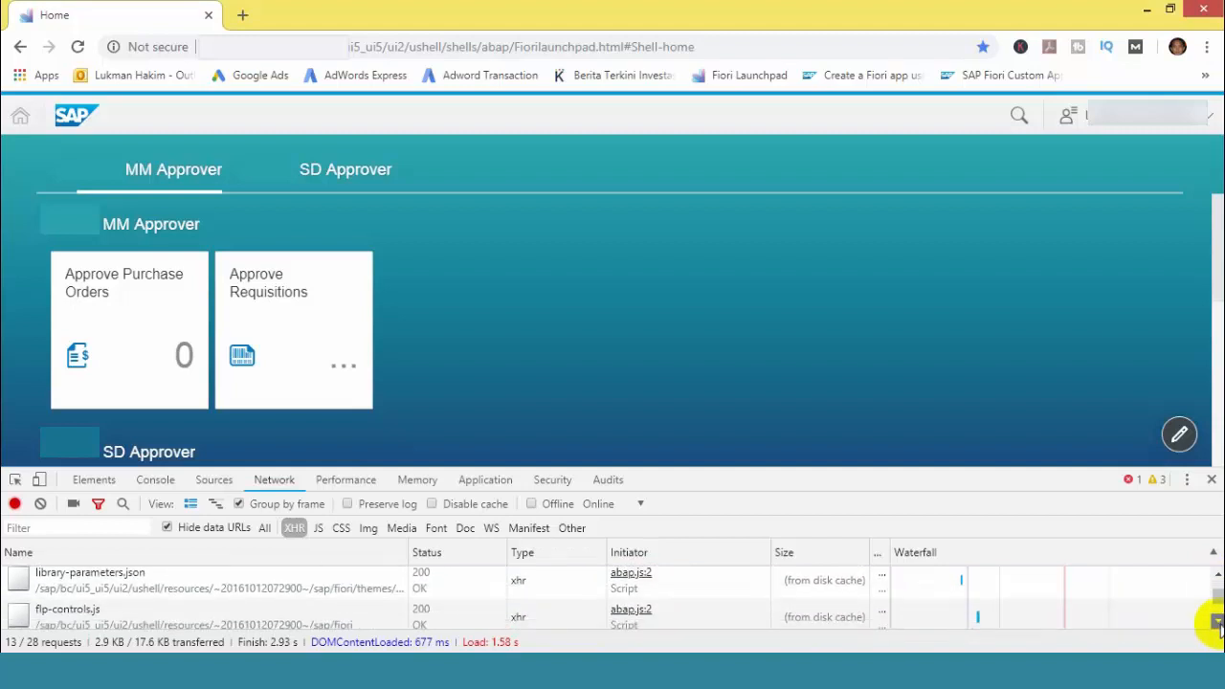
click(1217, 620)
click(1218, 621)
click(1217, 620)
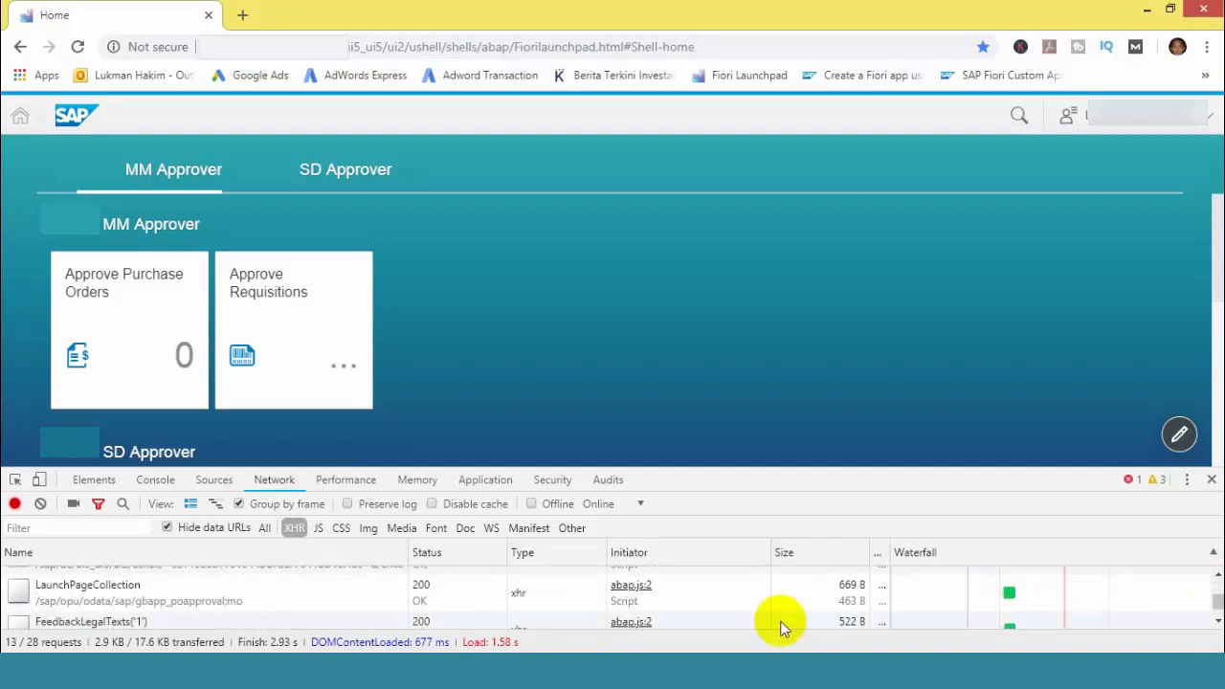
click(297, 598)
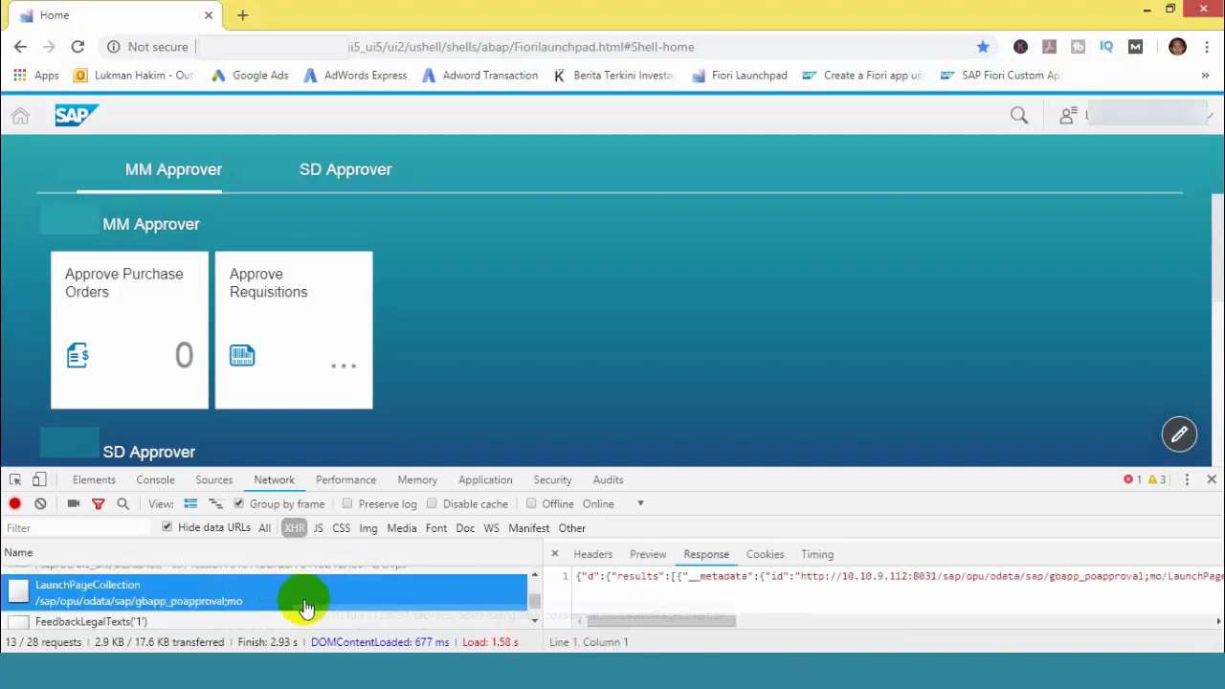
click(592, 555)
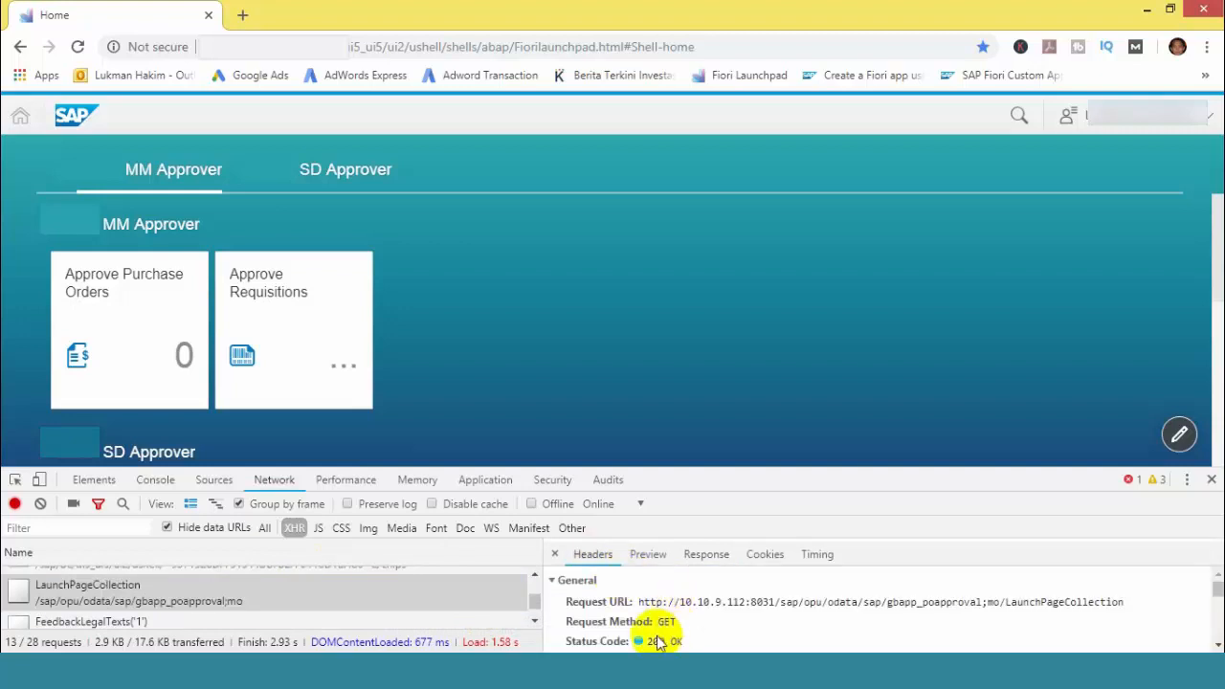
click(1217, 645)
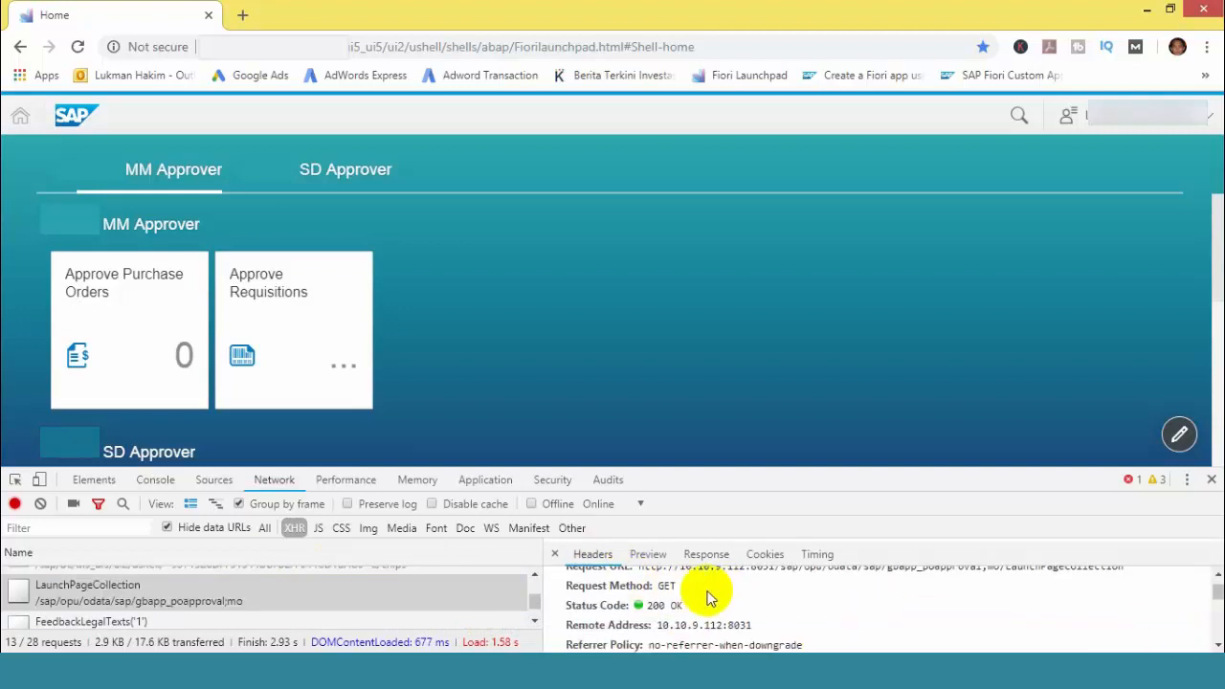
click(641, 597)
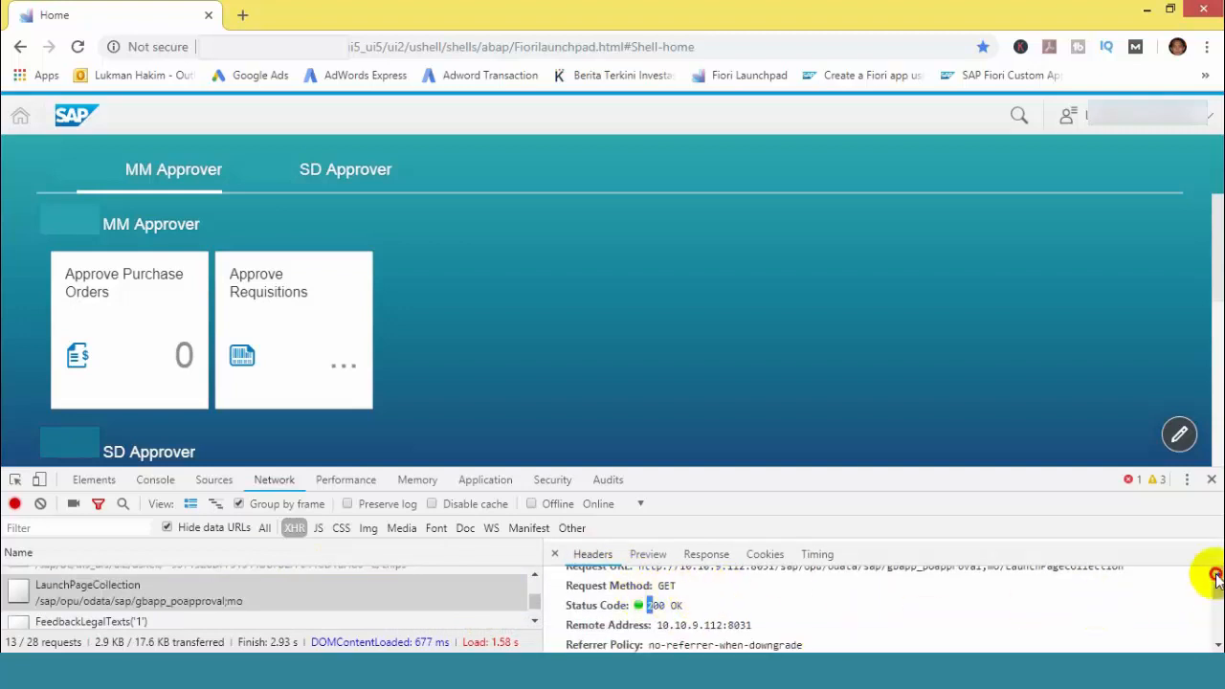
click(1218, 575)
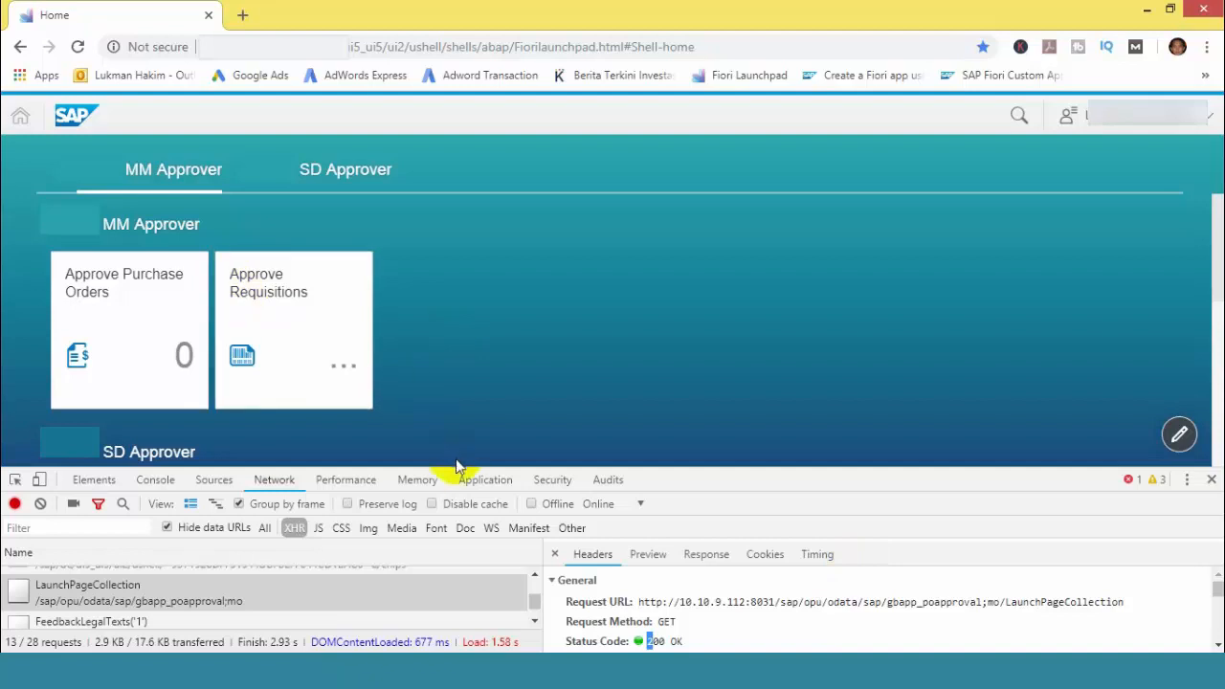
Shrink the developer tools area slightly and check the status code of the gbapp_prapproval LaunchPageCollection request in its headers
drag(456, 469, 433, 473)
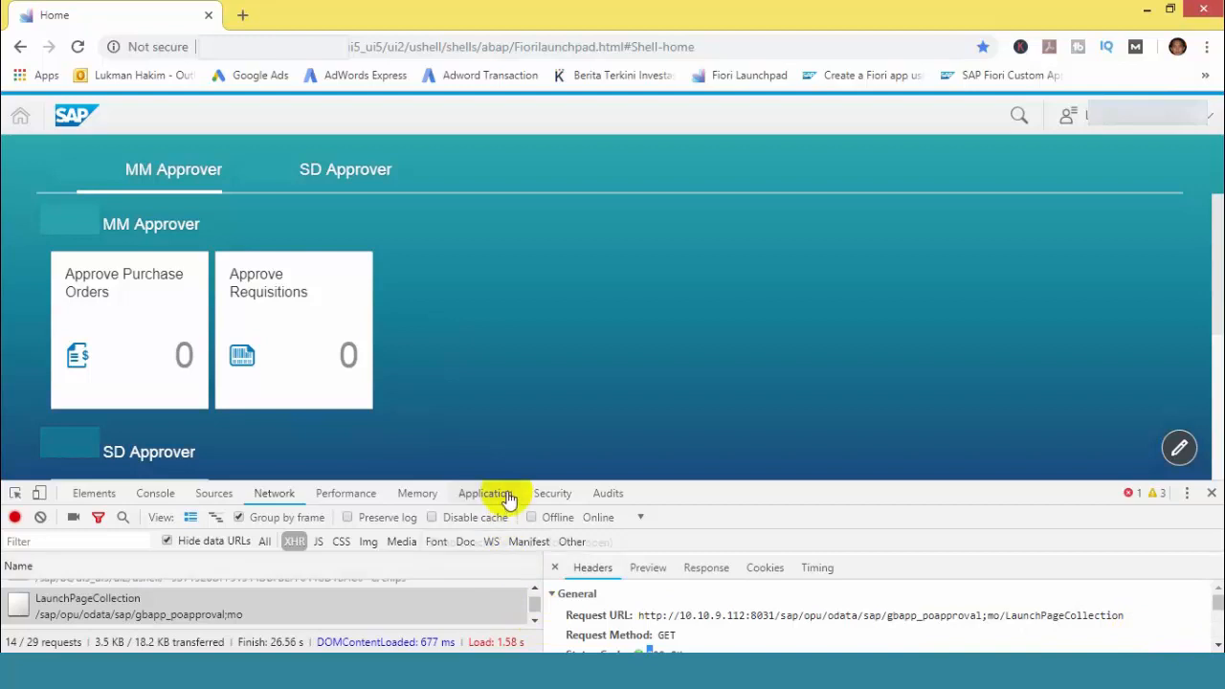
click(535, 620)
click(535, 620)
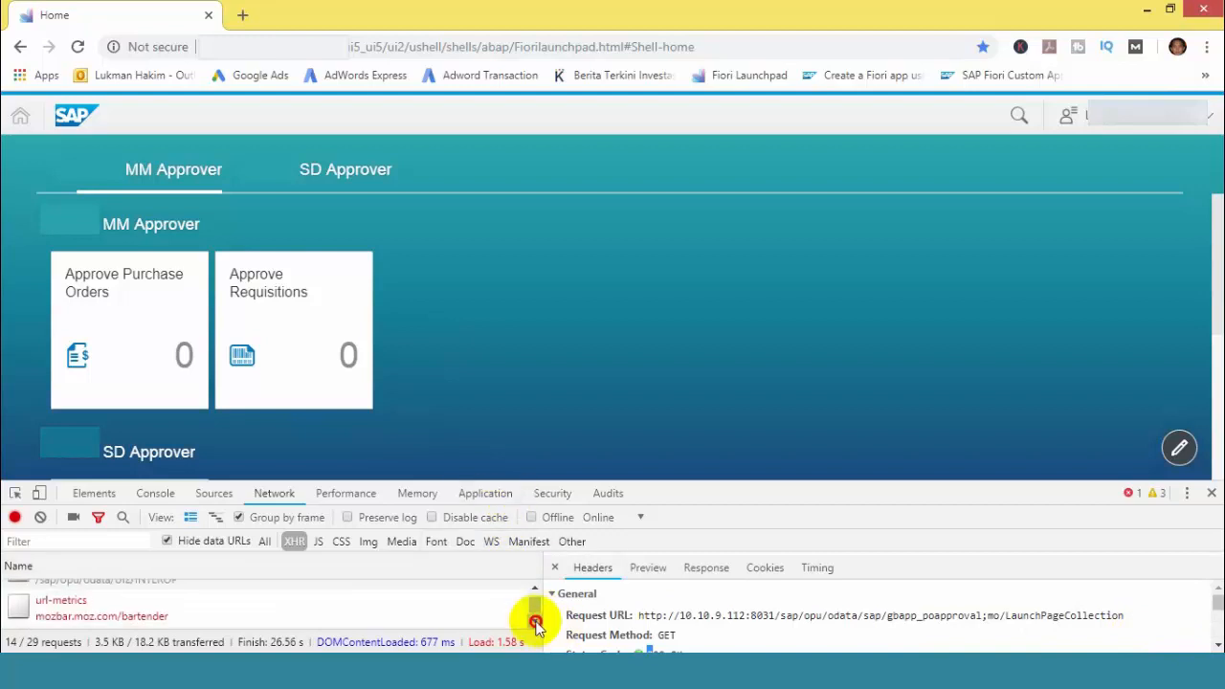
click(535, 620)
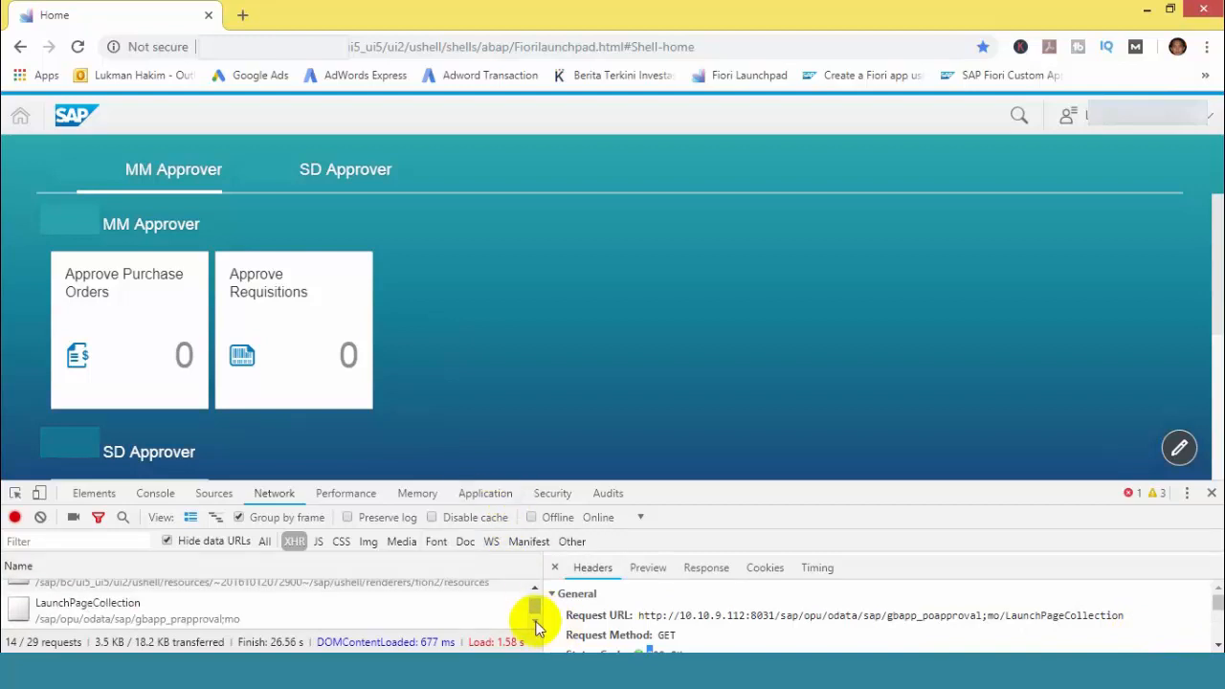
click(273, 622)
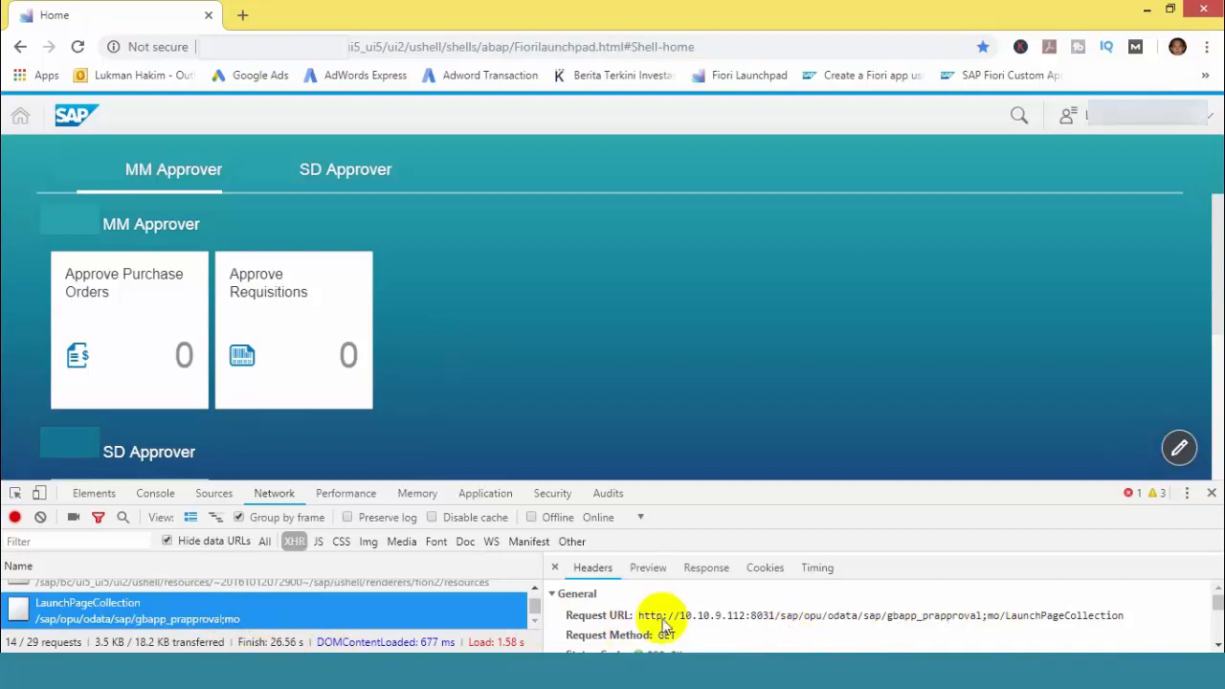
click(1218, 644)
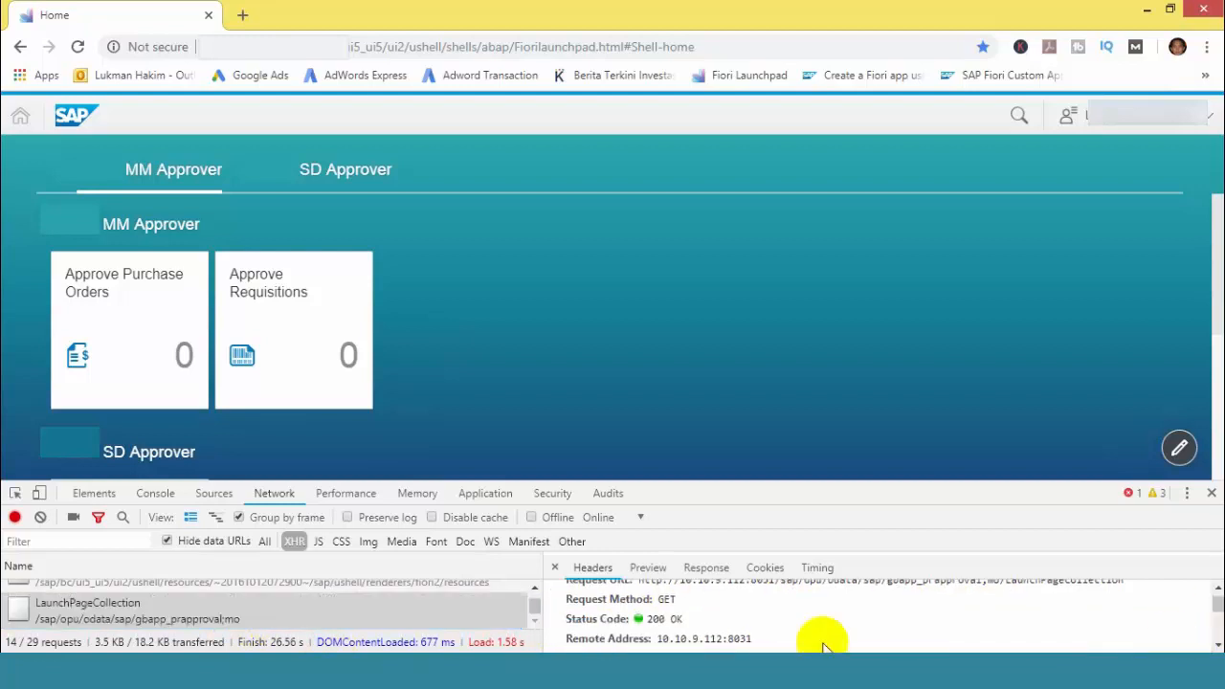
Check the gbapp_prapproval request's response and copy the service name gbapp_poapproval from the purchase order LaunchPageCollection request URL
click(706, 568)
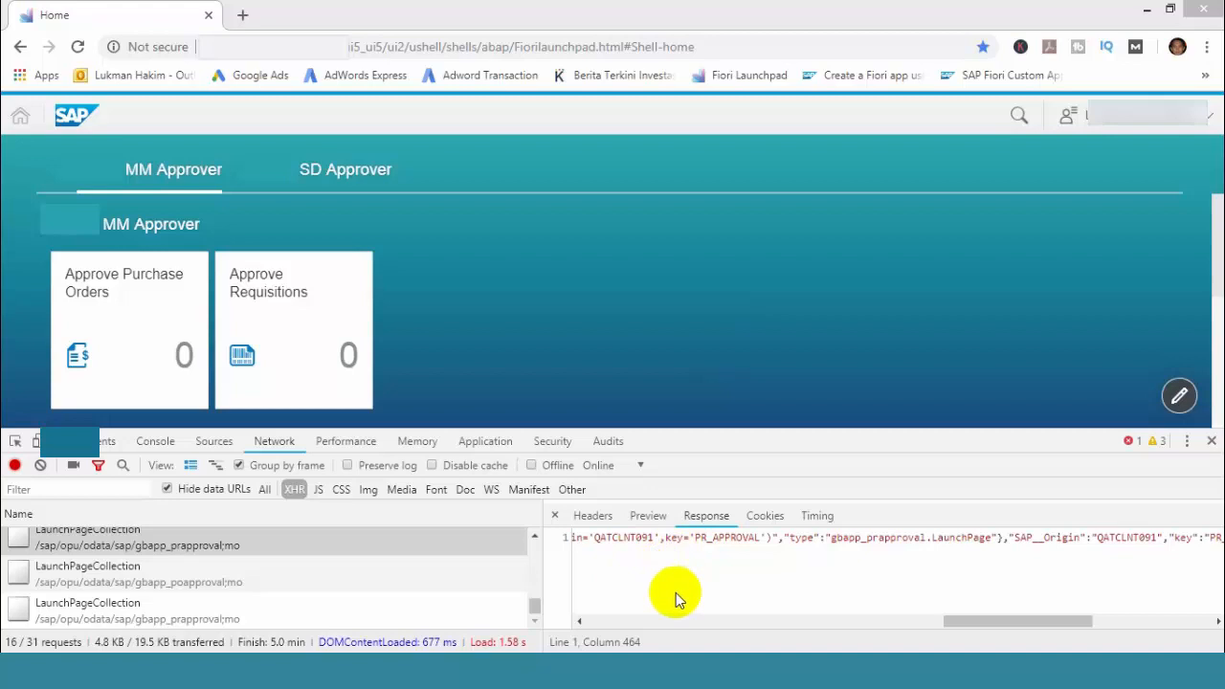
click(164, 574)
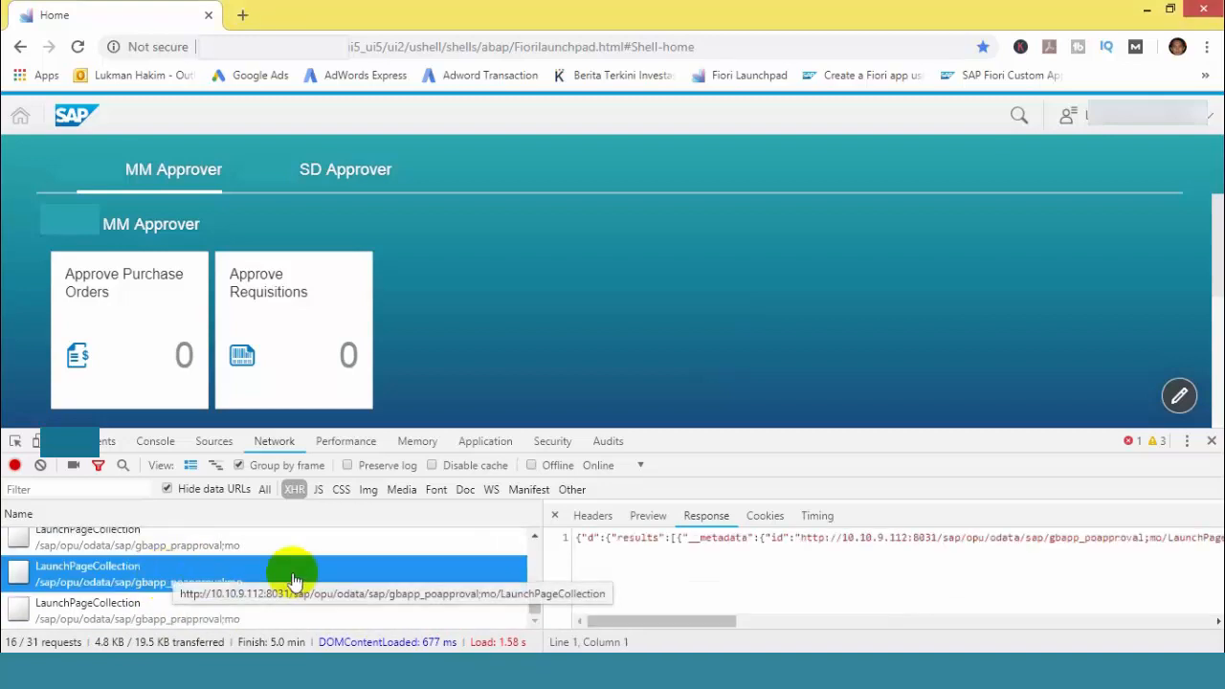
click(592, 515)
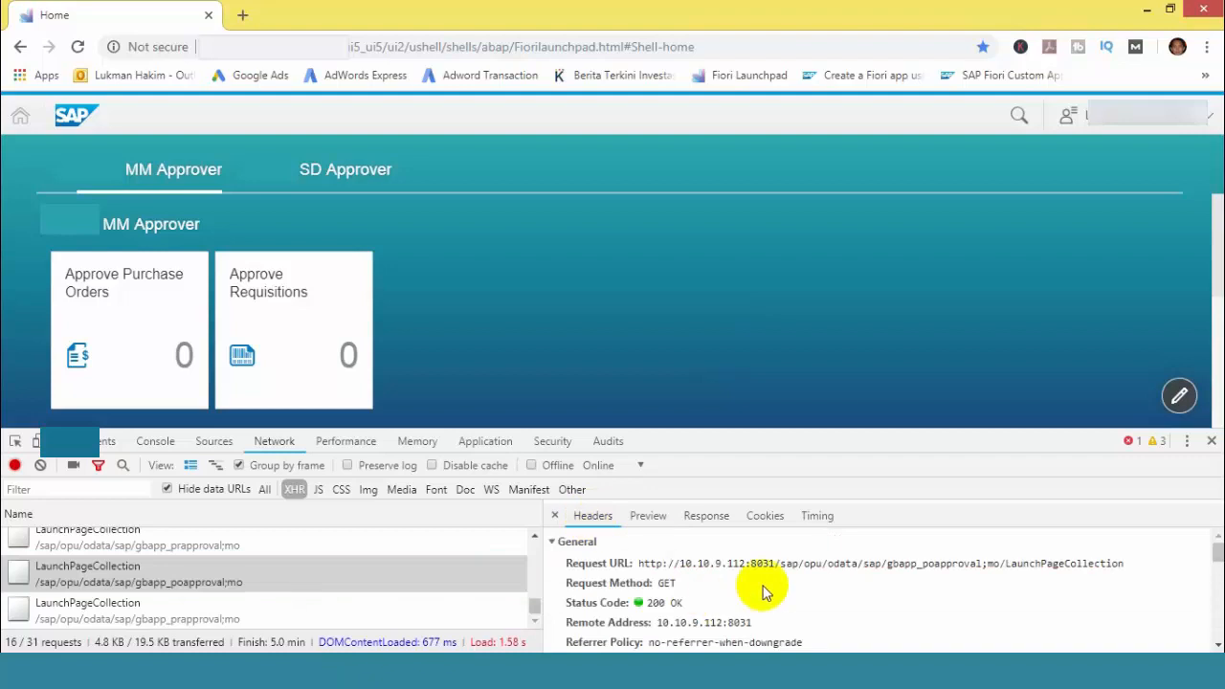
click(906, 571)
drag(906, 571, 986, 571)
key(ctrl+c)
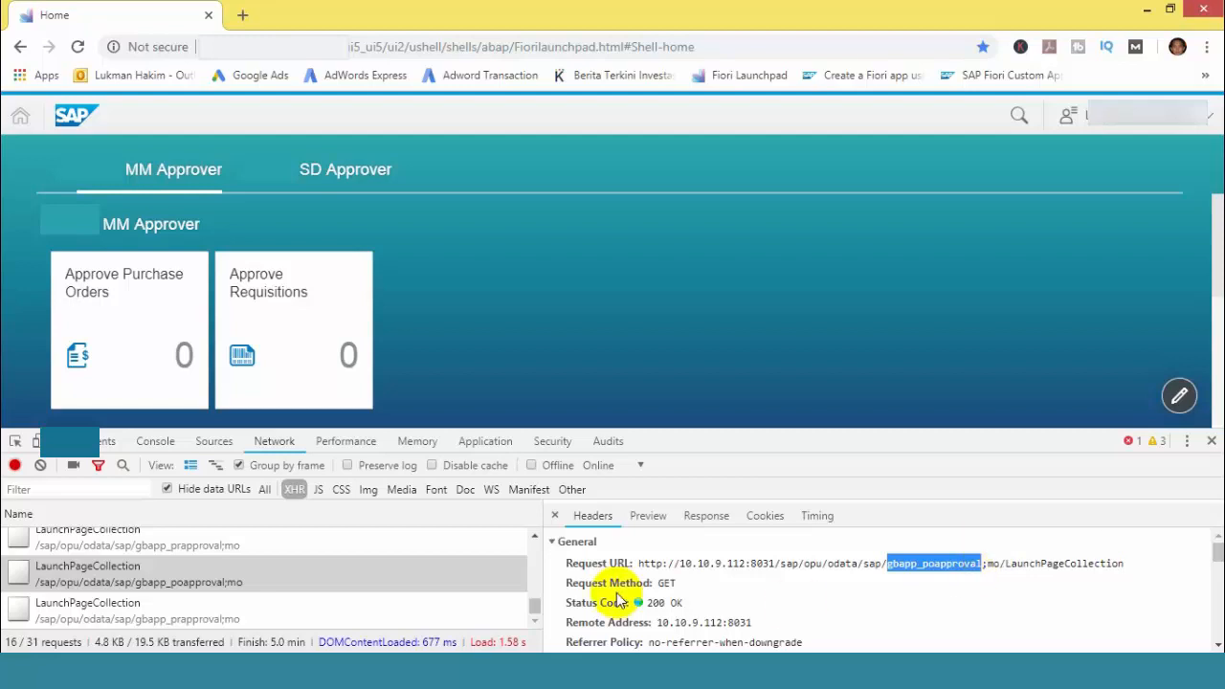
Switch to the SAP GUI Gateway Error Log window, leave the log and open transaction /iwfnd/maint_service
click(365, 671)
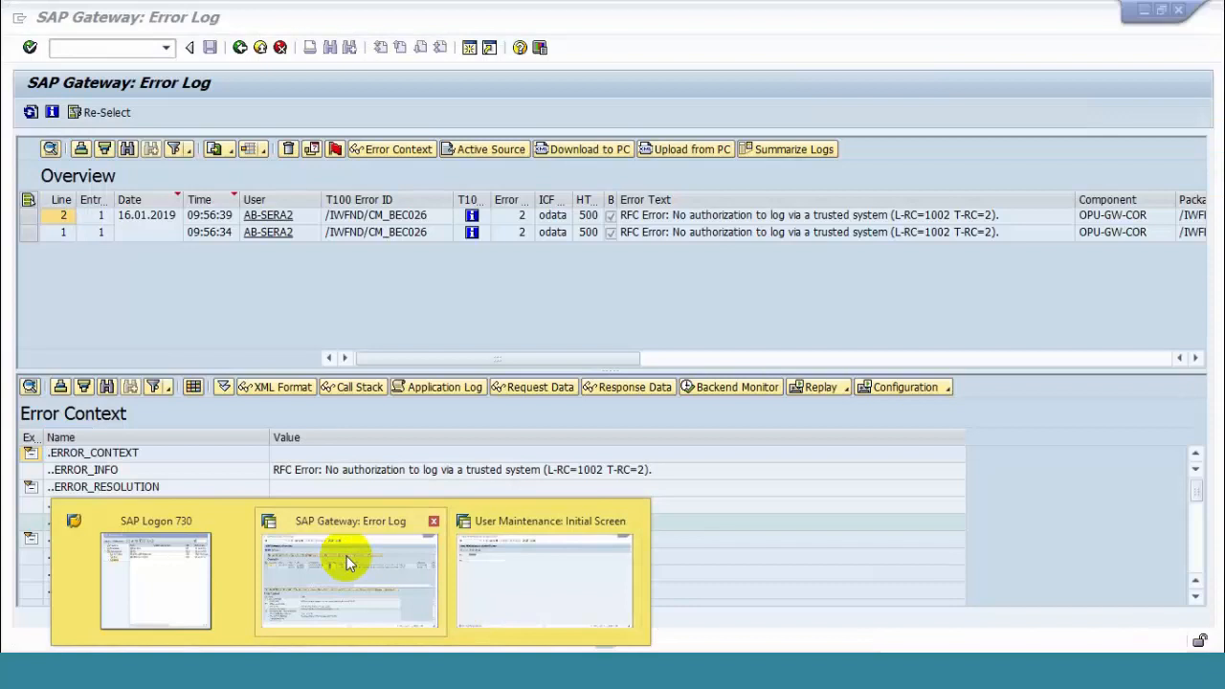
click(348, 562)
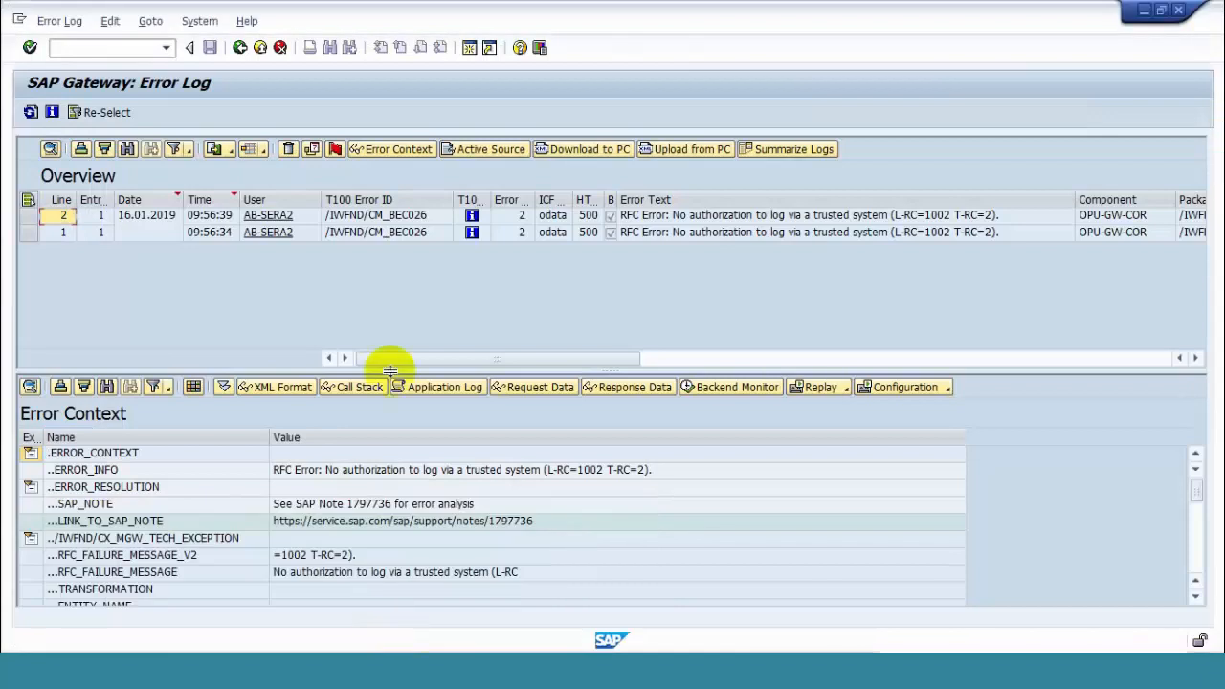
click(239, 47)
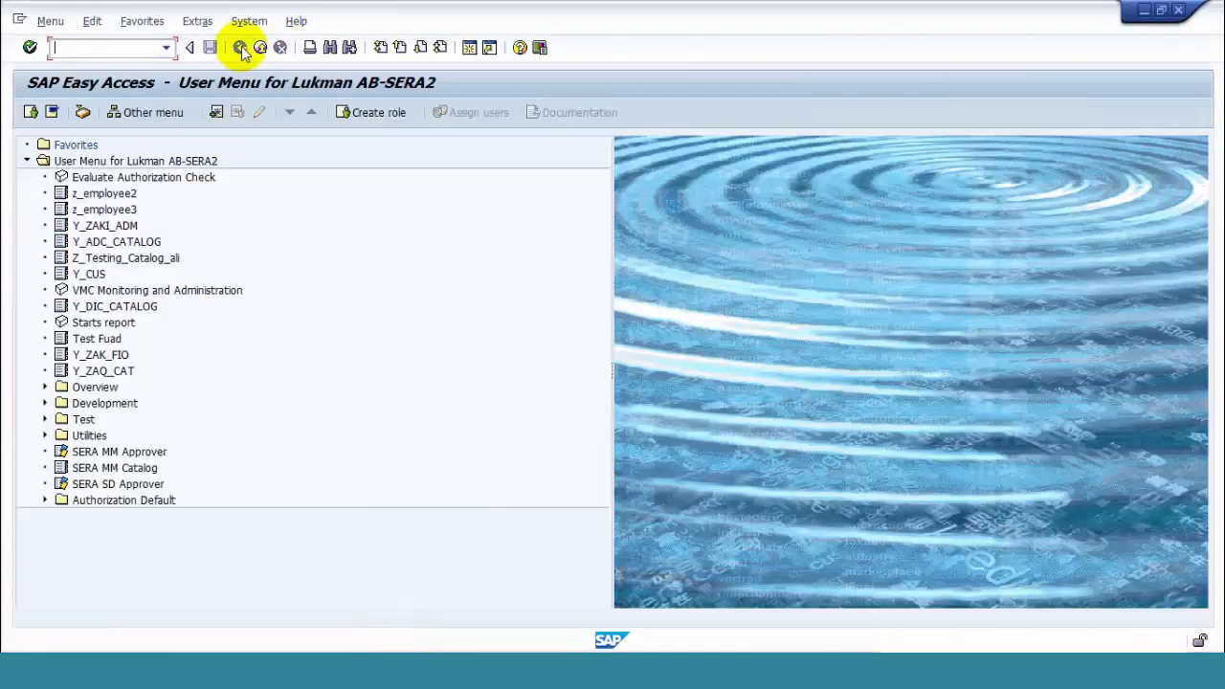
click(168, 48)
click(138, 64)
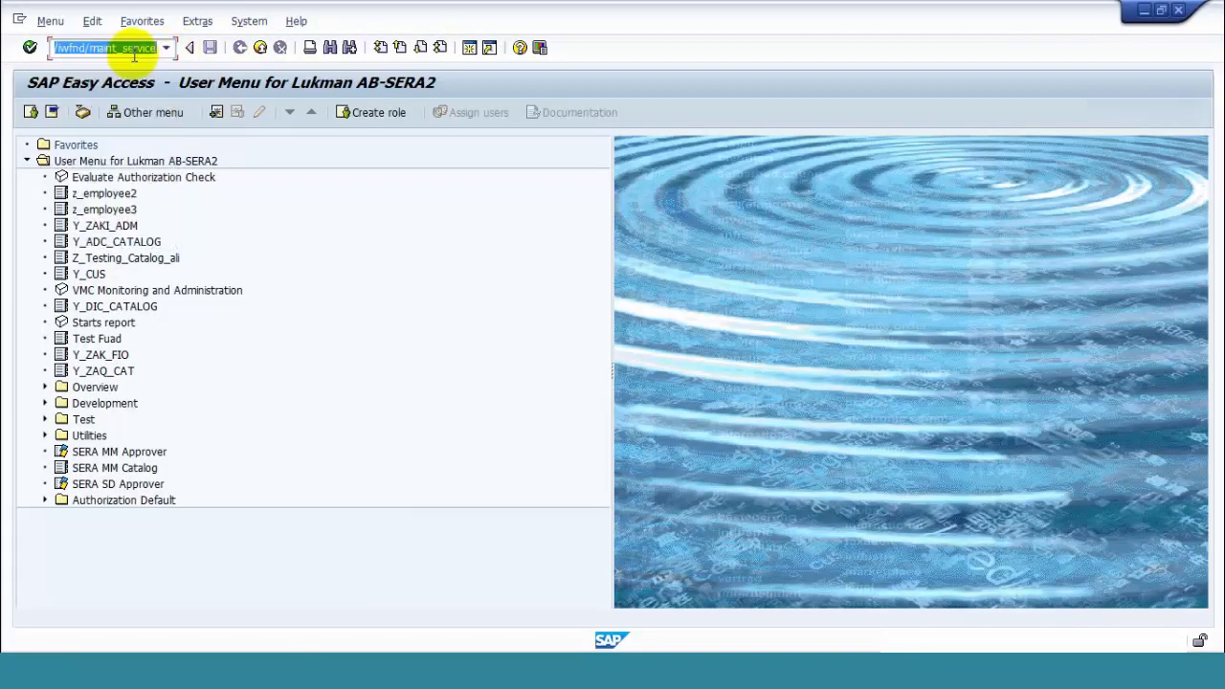
key(Return)
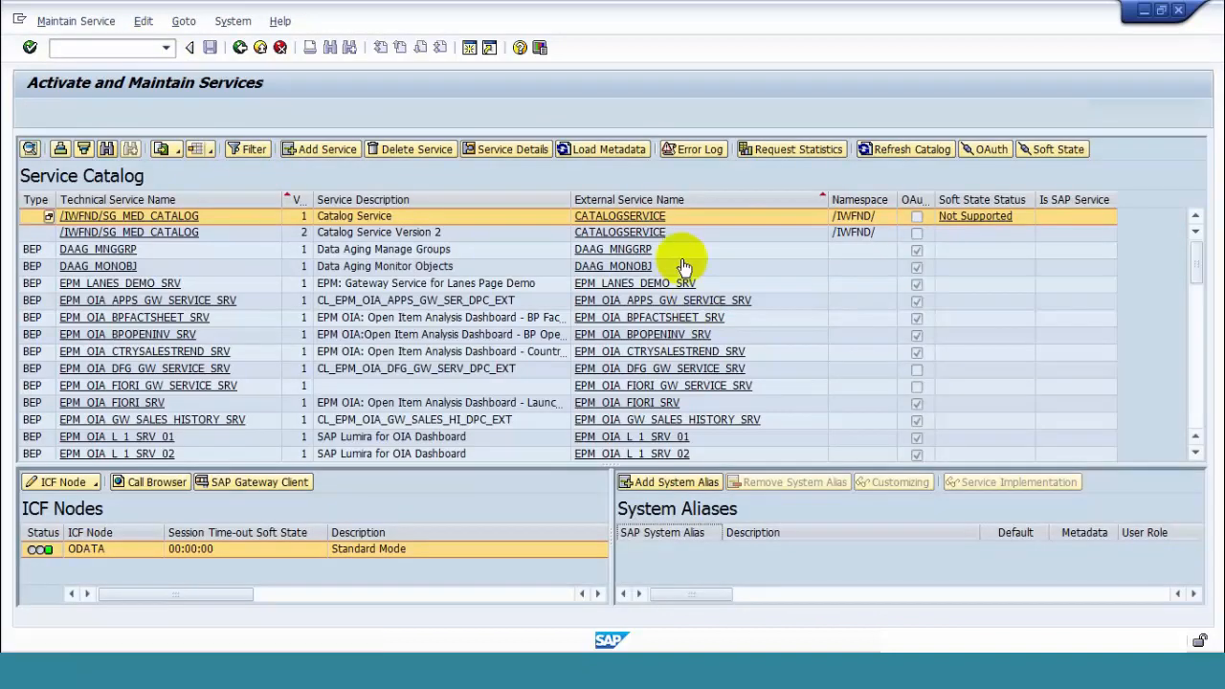
Find the copied service name gbapp_poapproval in the External Service Name column of the service catalog
right_click(657, 198)
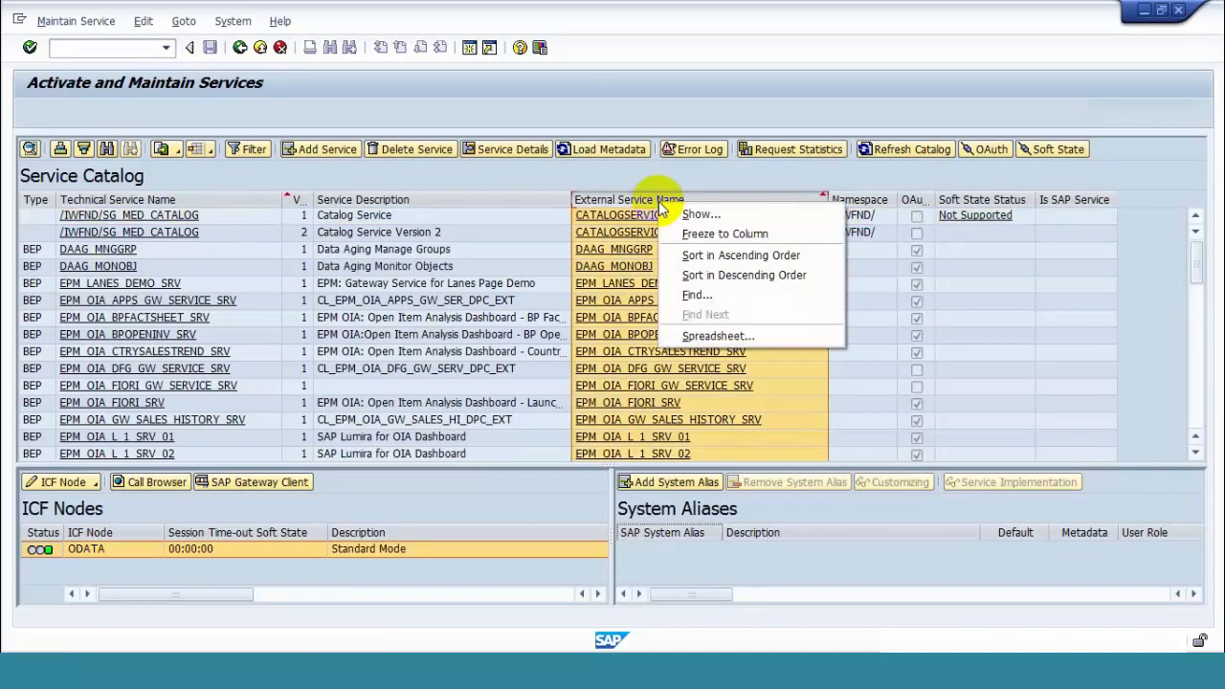
click(697, 295)
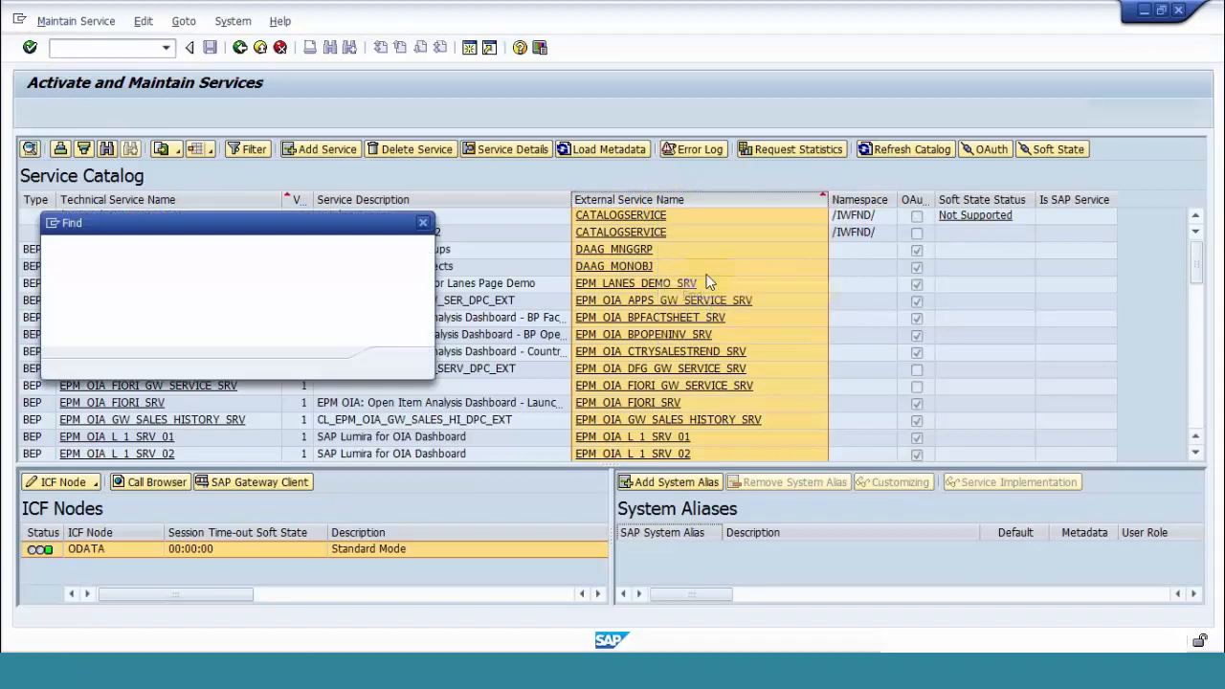
key(ctrl+v)
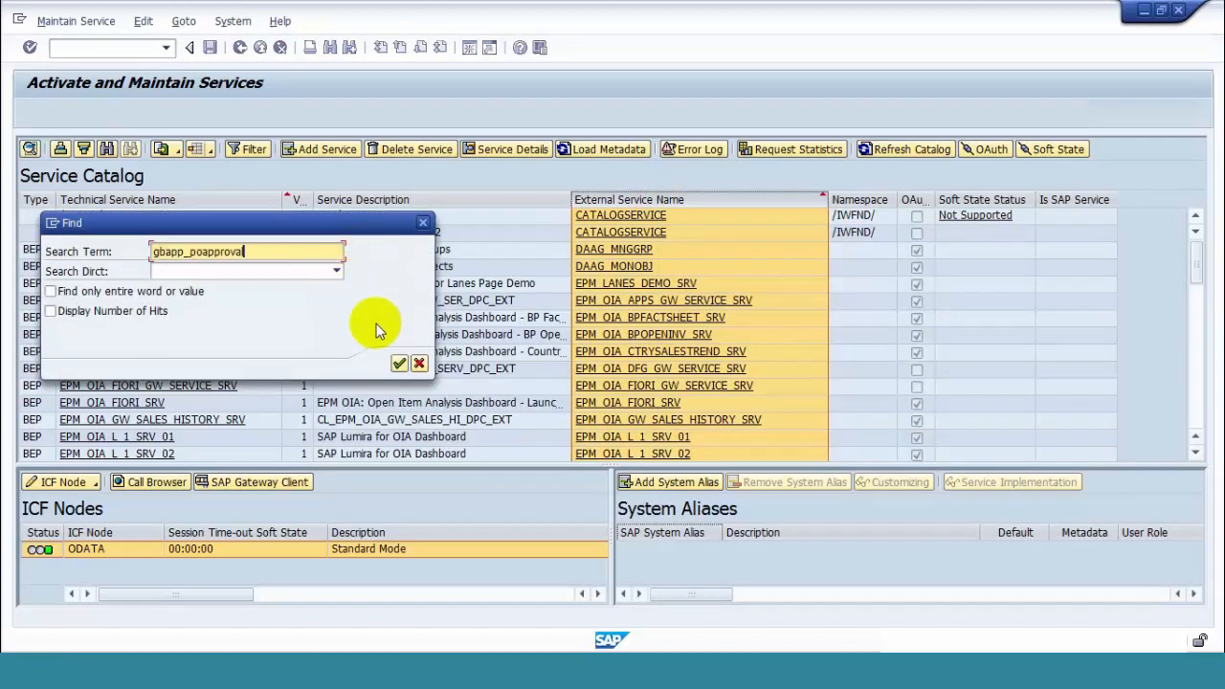
click(399, 365)
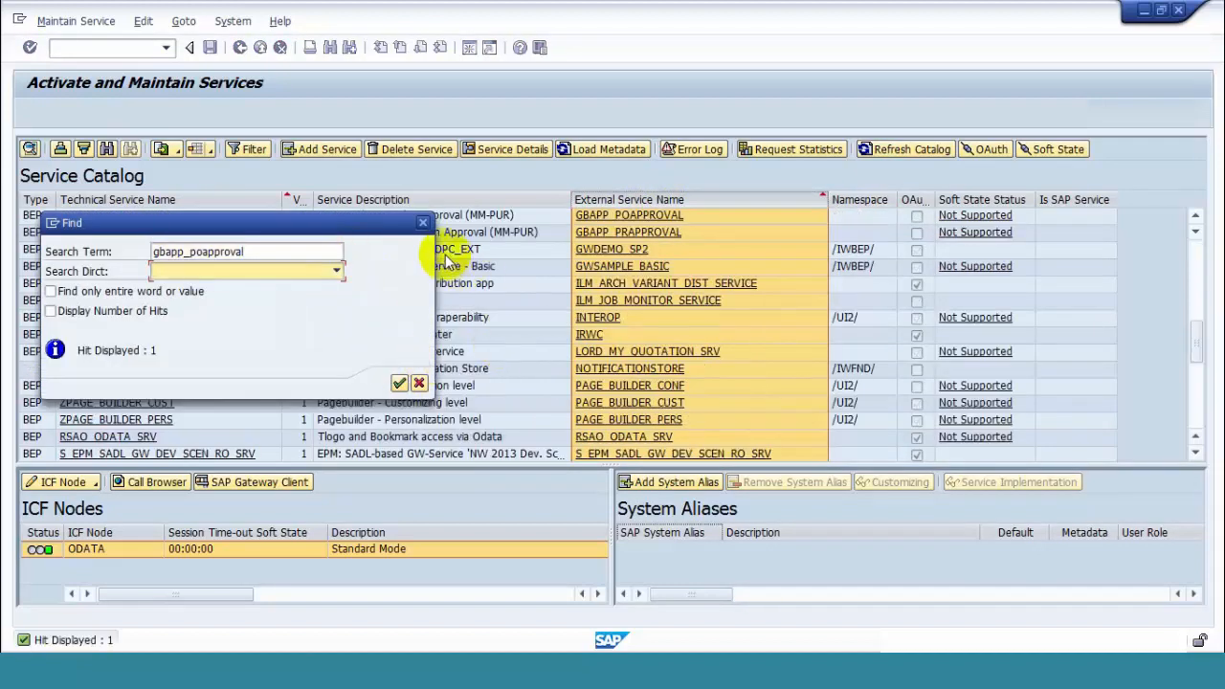
click(424, 222)
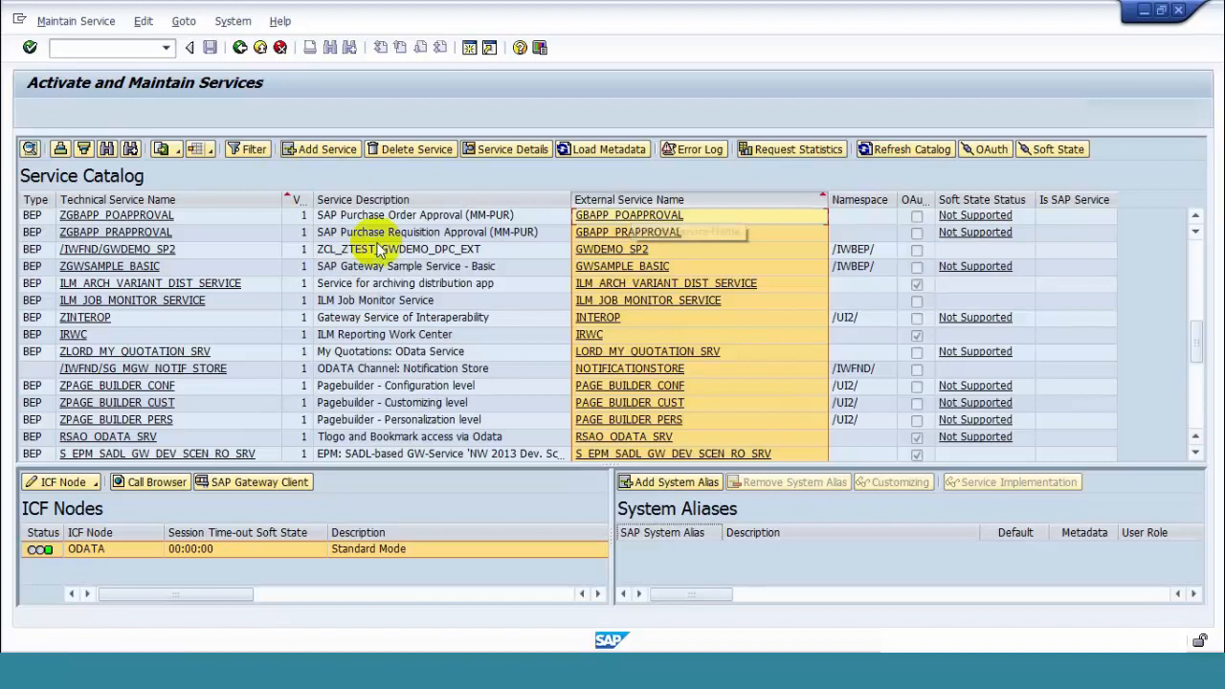
Select service ZGBAPP_POAPPROVAL, check its QATCLNT091 system alias and display the service implementation
click(145, 219)
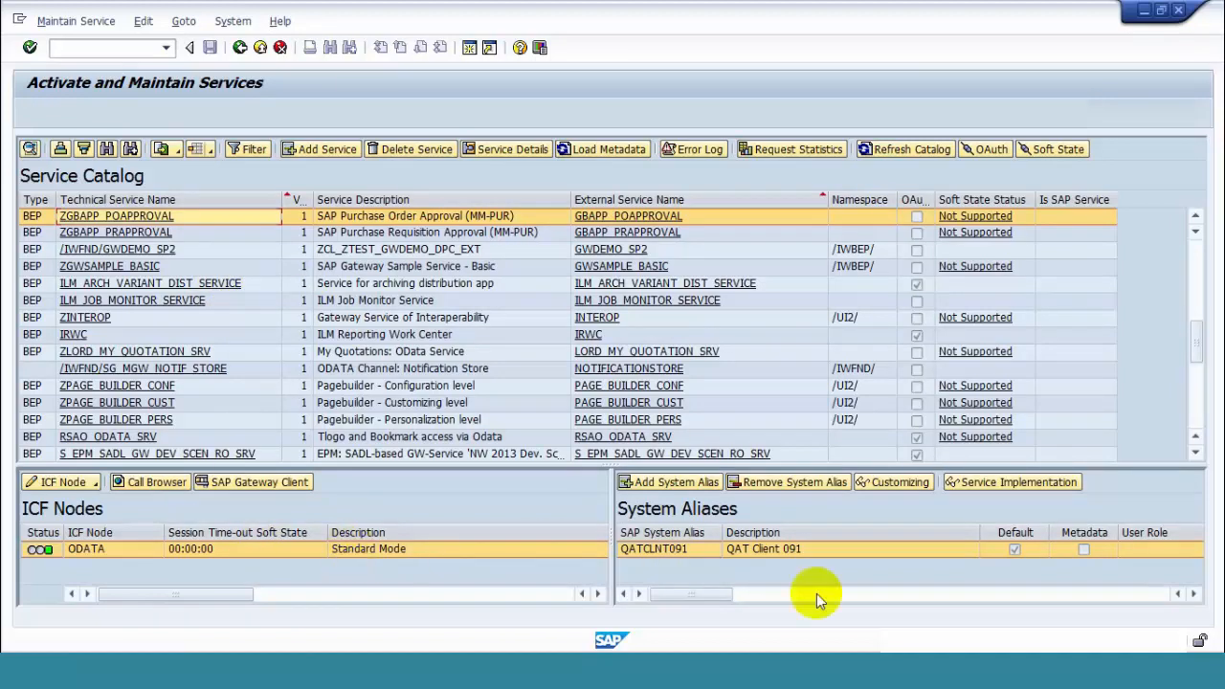
click(796, 548)
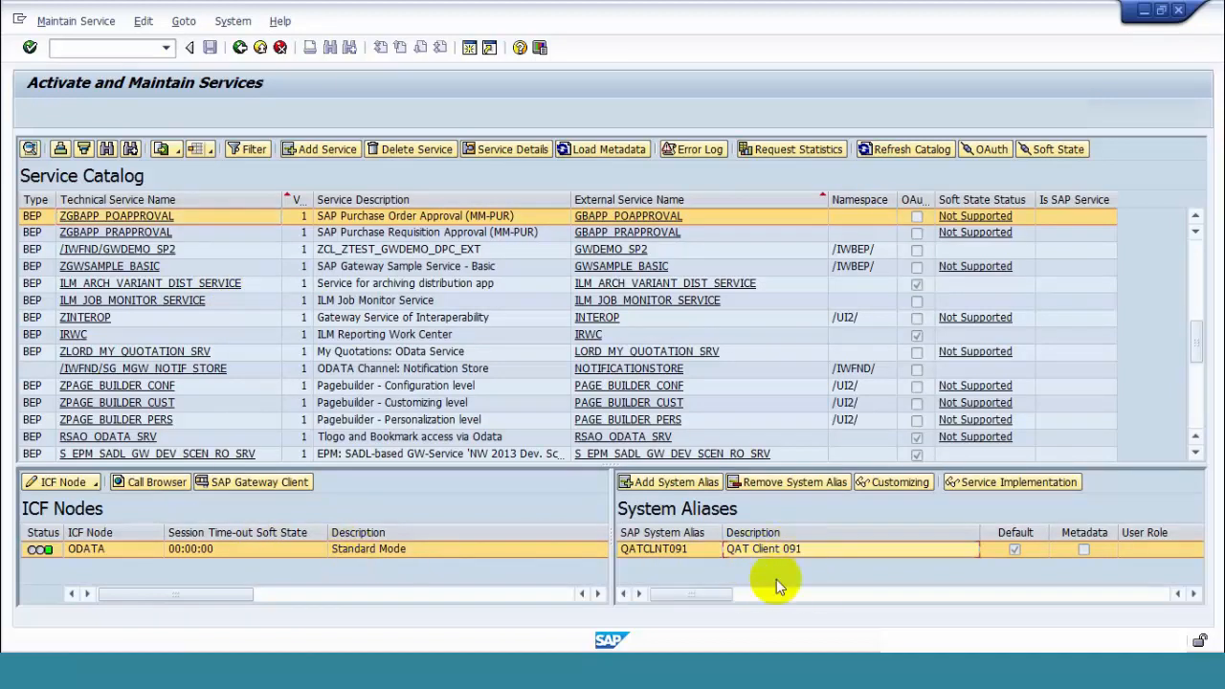
click(1034, 481)
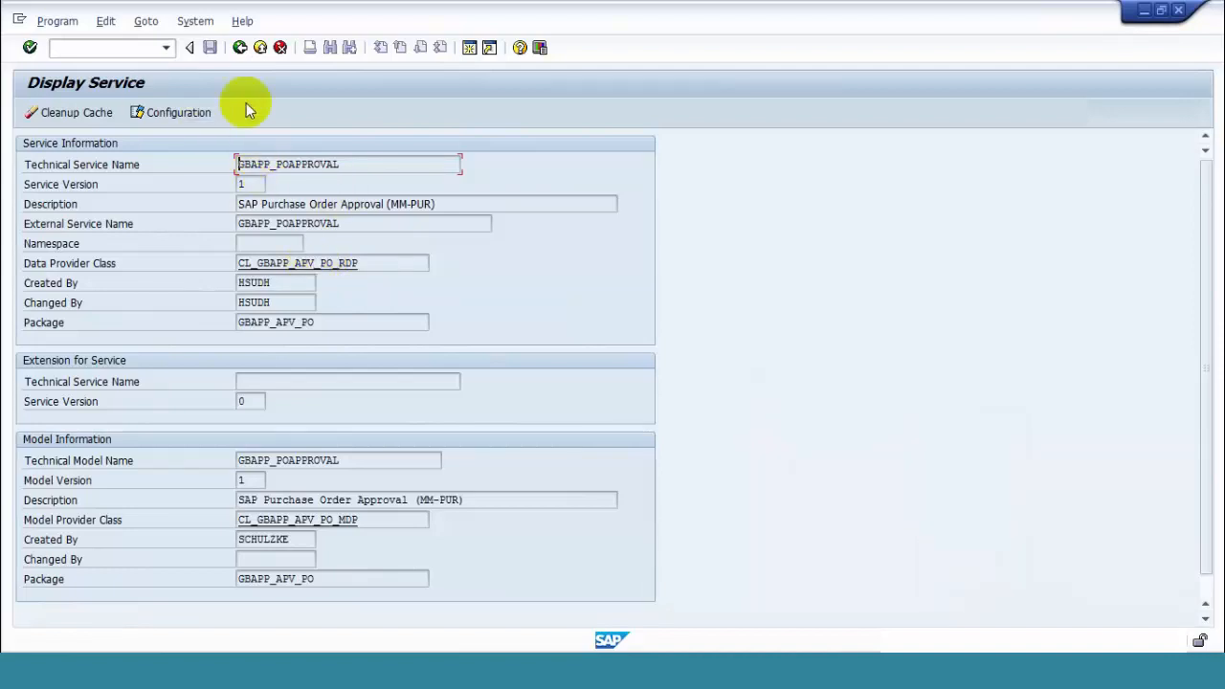
Open the service's data provider class CL_GBAPP_APV_PO_RDP in the Class Builder
click(115, 47)
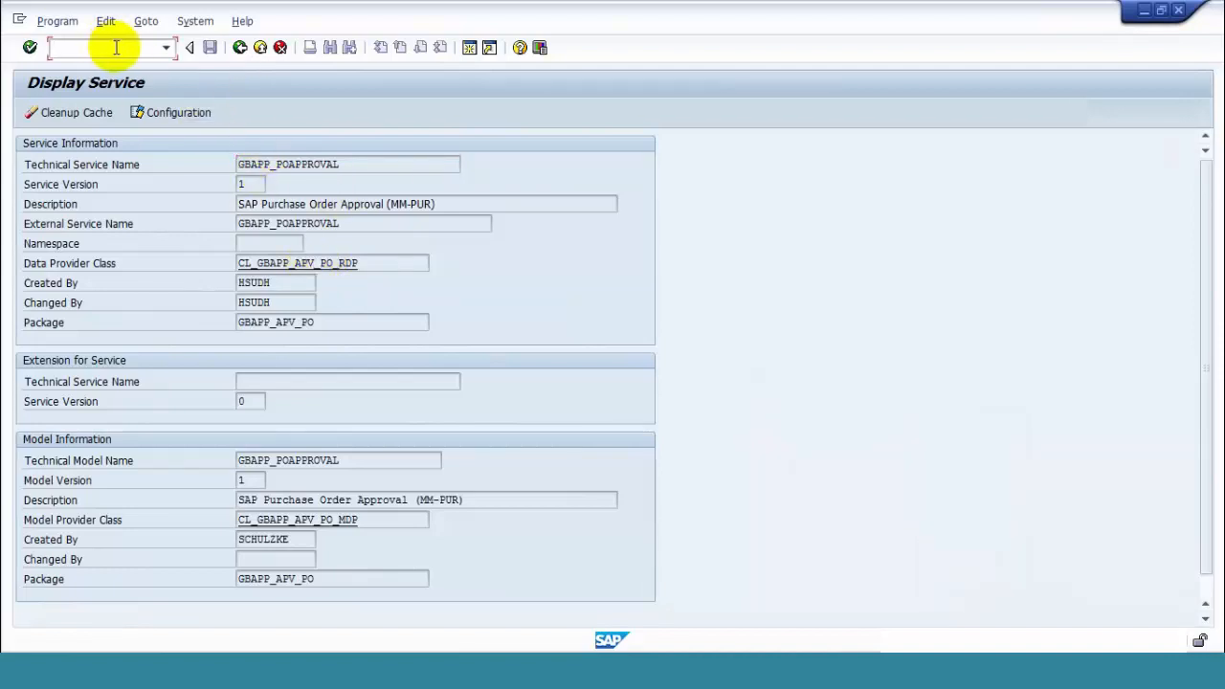
click(283, 271)
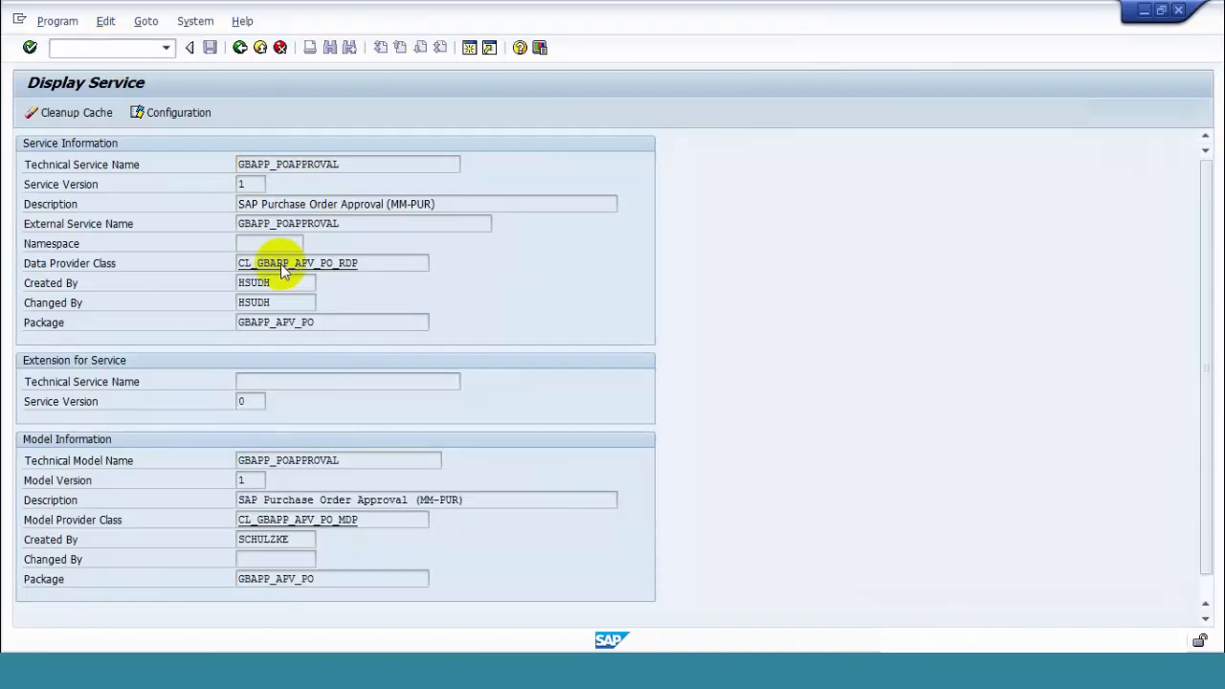
double_click(283, 268)
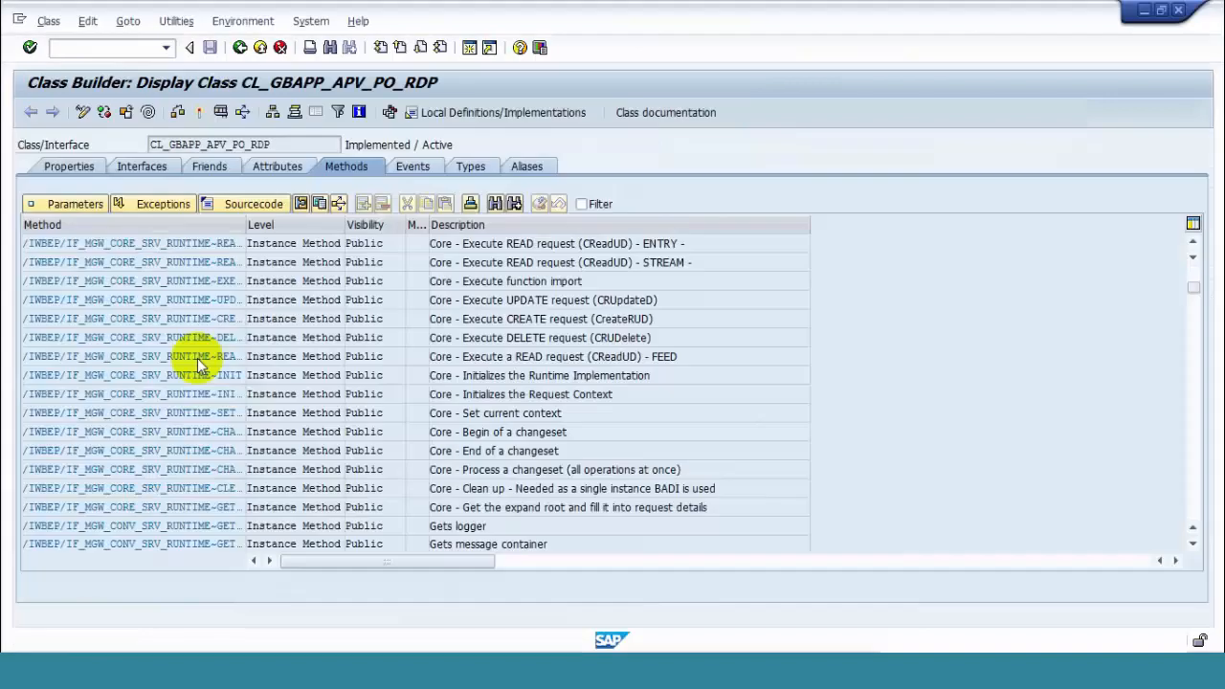
Widen the Method column to read the full names and open the source code of /IWBEP/IF_MGW_APPL_SRV_RUNTIME~GET_ENTITYSET
scroll(196, 364, down, 10)
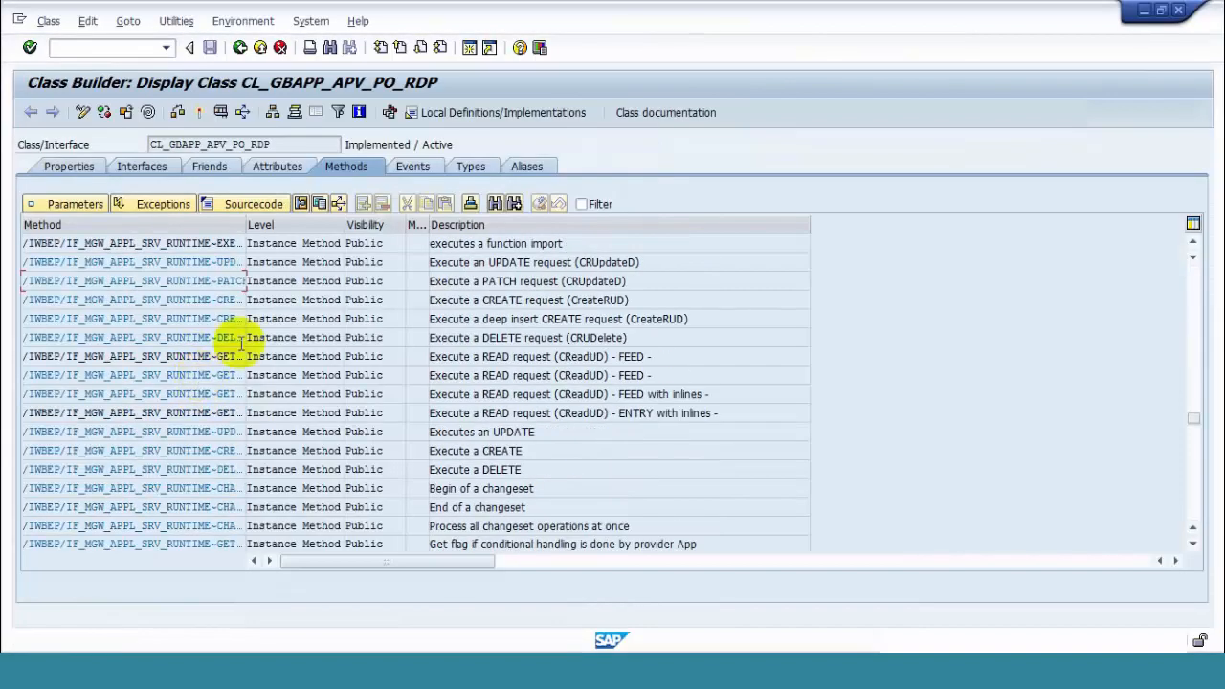
drag(245, 224, 317, 268)
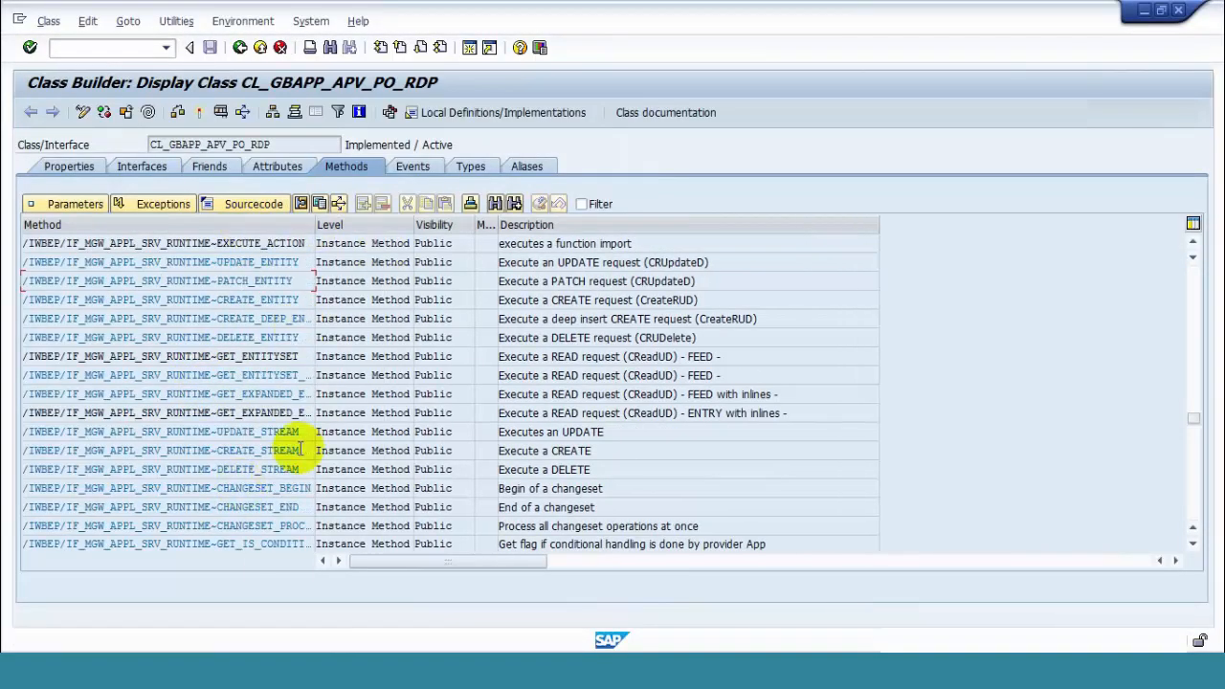
scroll(315, 442, down, 1)
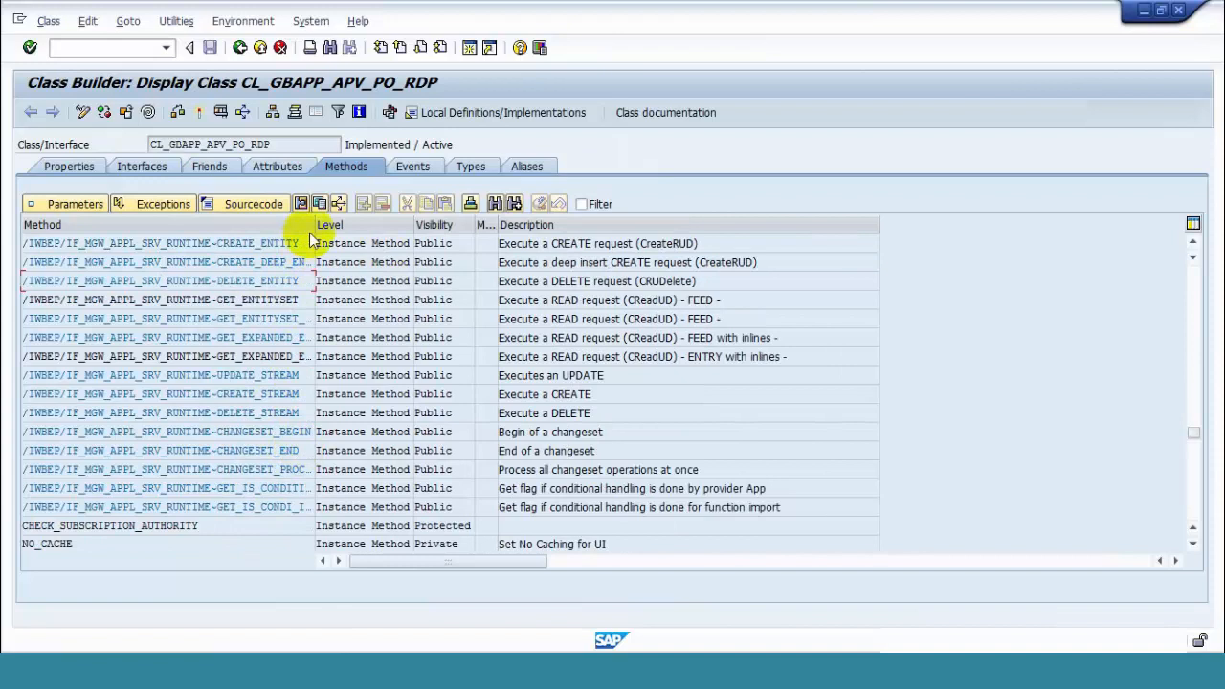
drag(316, 230, 378, 251)
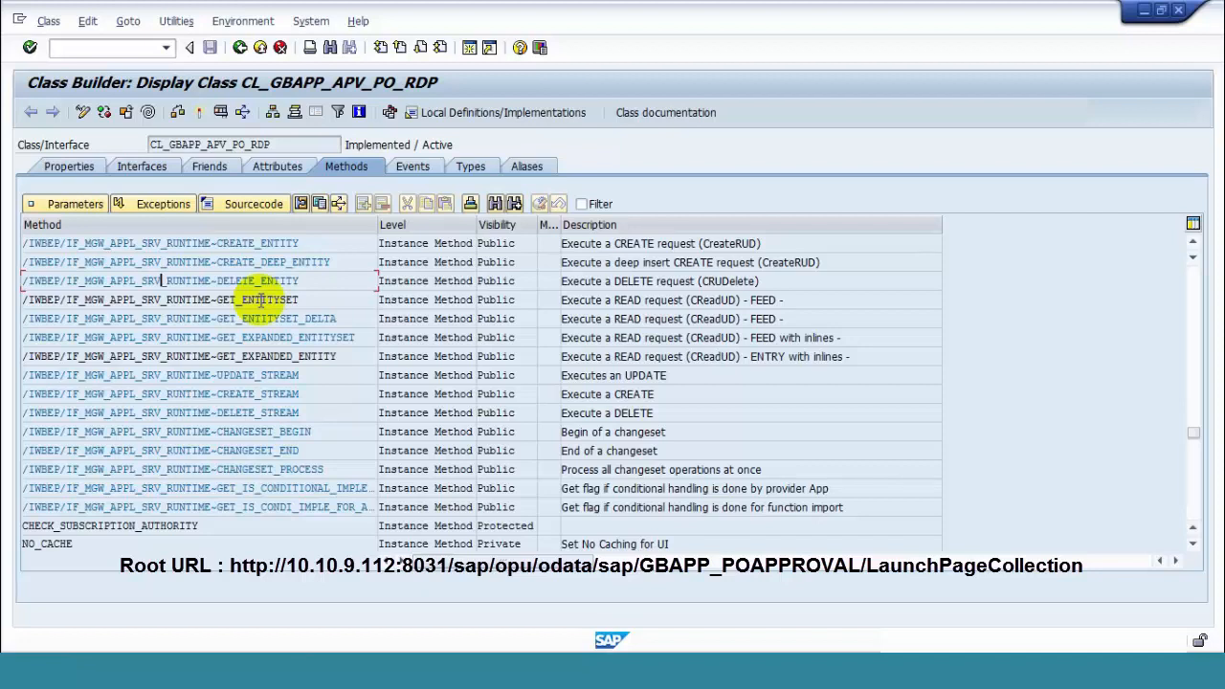
double_click(268, 299)
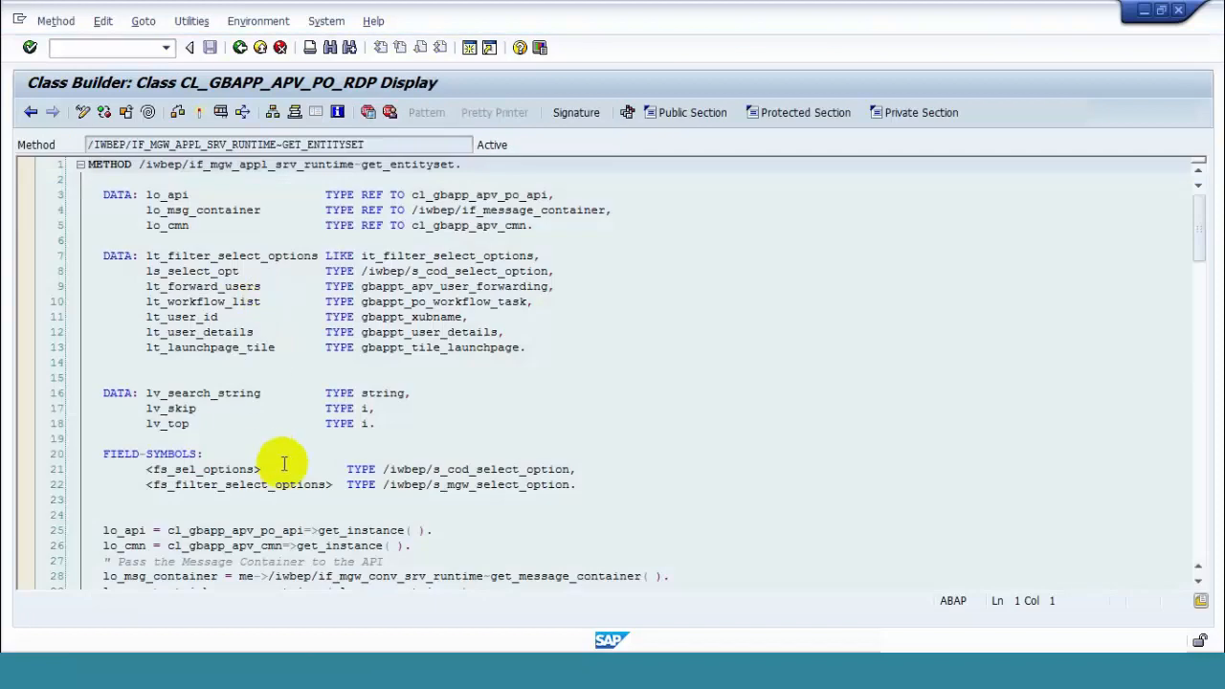
Set an external breakpoint on line 25, at the lo_api = cl_gbapp_apv_po_api=>get_instance( ) statement
click(258, 453)
scroll(258, 453, down, 2)
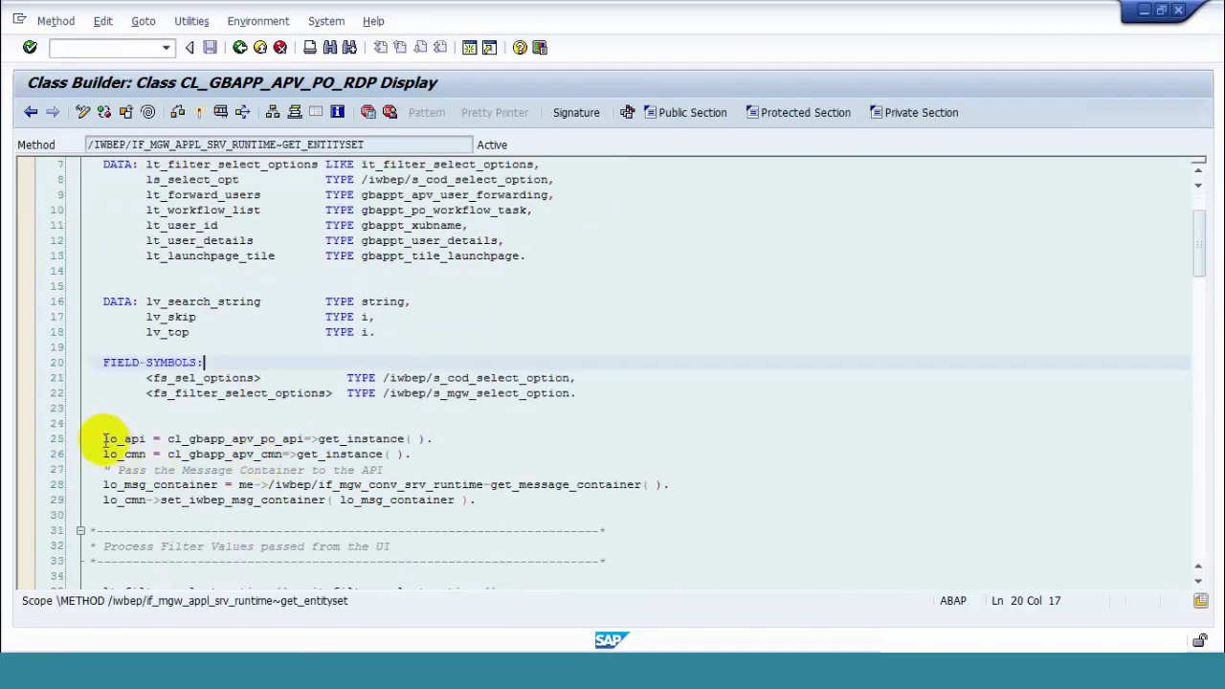
click(127, 438)
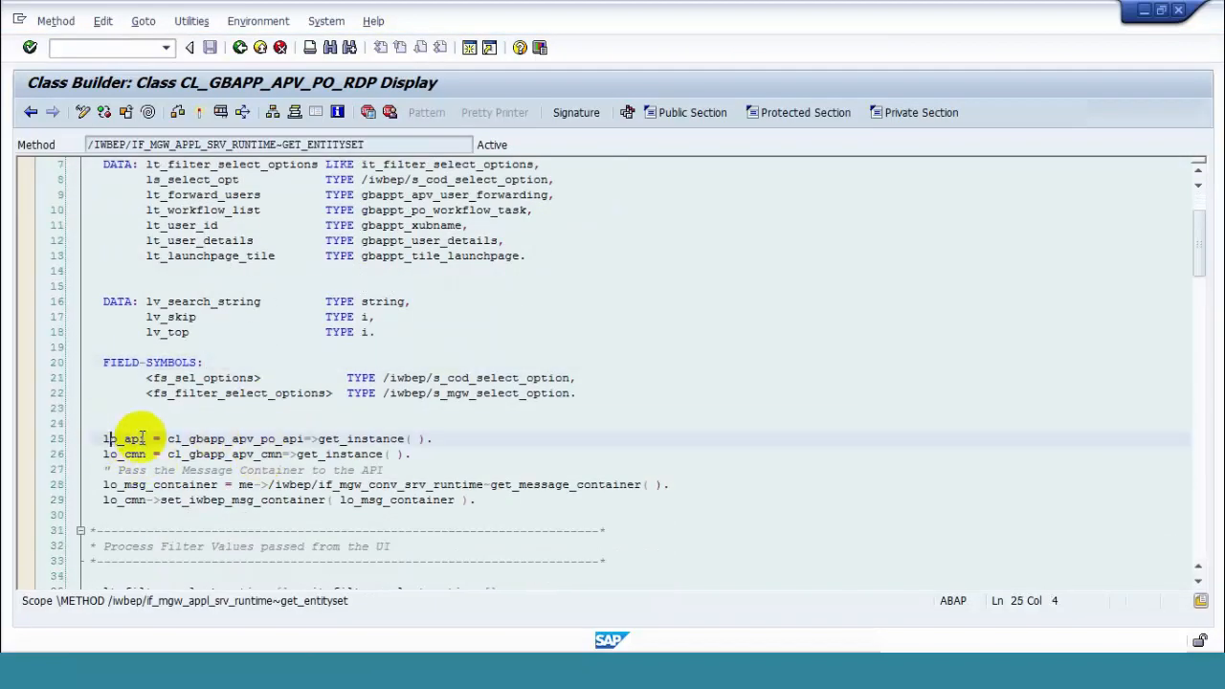
click(393, 112)
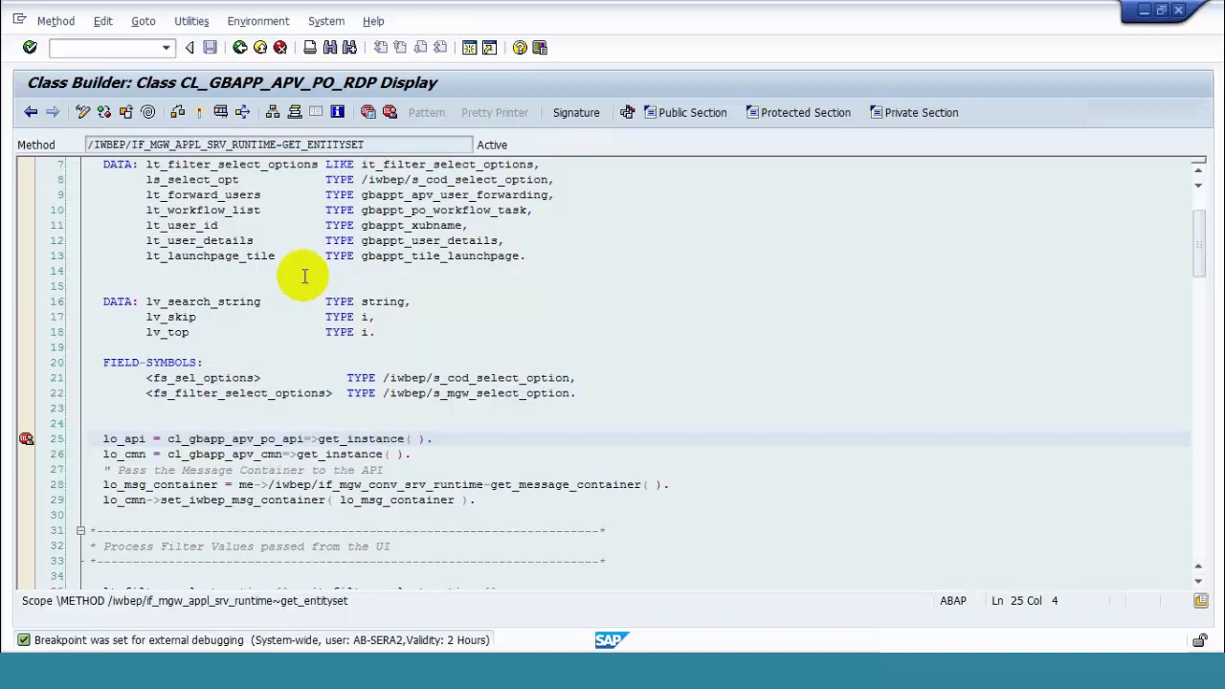
Check which user is set for debugging external requests in the ABAP Editor's user-specific debugging settings
click(191, 21)
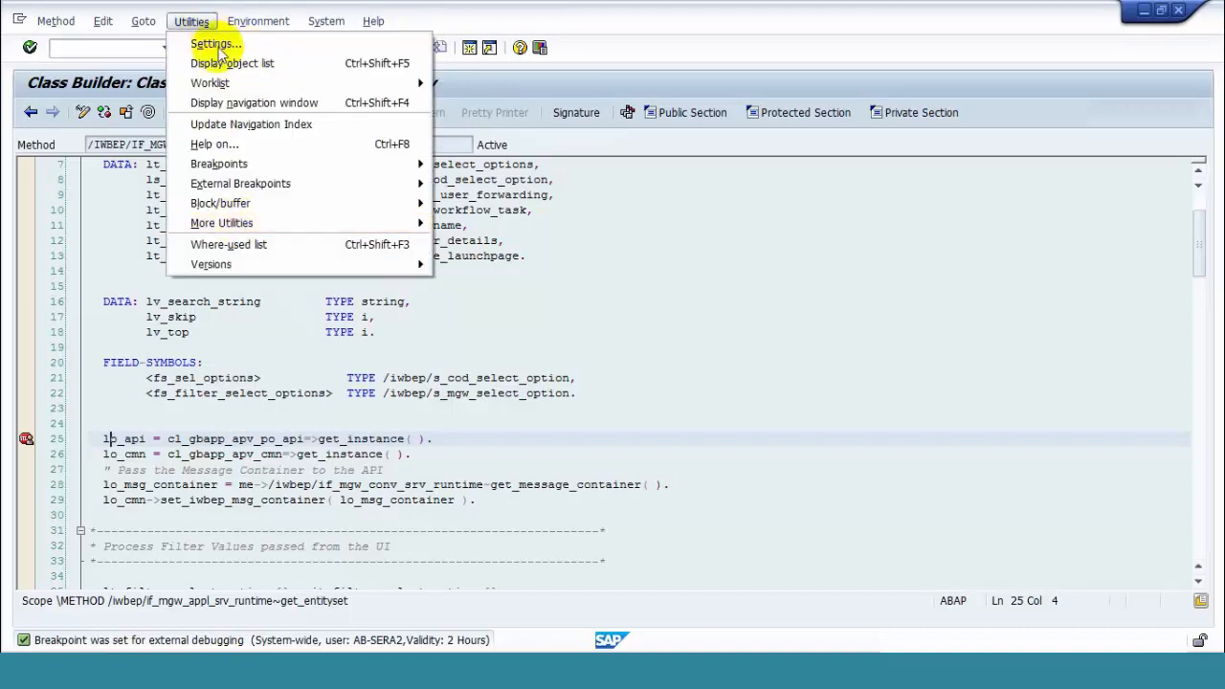
click(215, 45)
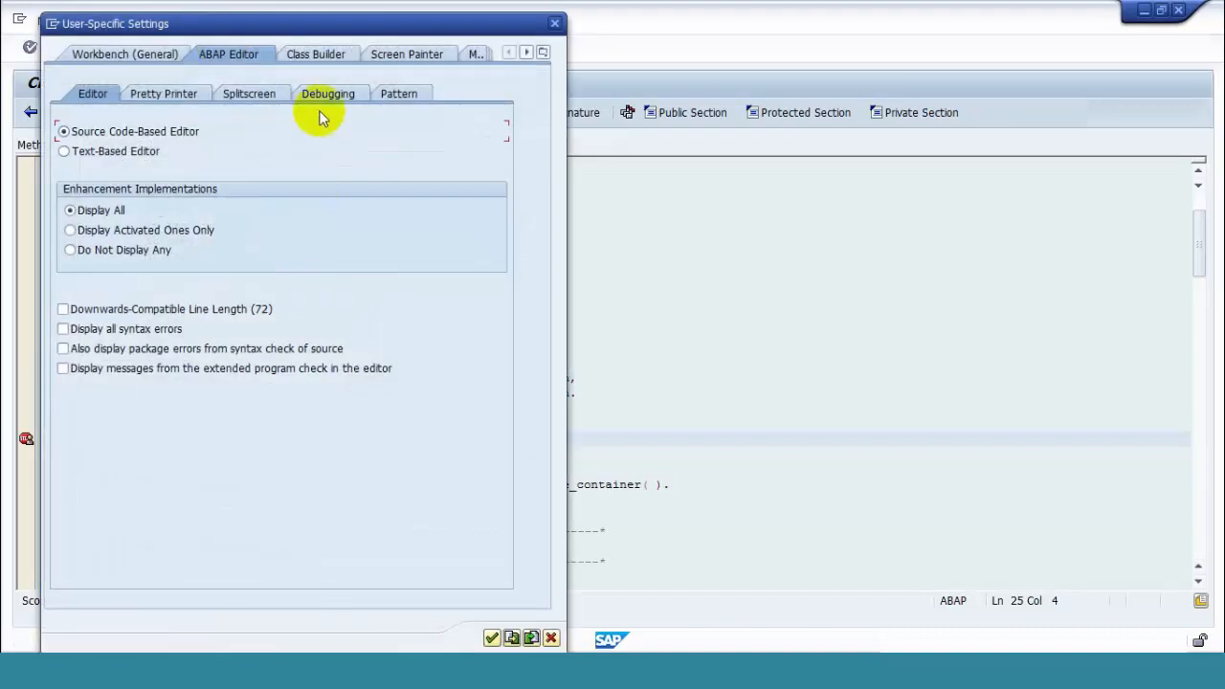
click(328, 95)
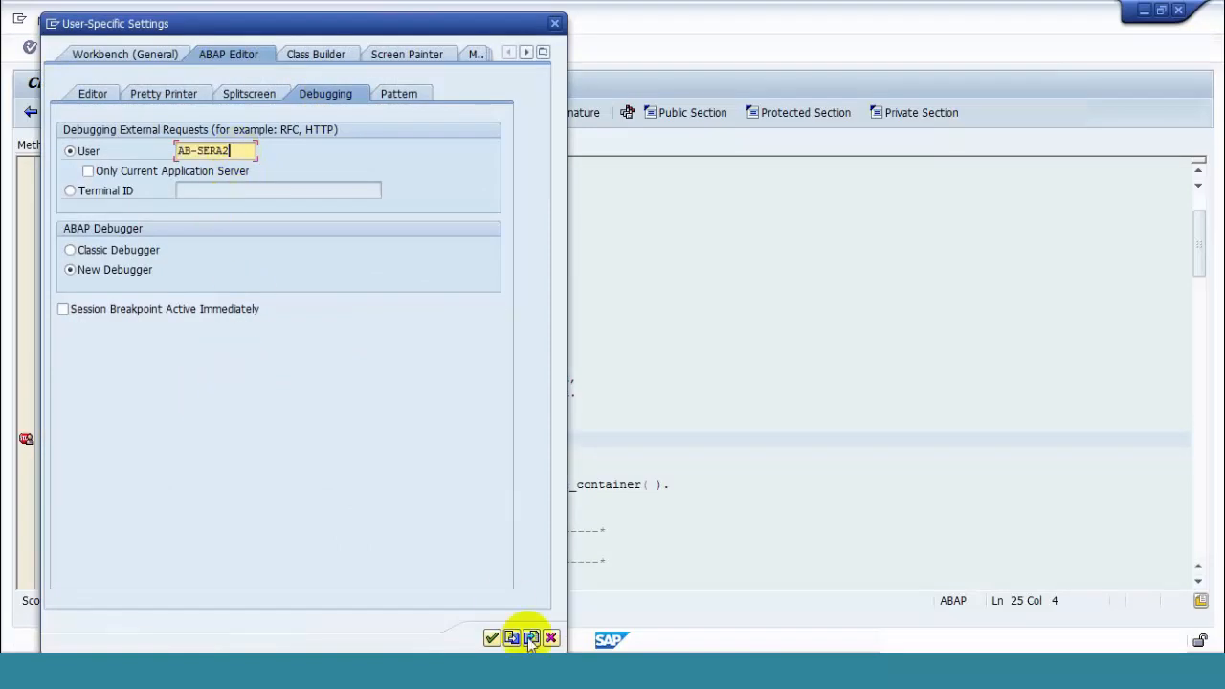
click(555, 24)
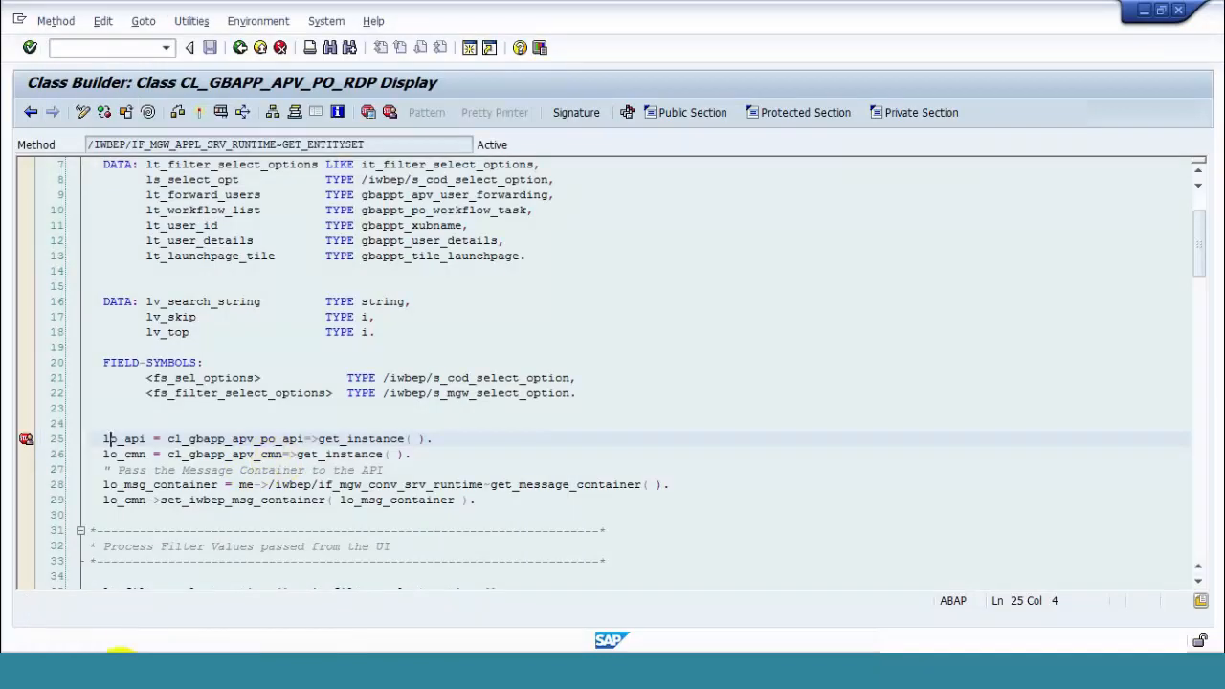
Switch back to Chrome, reload the Fiori launchpad to trigger the breakpoint and shrink the developer tools area
click(236, 668)
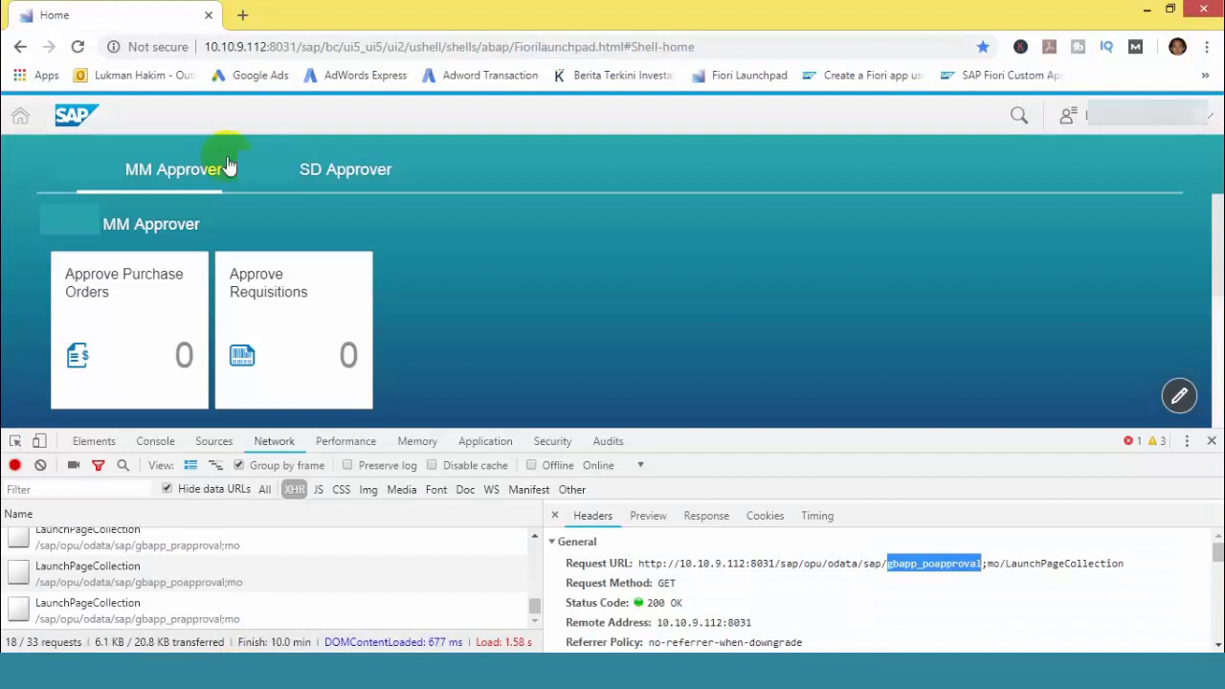
click(79, 47)
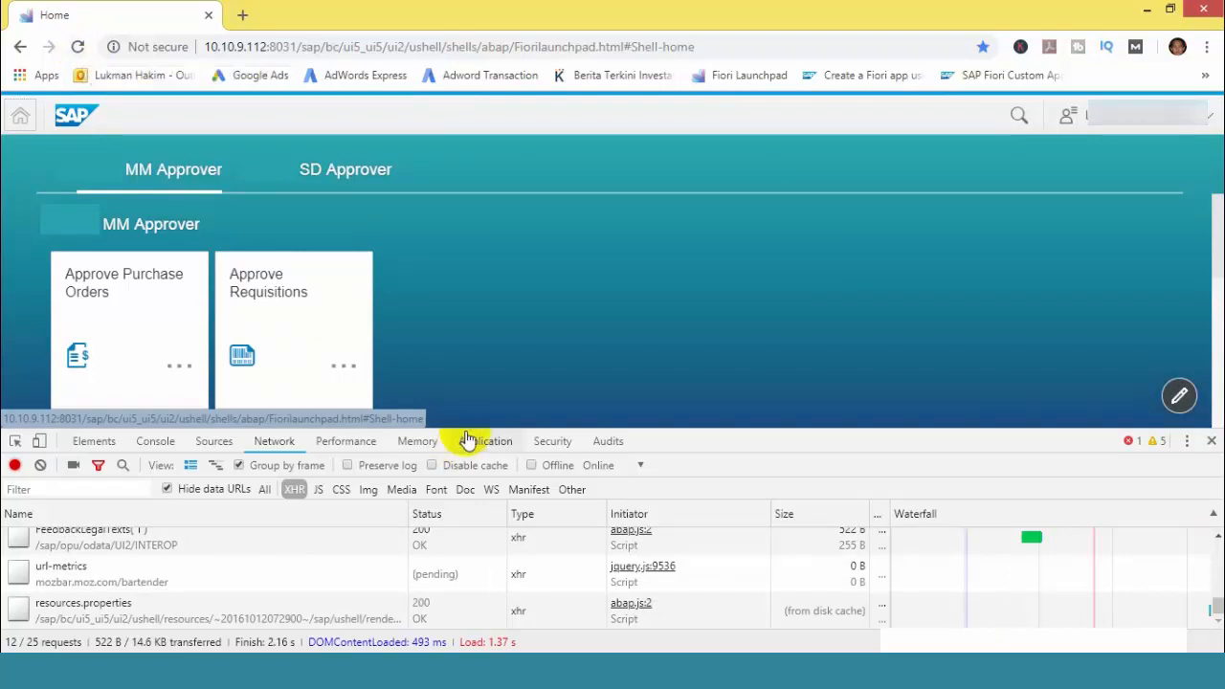
drag(467, 439, 465, 496)
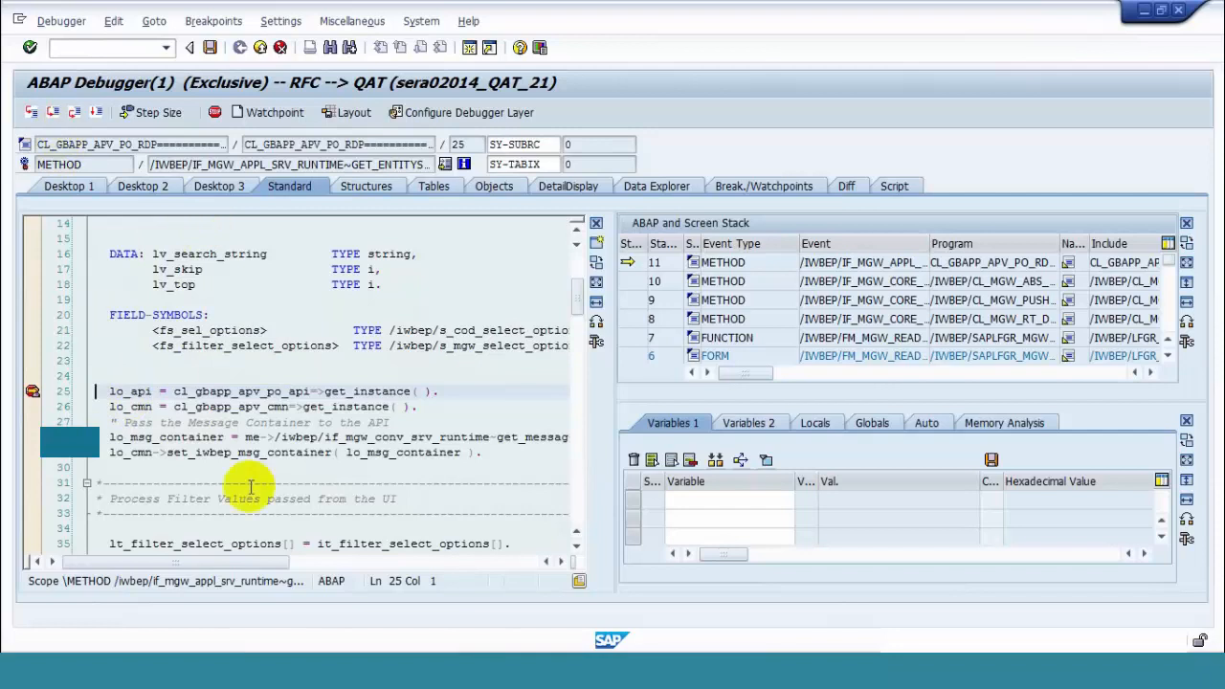
Step over the statements from line 25 of GET_ENTITYSET to the WHEN branch for cty_entities-launchpage on line 125
drag(260, 479, 266, 468)
scroll(268, 412, down, 1)
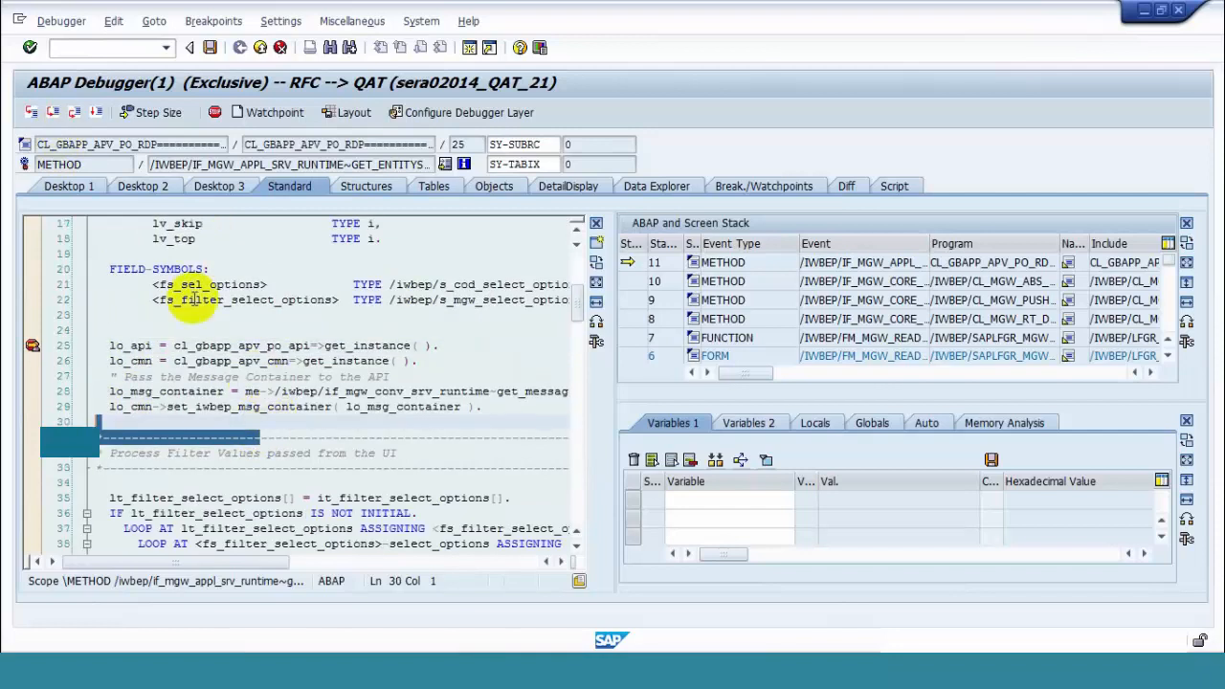
click(53, 113)
click(52, 113)
click(53, 113)
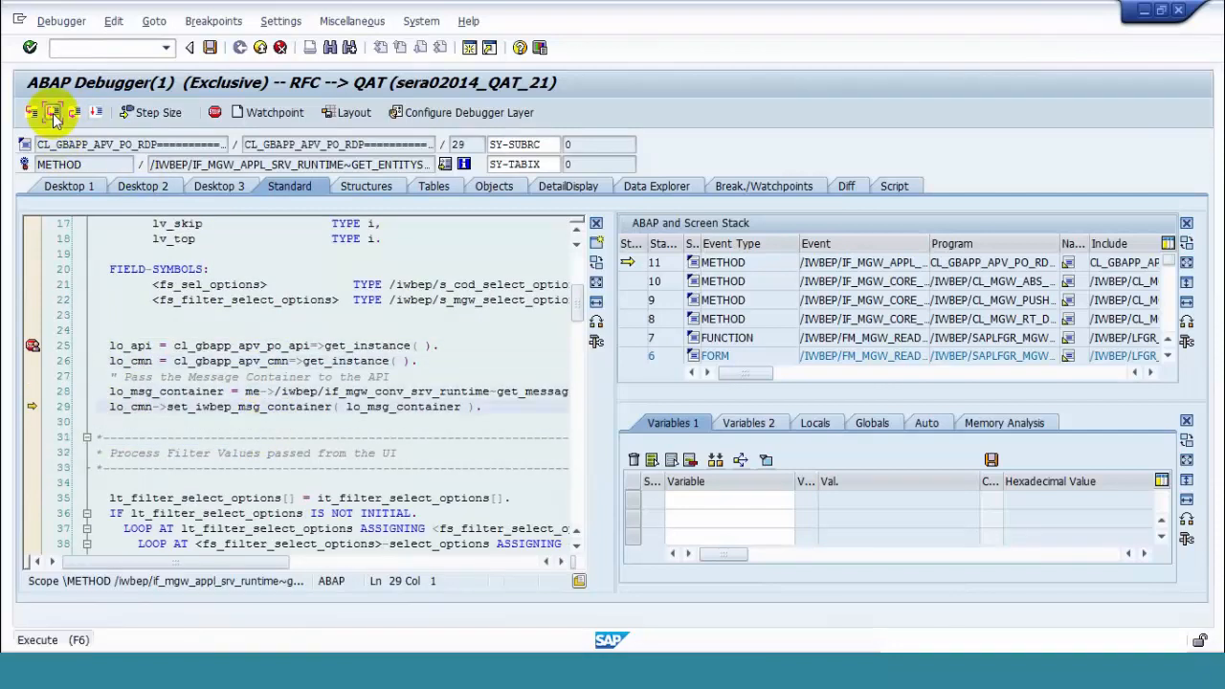
click(53, 113)
scroll(449, 330, down, 2)
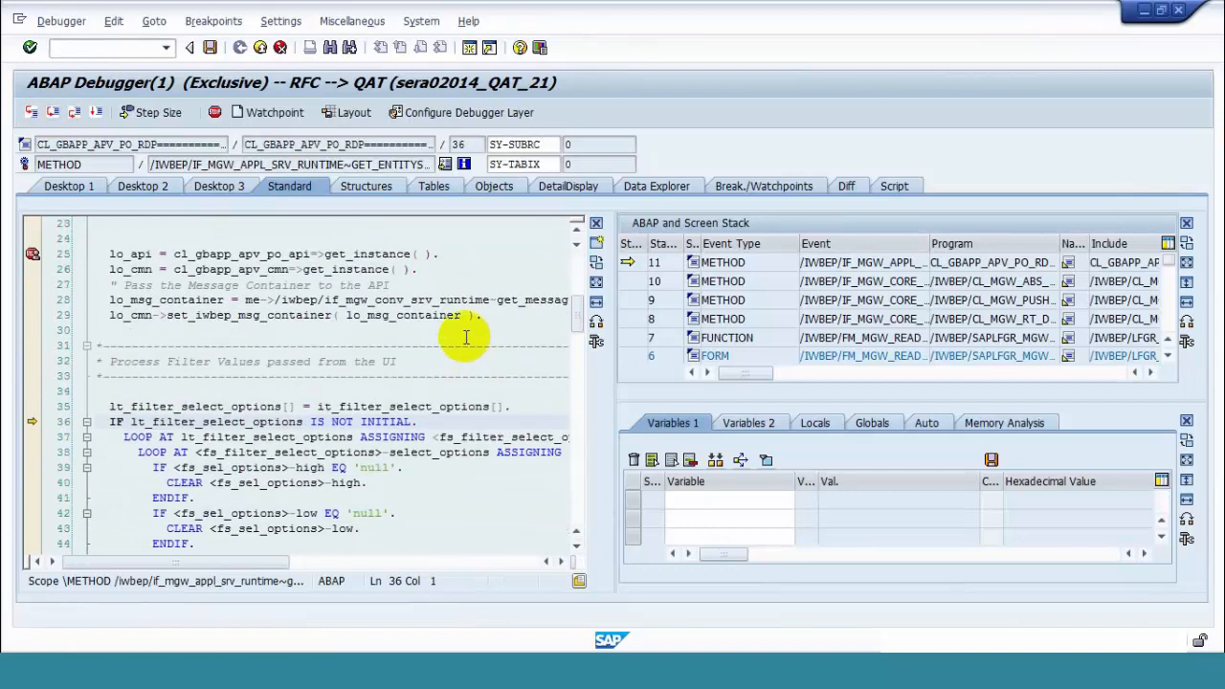
click(53, 113)
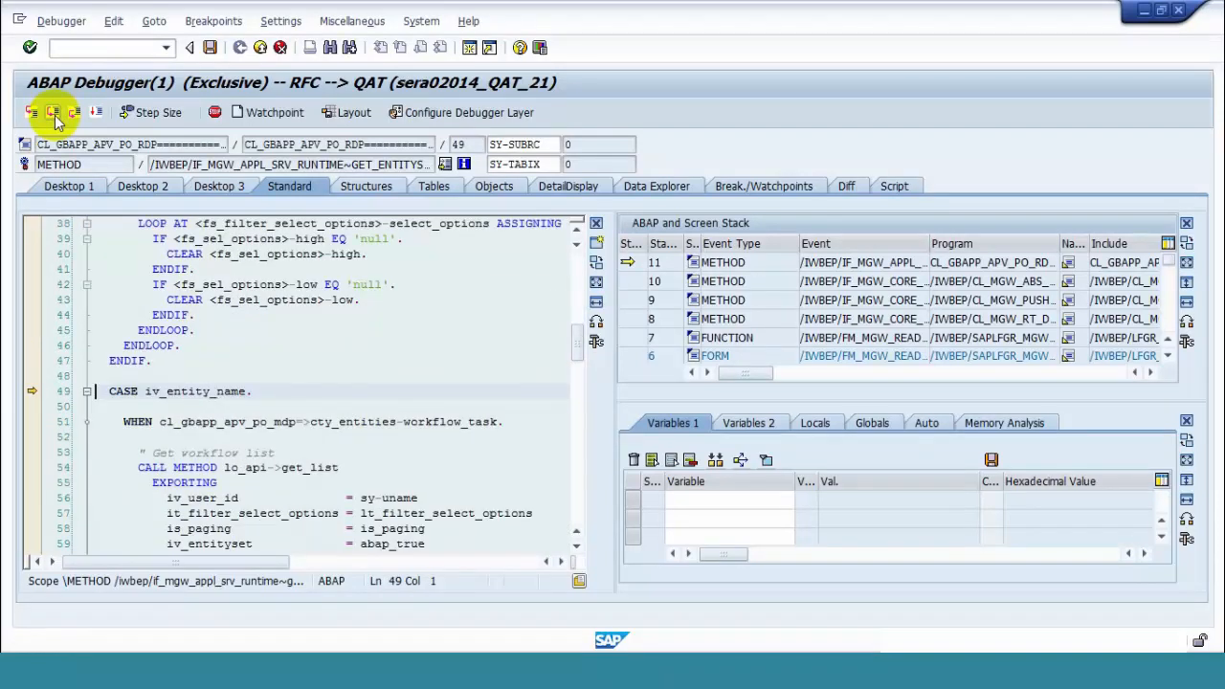
click(53, 113)
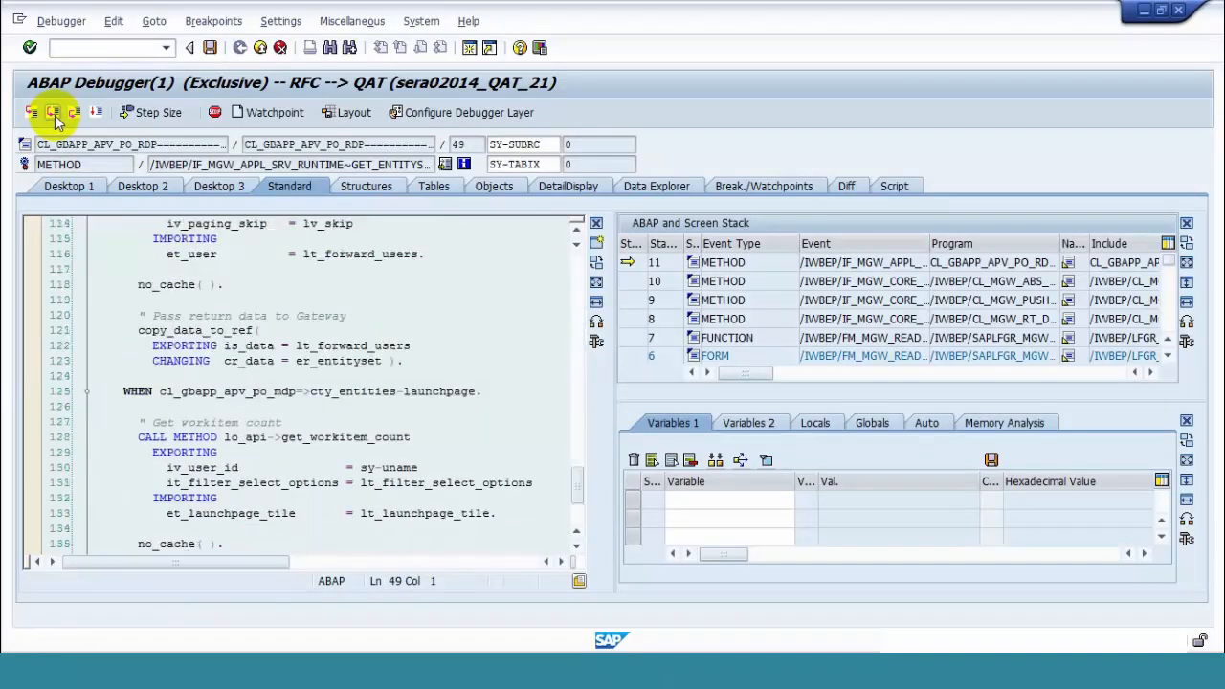
Display the values of the launchpage constant and SY-UNAME, advancing execution to the get_workitem_count call on line 128
double_click(412, 390)
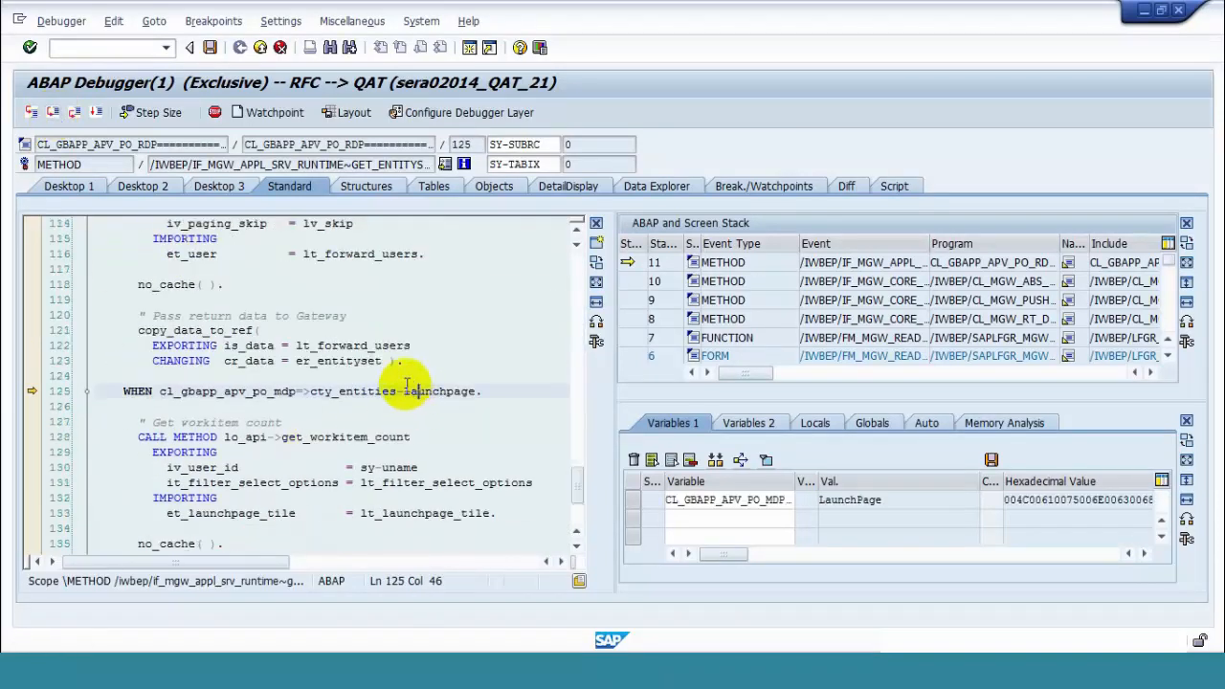
click(53, 113)
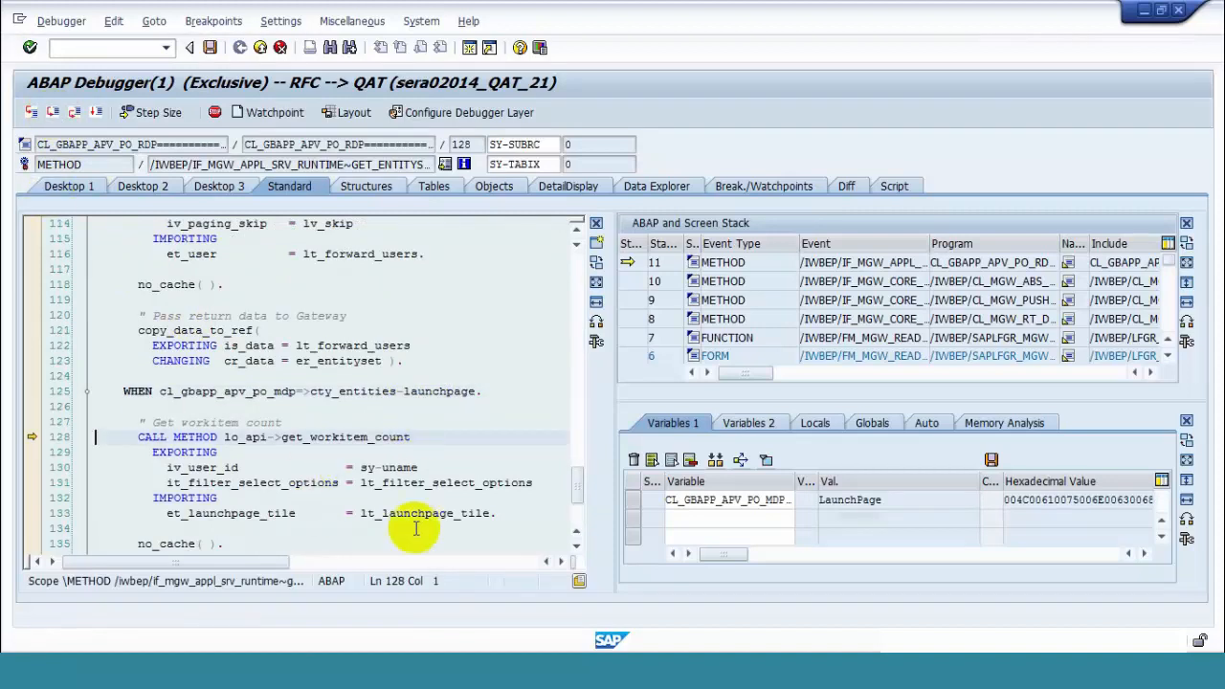
double_click(396, 467)
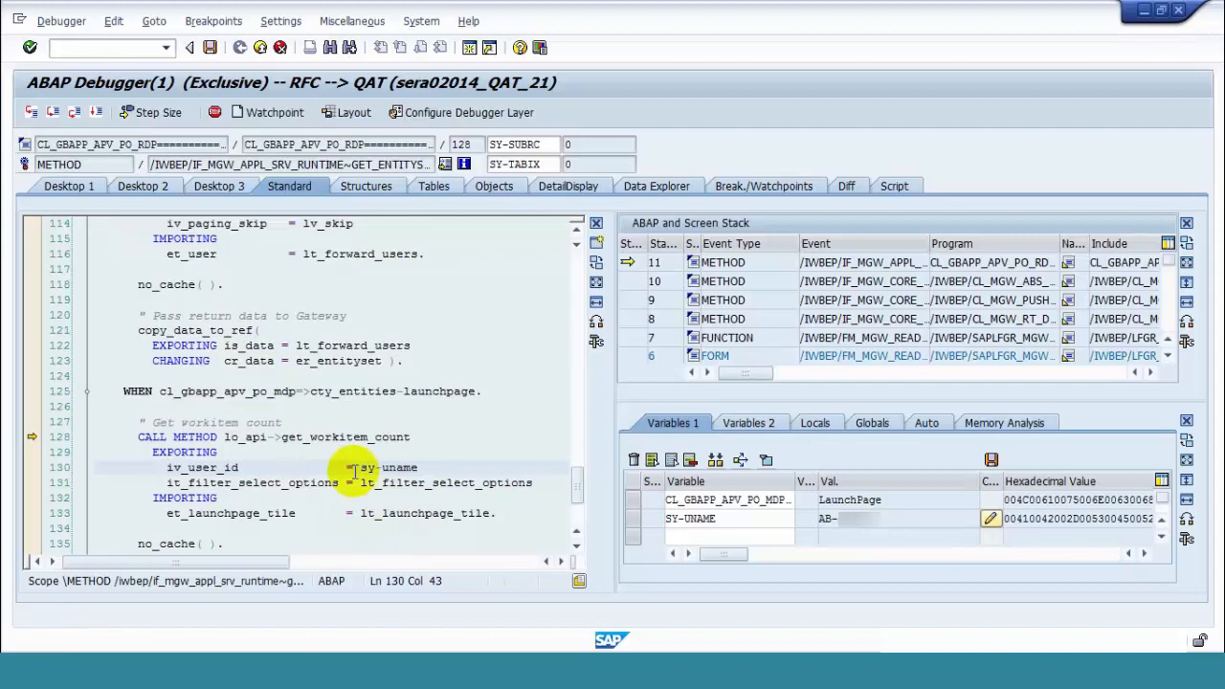
Step into get_workitem_count, execute through the user ID check to the READ TABLE statement on line 47, and resume the program
click(32, 112)
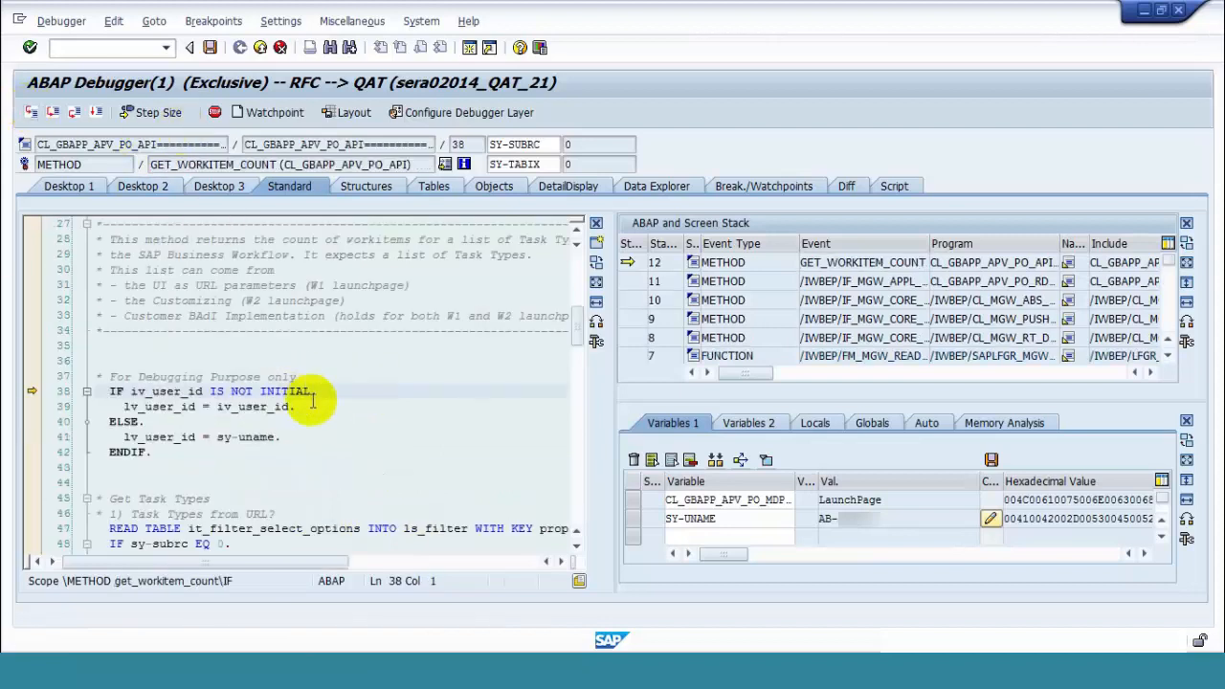
click(53, 113)
click(53, 113)
click(52, 113)
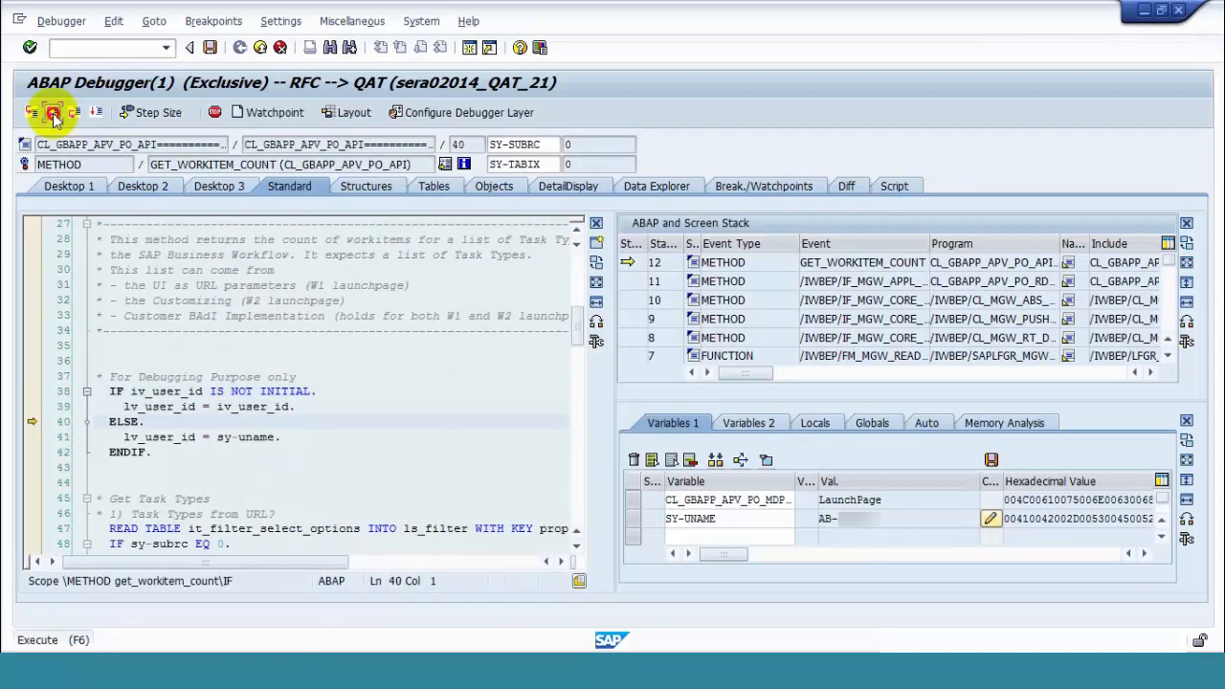
scroll(261, 489, down, 2)
scroll(261, 488, down, 1)
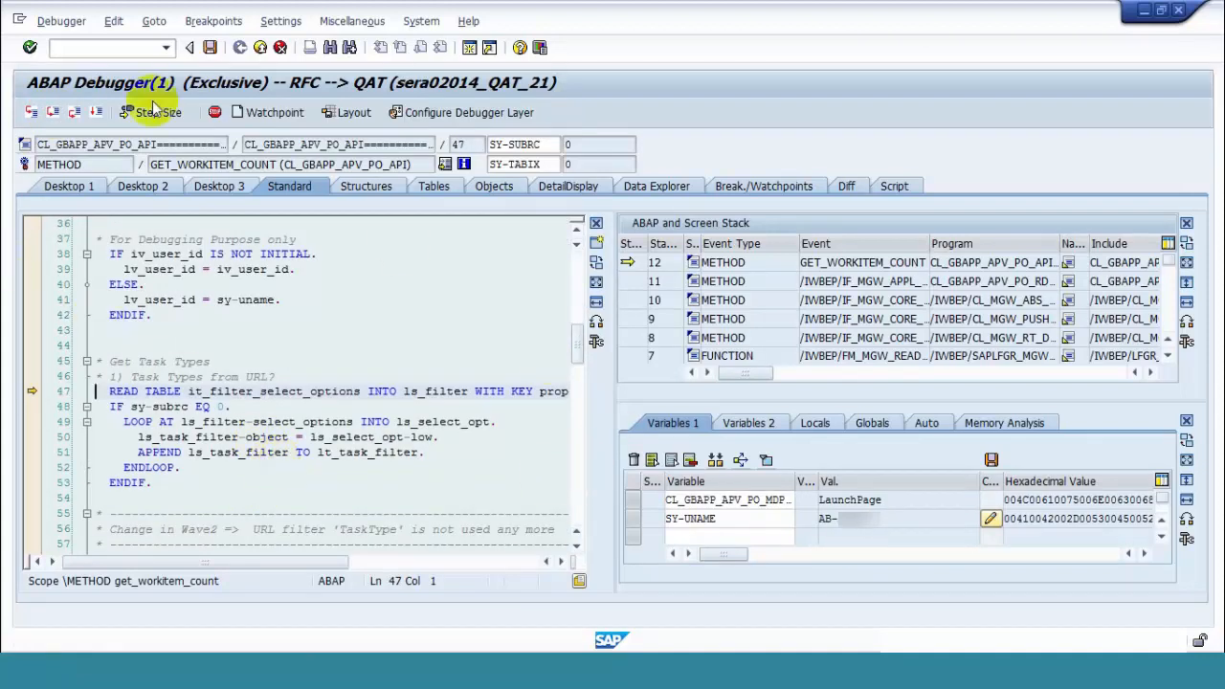
click(96, 114)
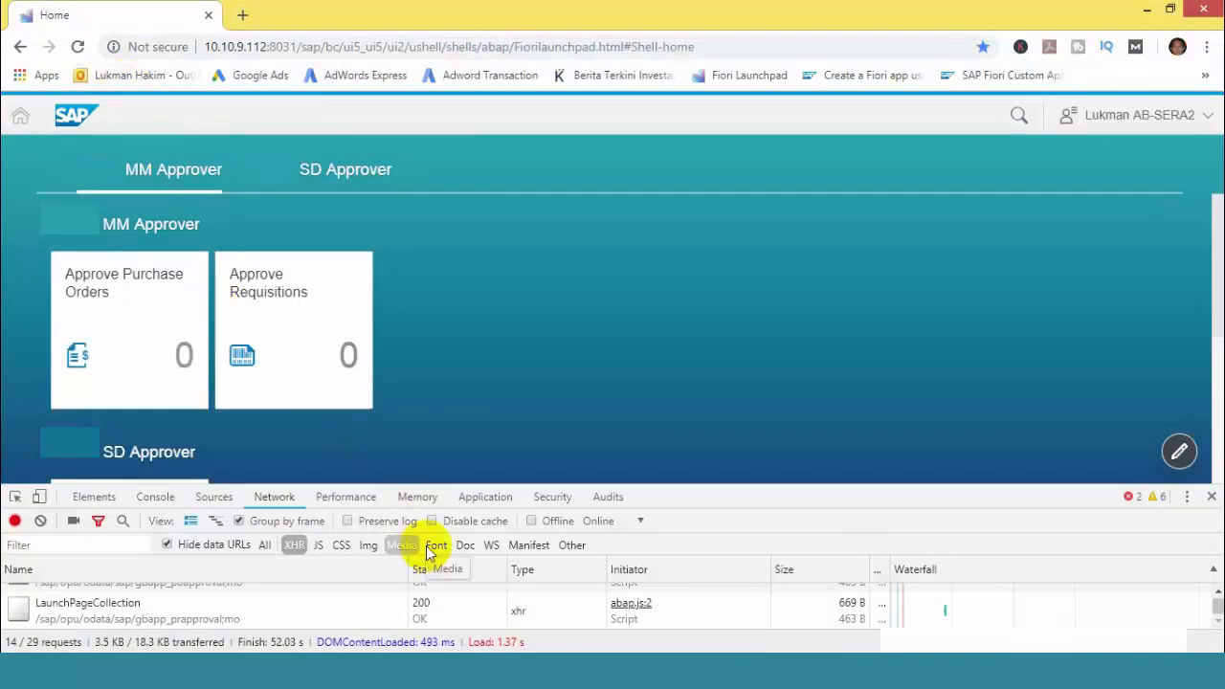
Switch to the SAP Activate and Maintain Services window and select system alias QATCLNT091 of the purchase order approval service
mouse_move(787, 624)
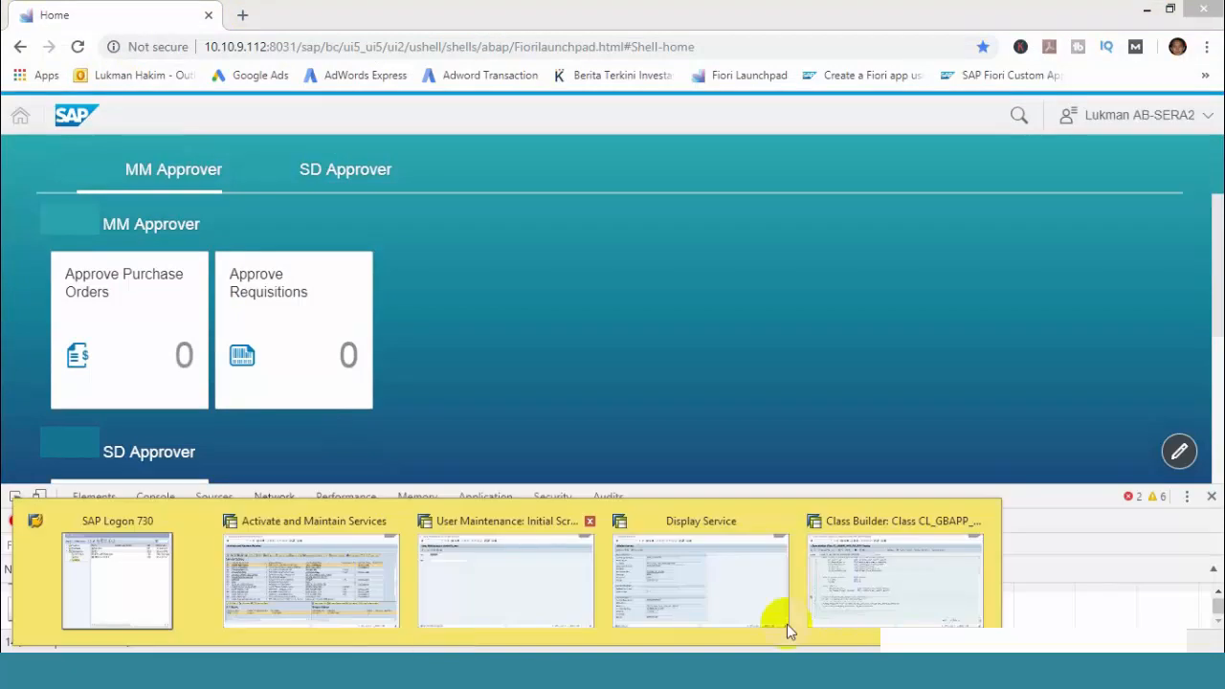
mouse_move(845, 594)
mouse_move(716, 590)
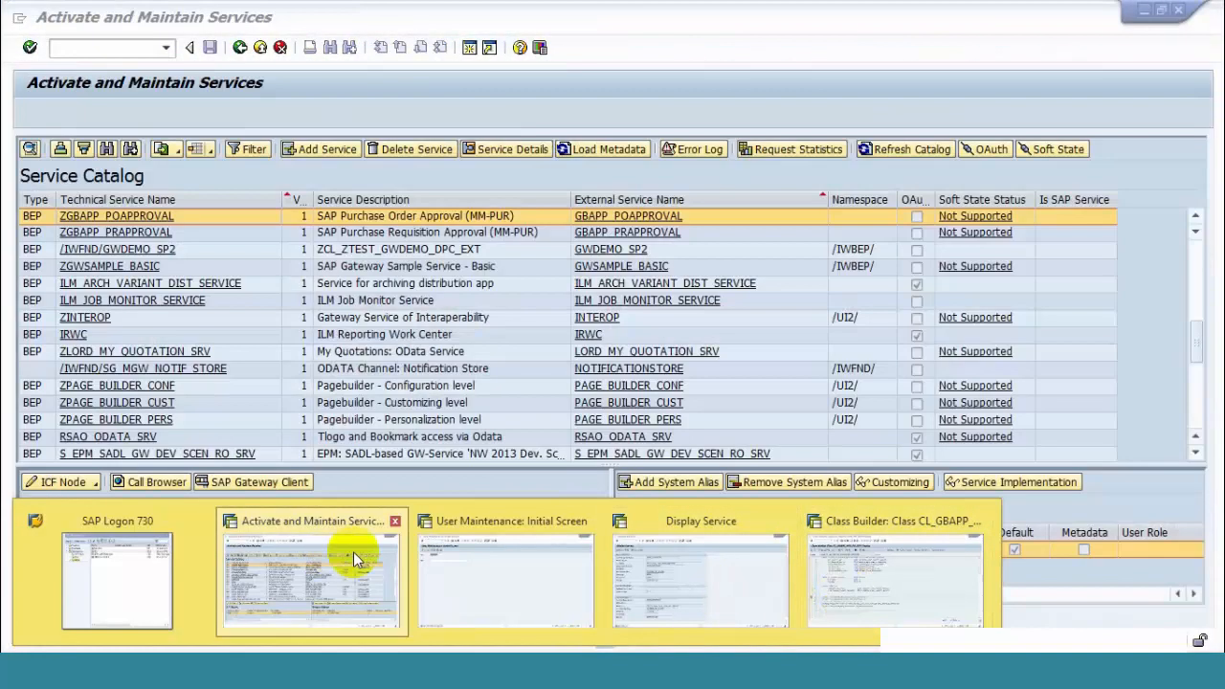
click(354, 555)
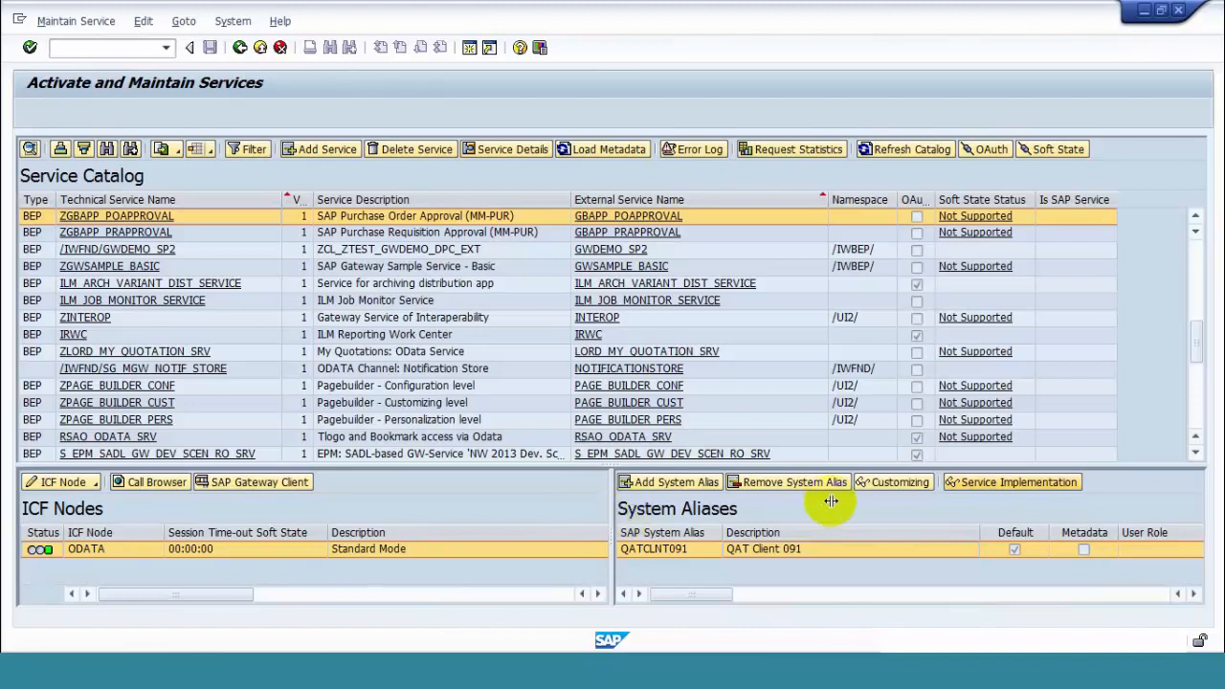
click(673, 549)
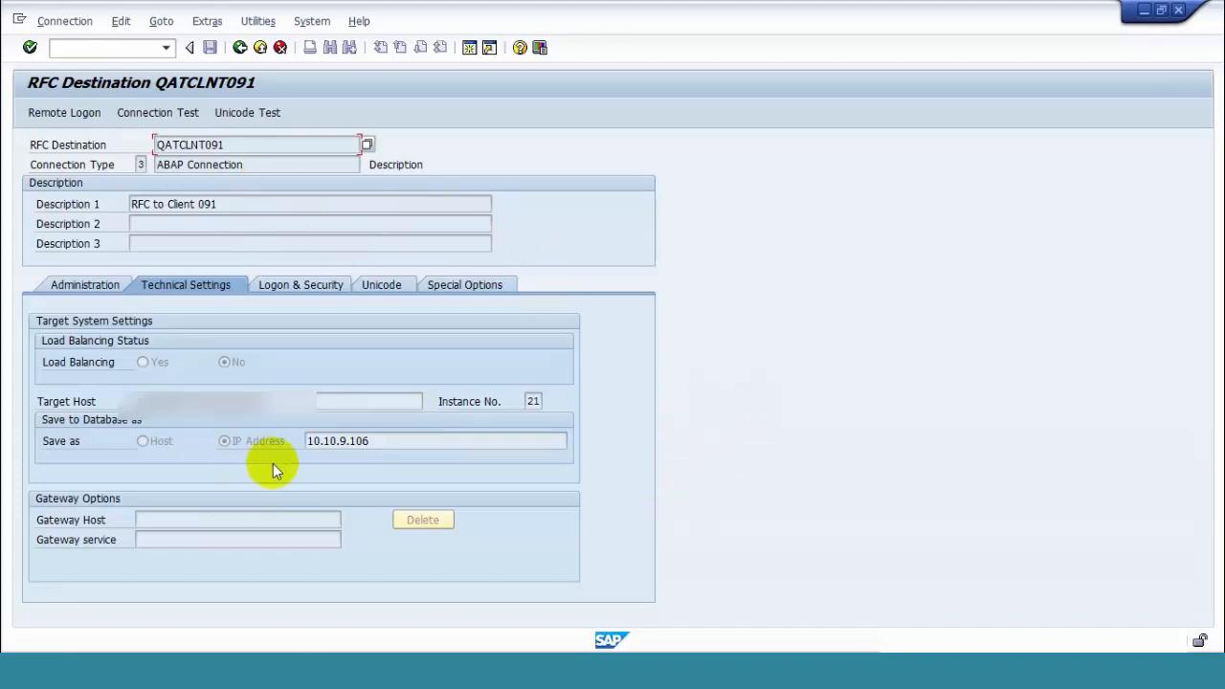
Check the technical settings and the logon and security settings of RFC destination QATCLNT091
click(106, 289)
click(181, 286)
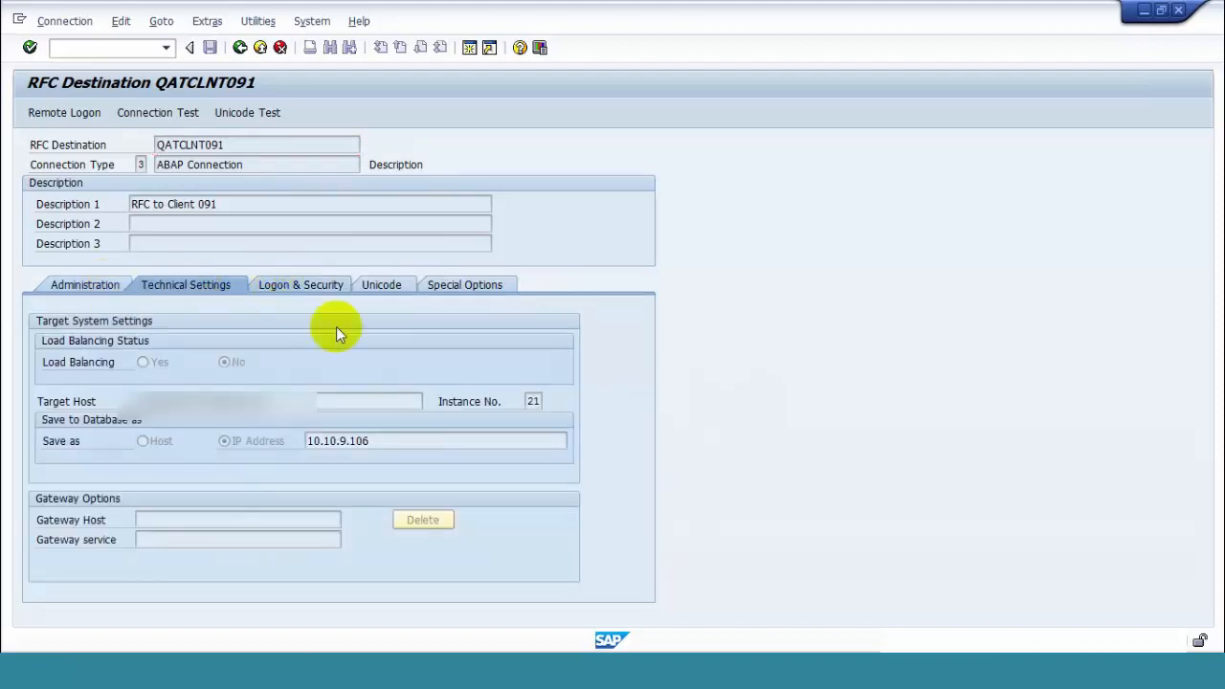
click(300, 284)
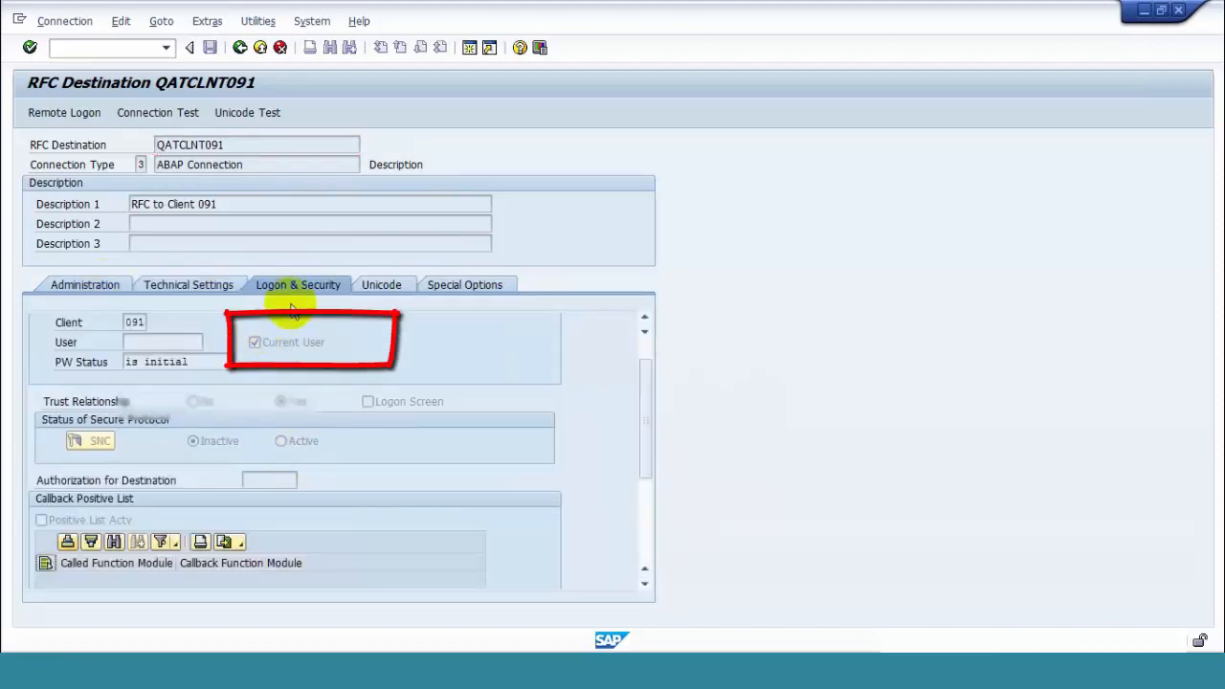